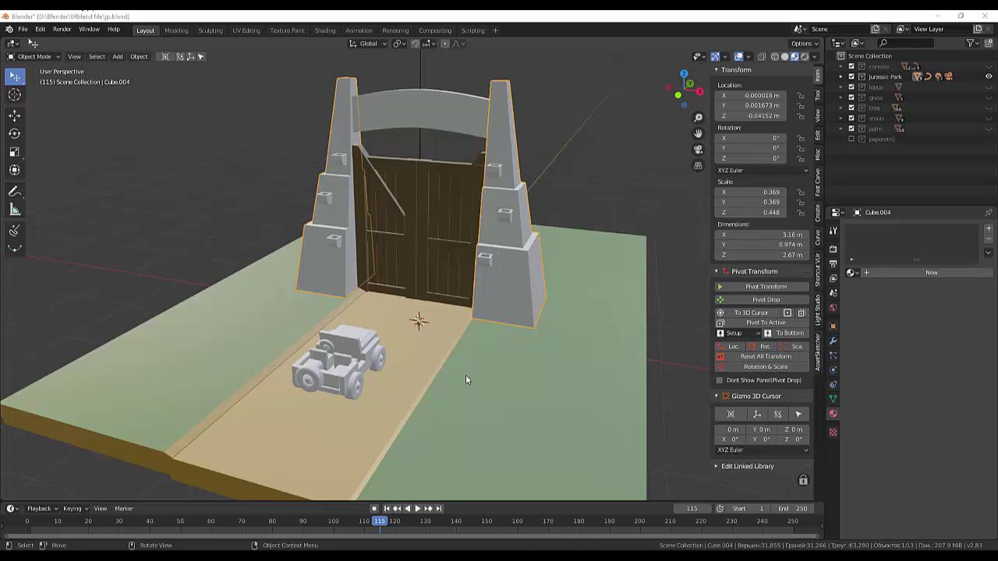
Step: Orbit and zoom around the gate posts, then deselect everything in the scene
{"action": "scroll", "coordinate": [466, 380], "scroll_direction": "up", "scroll_amount": 3}
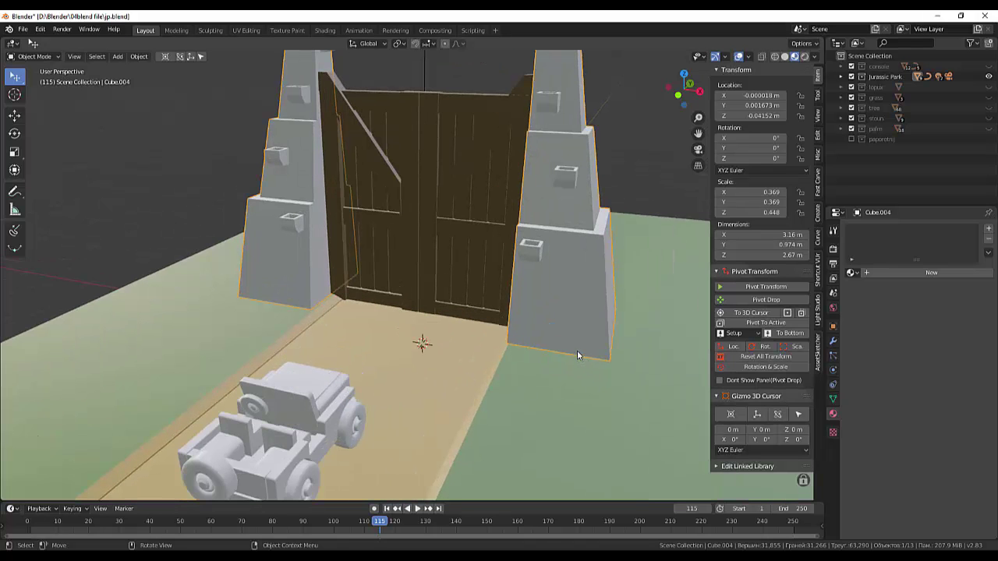
{"action": "middle_click_drag", "start_coordinate": [584, 360], "coordinate": [527, 361]}
{"action": "scroll", "coordinate": [527, 356], "scroll_direction": "down", "scroll_amount": 2}
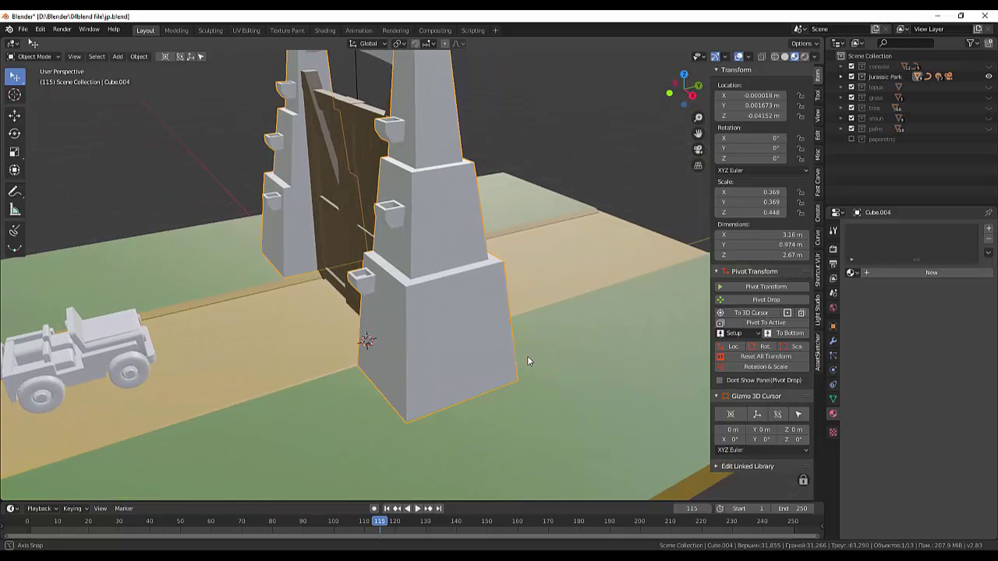
{"action": "scroll", "coordinate": [527, 356], "scroll_direction": "down", "scroll_amount": 3}
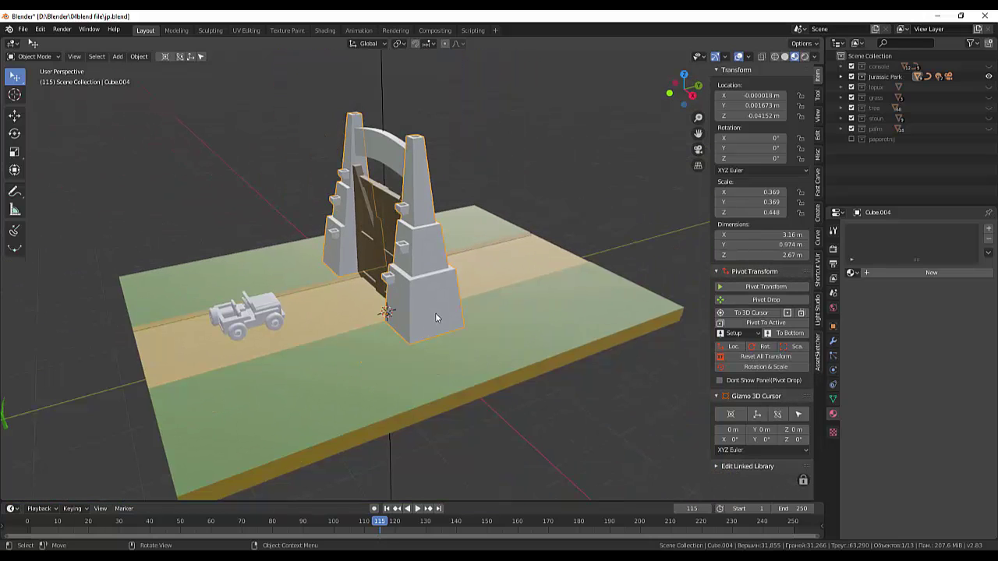
{"action": "left_click", "coordinate": [513, 431]}
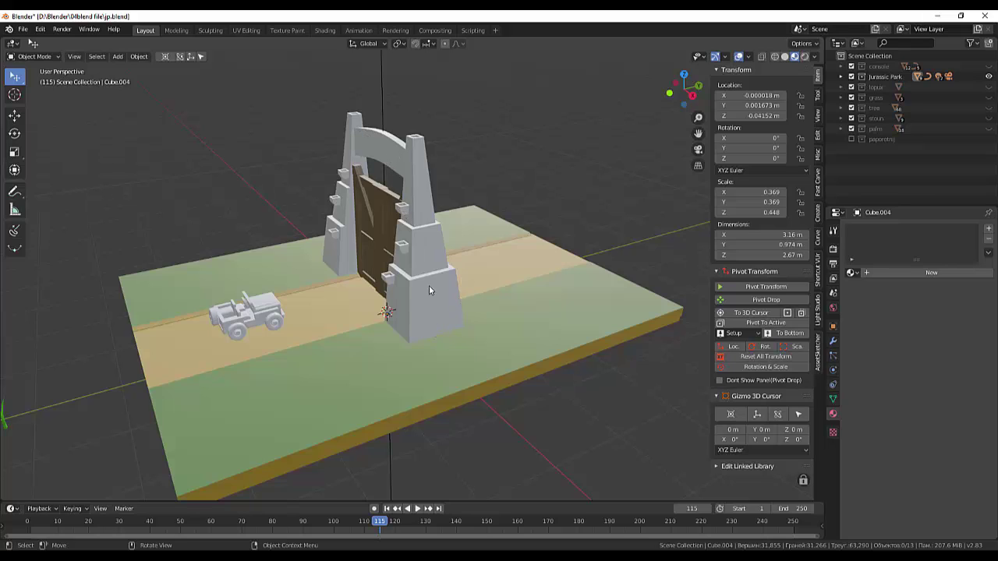
{"action": "scroll", "coordinate": [427, 287], "scroll_direction": "up", "scroll_amount": 2}
{"action": "scroll", "coordinate": [427, 301], "scroll_direction": "up", "scroll_amount": 2}
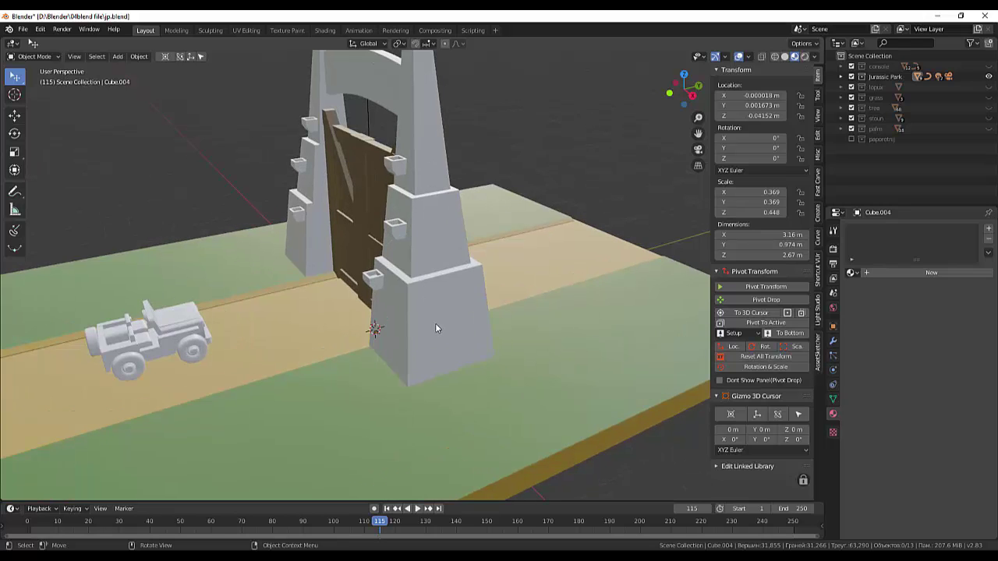
Step: Add a 2 m cube at the scene origin, in front of the gate
{"action": "left_click", "coordinate": [446, 328]}
{"action": "left_click", "coordinate": [504, 387]}
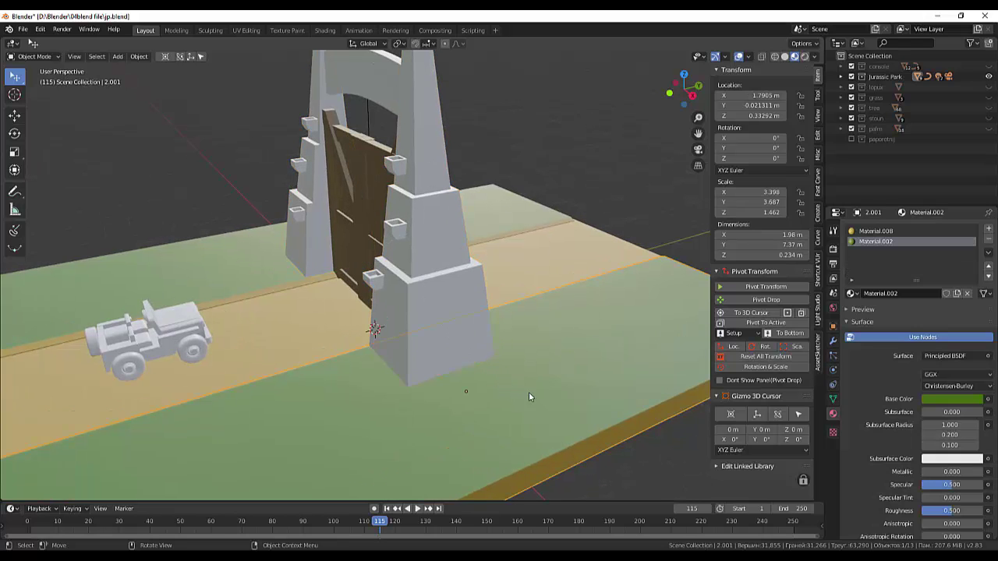
{"action": "key", "text": "shift+a"}
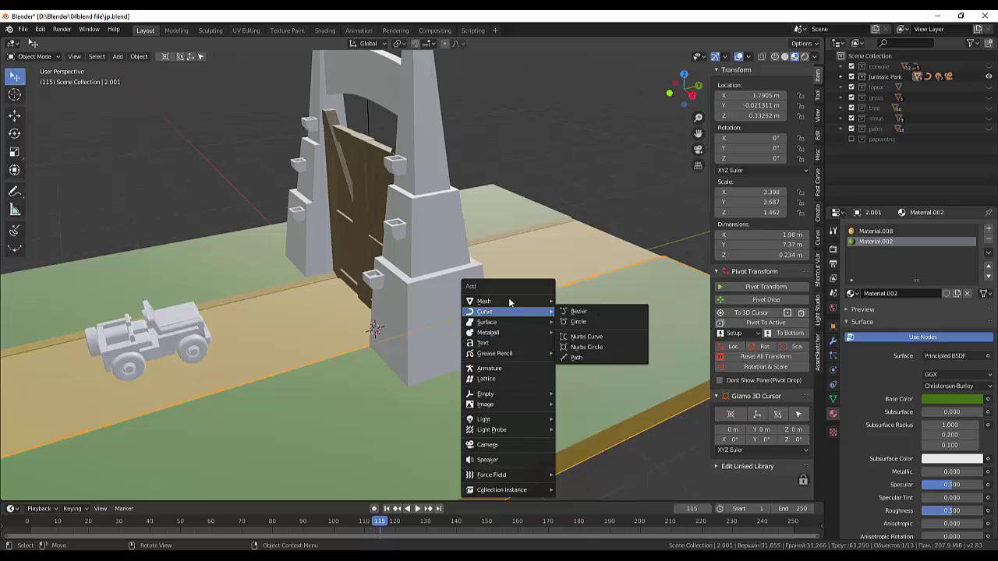
{"action": "mouse_move", "coordinate": [484, 301]}
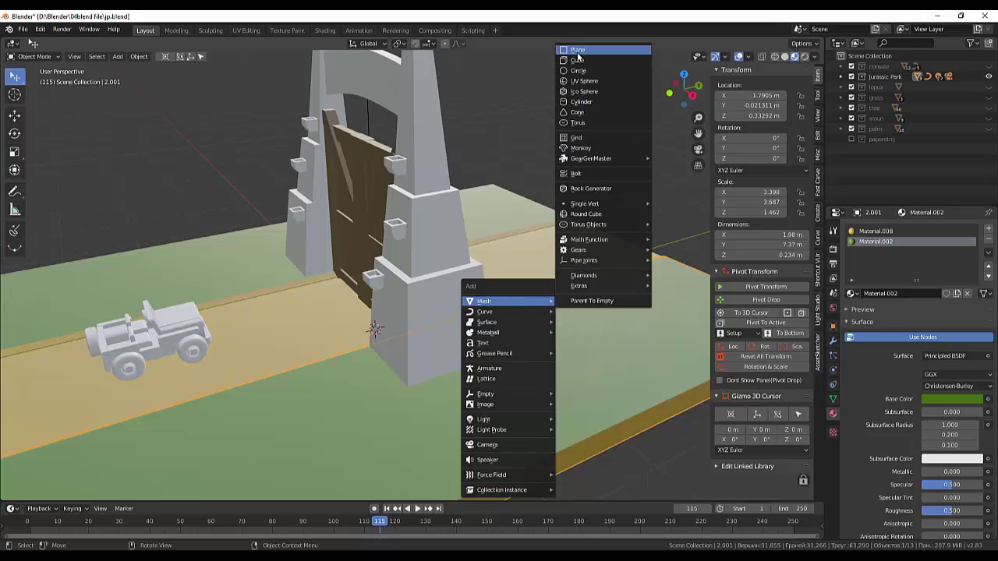
{"action": "left_click", "coordinate": [575, 61]}
{"action": "middle_click_drag", "start_coordinate": [520, 236], "coordinate": [521, 289]}
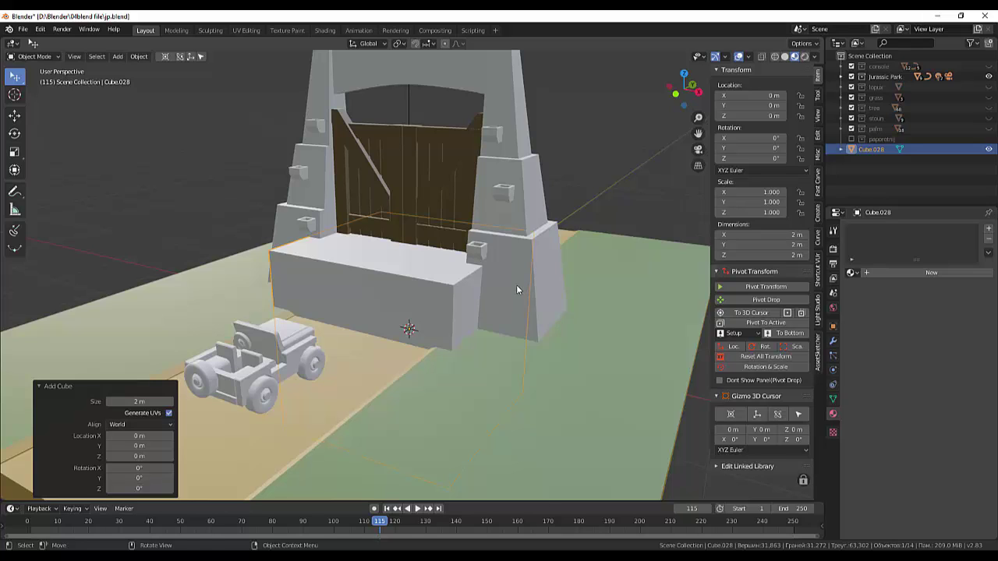
Step: Move the cube 2.46 m along X and raise it to Z 1.45 m
{"action": "key", "text": "g"}
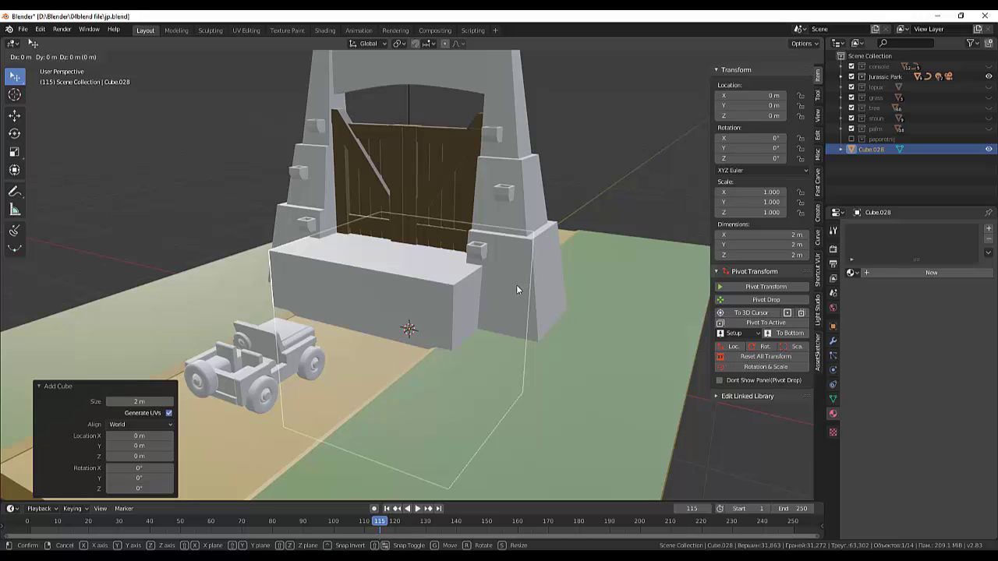
{"action": "key", "text": "x"}
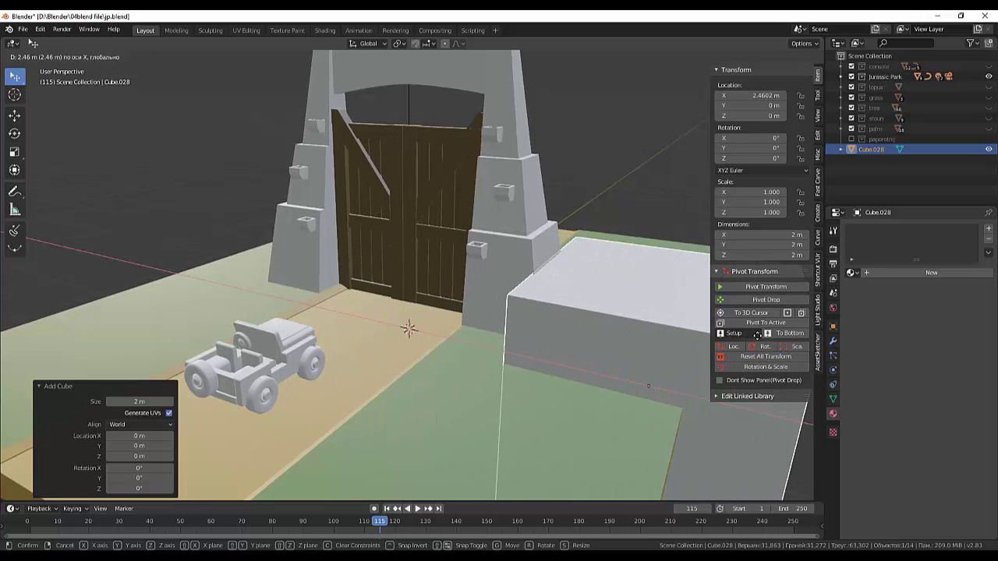
{"action": "left_click", "coordinate": [757, 334]}
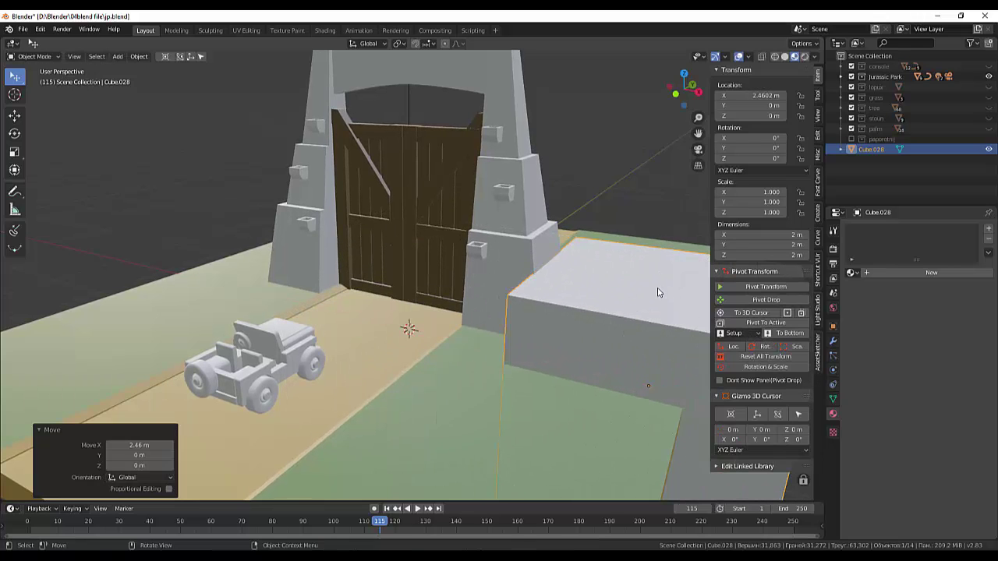
{"action": "key", "text": "g"}
{"action": "key", "text": "z"}
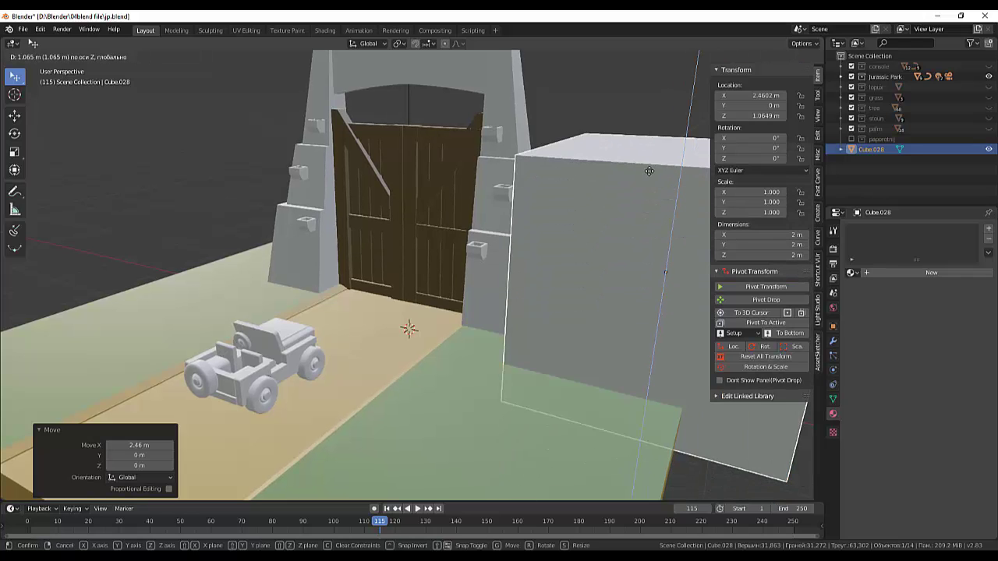
{"action": "left_click", "coordinate": [646, 129]}
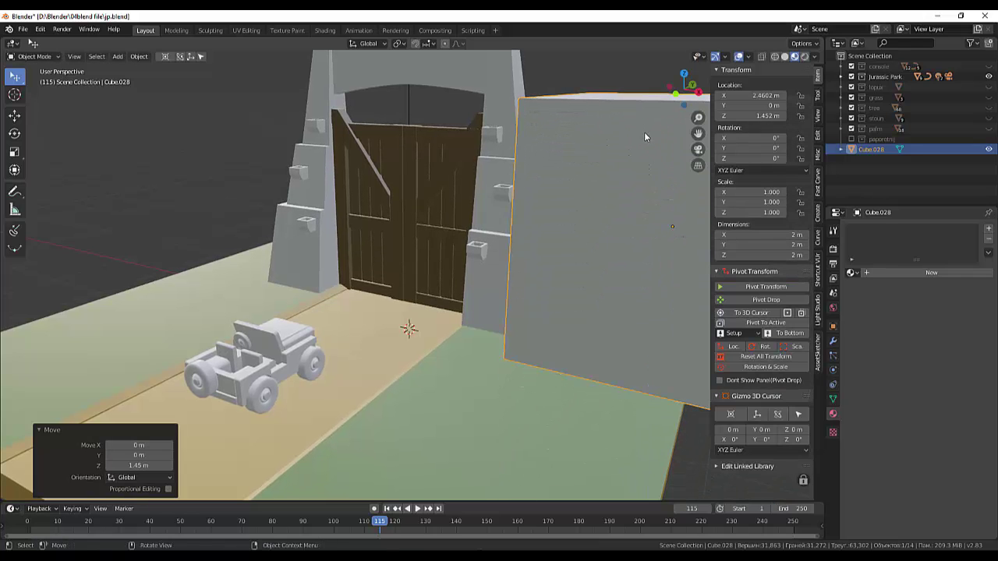
Step: Scale the cube down twice, to 0.176, making a 0.351 m block
{"action": "key", "text": "s"}
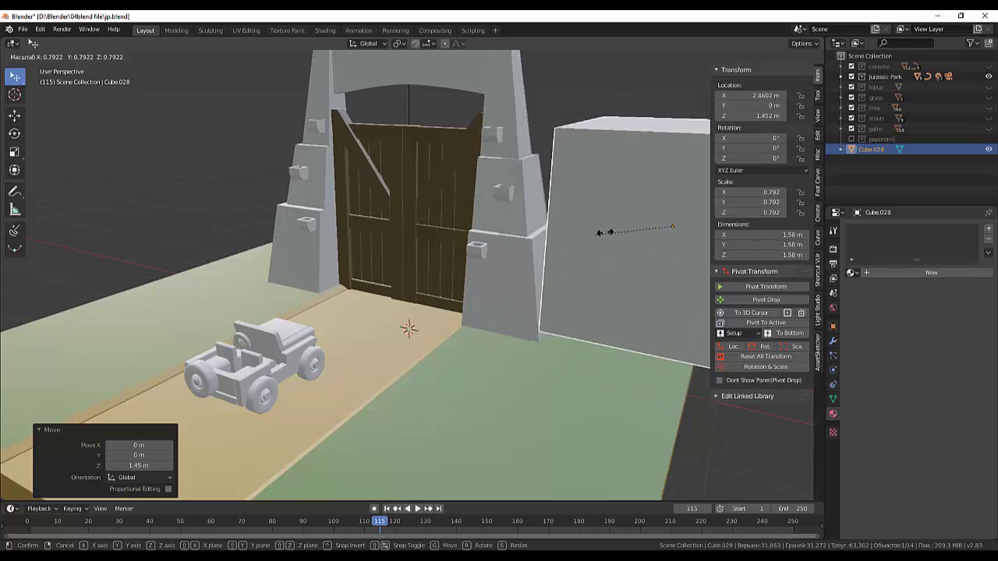
{"action": "left_click", "coordinate": [638, 246]}
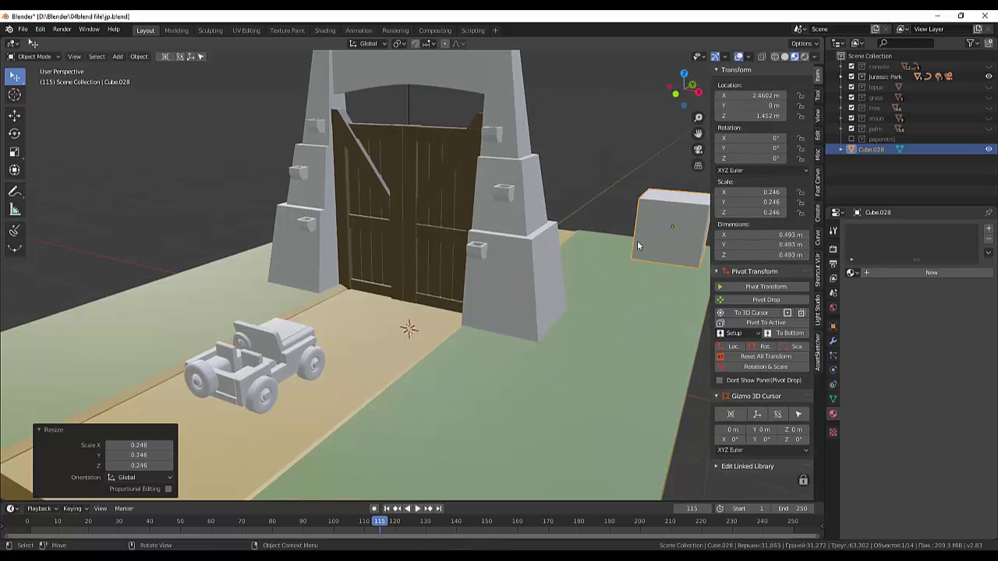
{"action": "mouse_move", "coordinate": [638, 246]}
{"action": "middle_mouse_down"}
{"action": "mouse_move", "coordinate": [615, 276]}
{"action": "mouse_move", "coordinate": [589, 278]}
{"action": "mouse_move", "coordinate": [558, 361]}
{"action": "middle_mouse_up"}
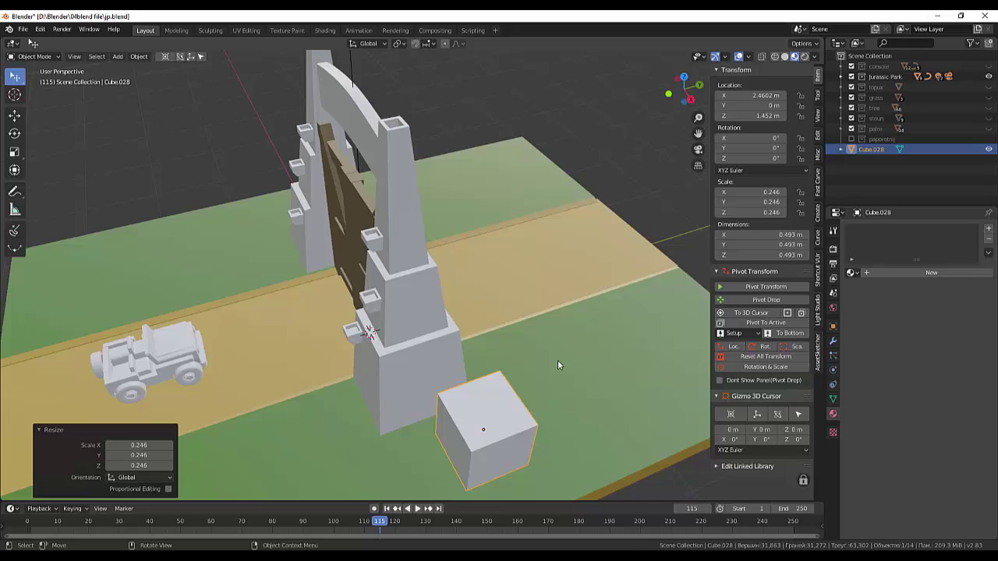
{"action": "key", "text": "s"}
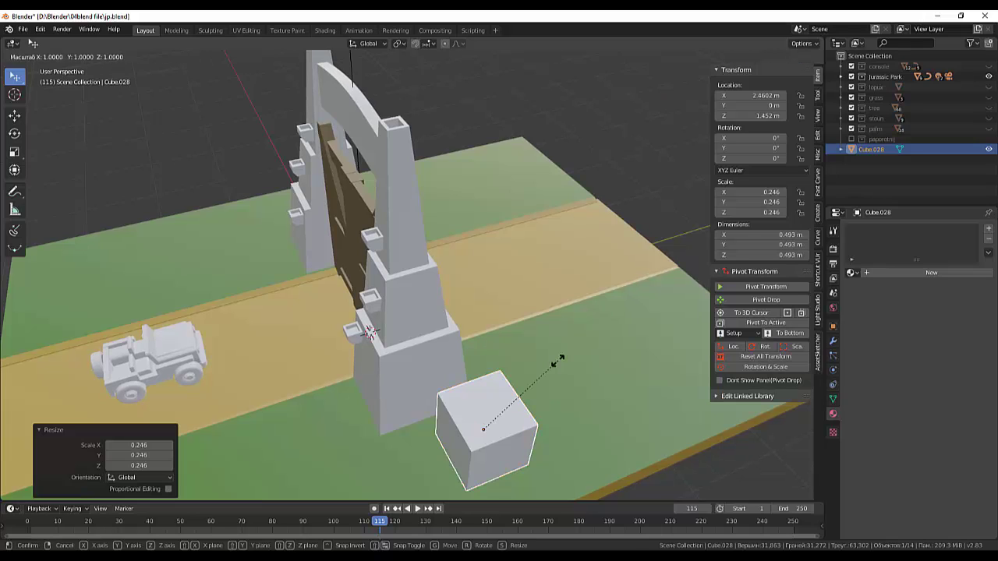
{"action": "left_click", "coordinate": [531, 375]}
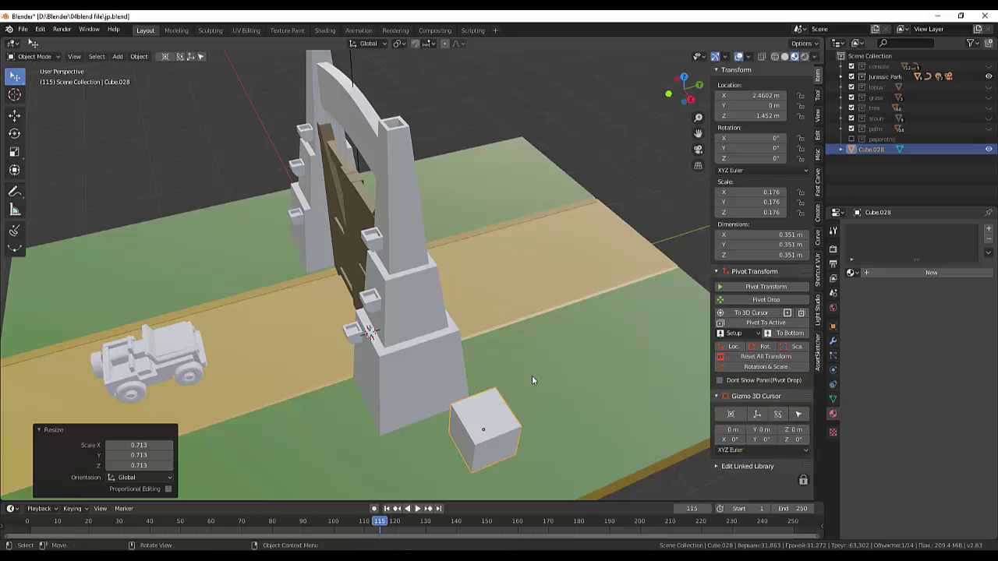
{"action": "mouse_move", "coordinate": [532, 375]}
{"action": "middle_mouse_down"}
{"action": "mouse_move", "coordinate": [567, 340]}
{"action": "mouse_move", "coordinate": [591, 336]}
{"action": "middle_mouse_up"}
{"action": "scroll", "coordinate": [577, 338], "scroll_direction": "up", "scroll_amount": 2}
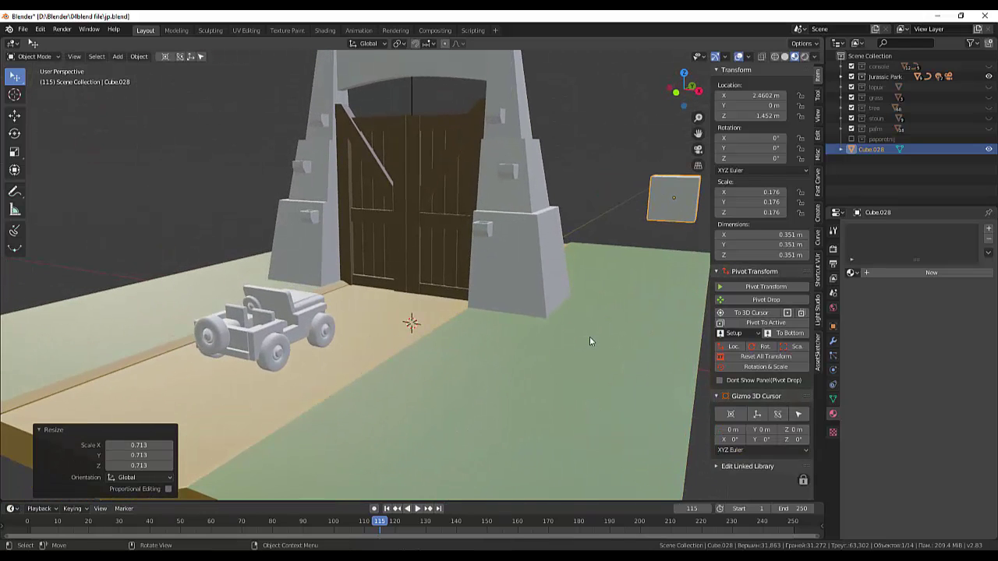
Step: In side view, lower the block to the ground and stretch it vertically to 0.576 m tall
{"action": "key", "text": "KP_3"}
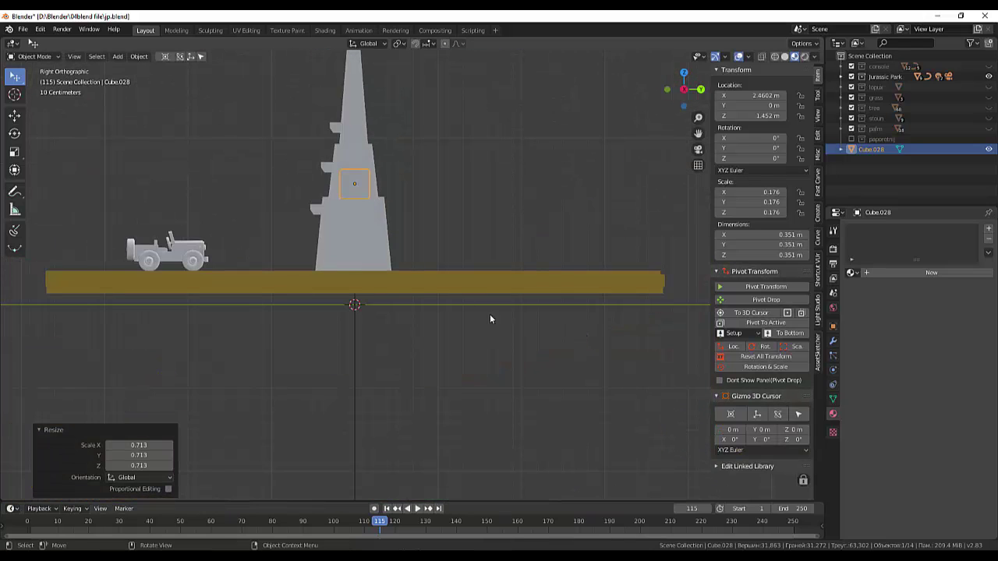
{"action": "key", "text": "g"}
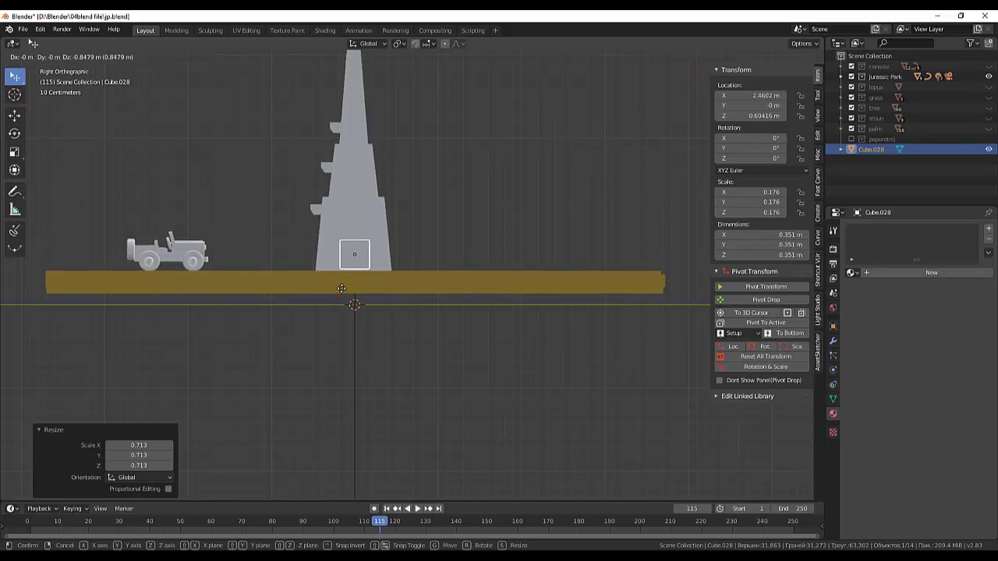
{"action": "left_click", "coordinate": [342, 290]}
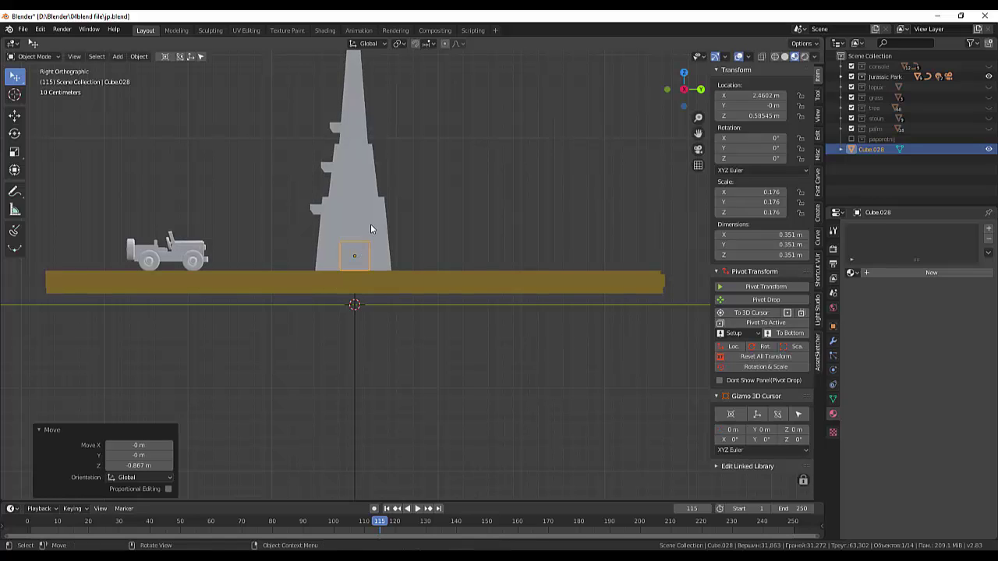
{"action": "key", "text": "s"}
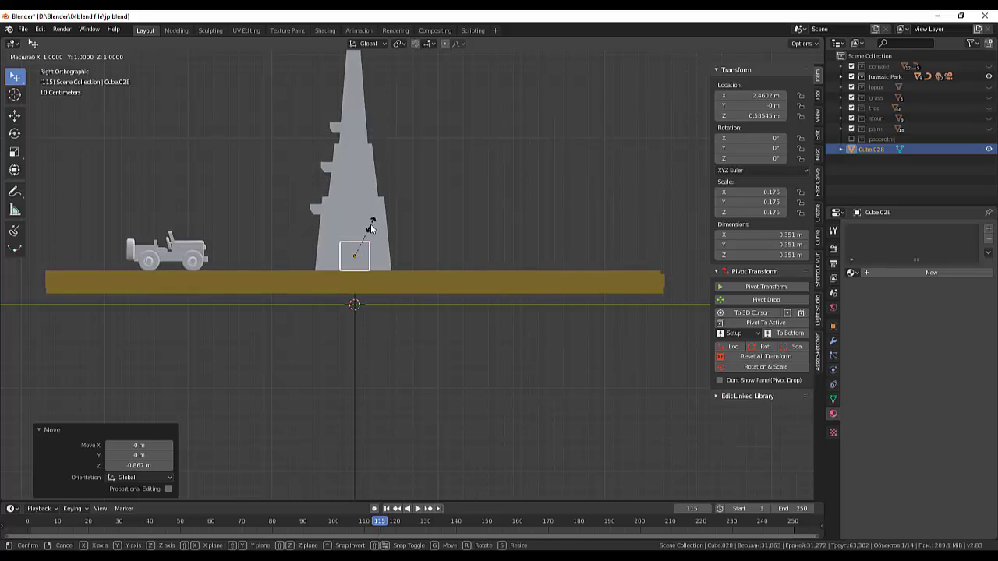
{"action": "key", "text": "z"}
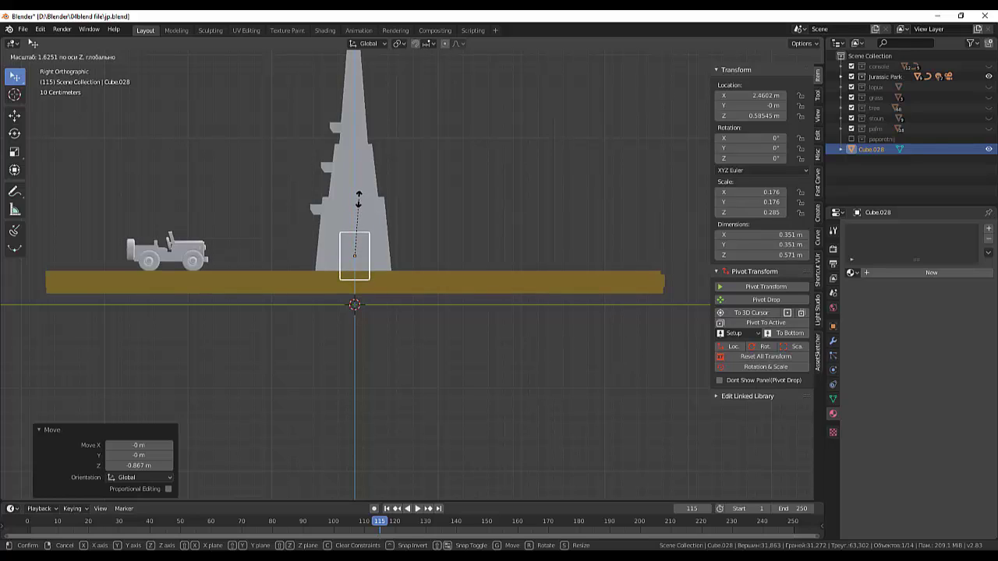
{"action": "left_click", "coordinate": [356, 229]}
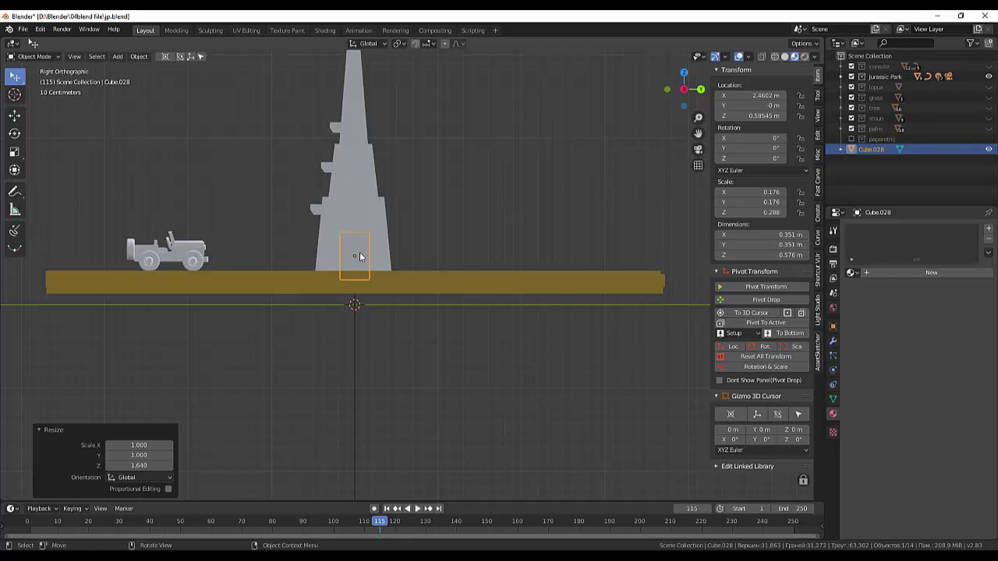
Step: Lift the block 0.118 m along Z so it rests on the ground, then select it
{"action": "key", "text": "g"}
{"action": "key", "text": "z"}
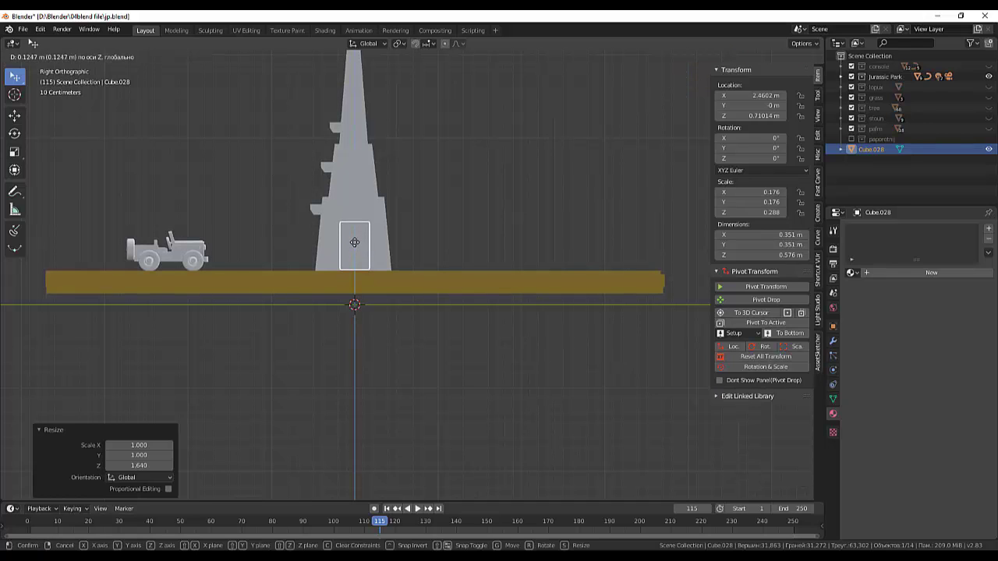
{"action": "left_click", "coordinate": [354, 243]}
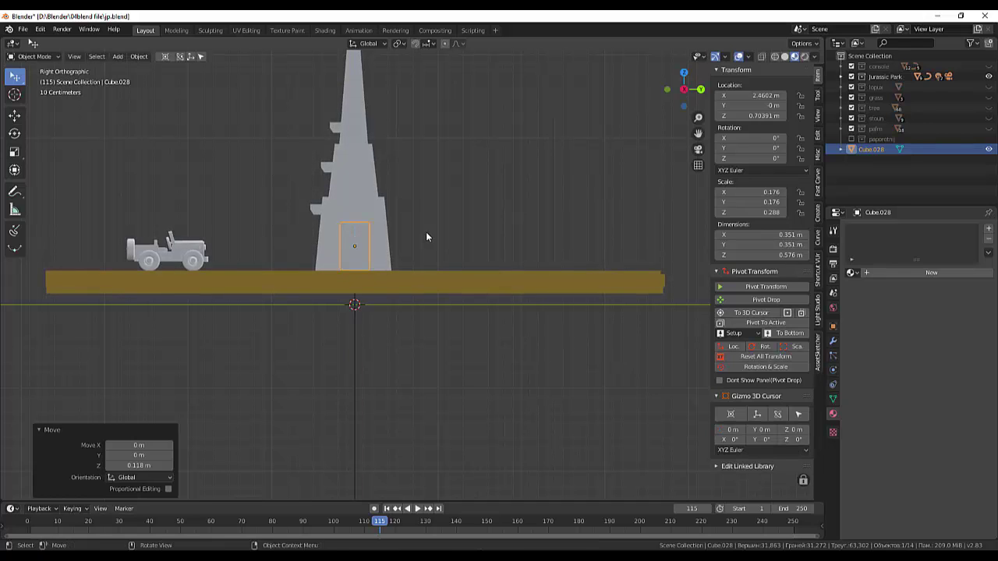
{"action": "middle_click_drag", "start_coordinate": [426, 232], "coordinate": [504, 258]}
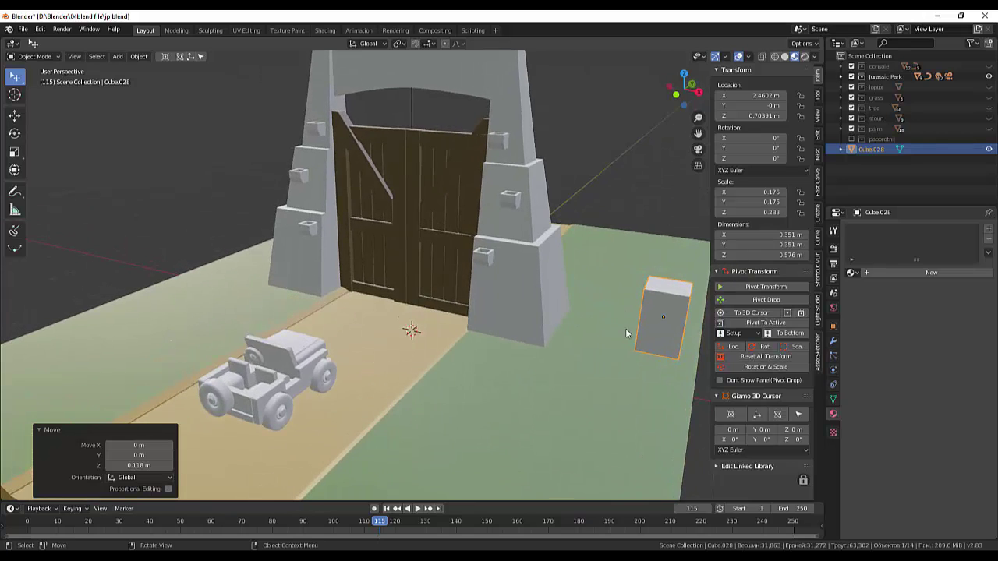
{"action": "mouse_move", "coordinate": [625, 328]}
{"action": "middle_mouse_down"}
{"action": "mouse_move", "coordinate": [643, 336]}
{"action": "mouse_move", "coordinate": [637, 327]}
{"action": "middle_mouse_up"}
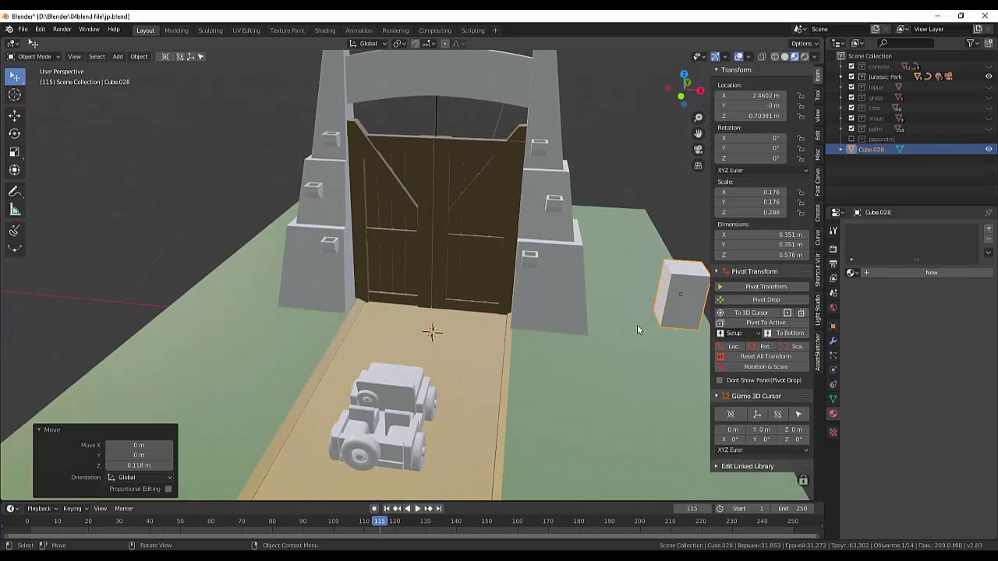
{"action": "left_click", "coordinate": [660, 302]}
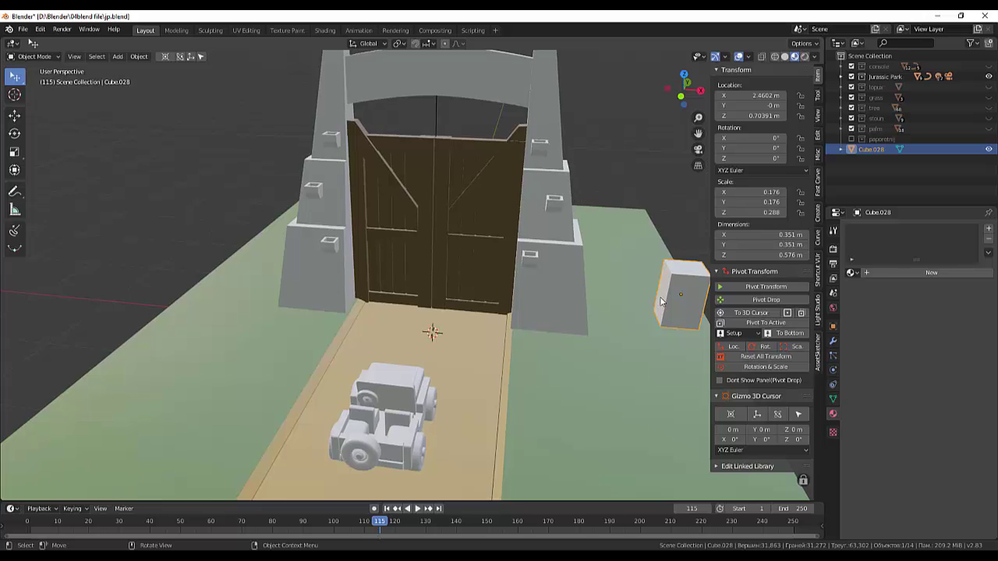
Step: In Edit Mode, push the block's left face 0.704 m along X to the gate pillar
{"action": "left_click", "coordinate": [23, 57]}
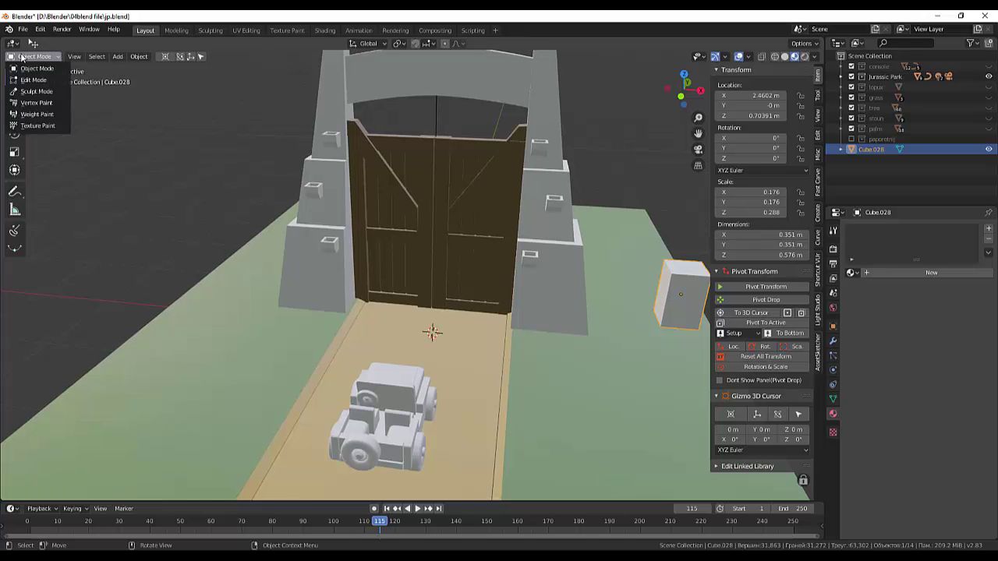
{"action": "left_click", "coordinate": [28, 81]}
{"action": "left_click", "coordinate": [90, 59]}
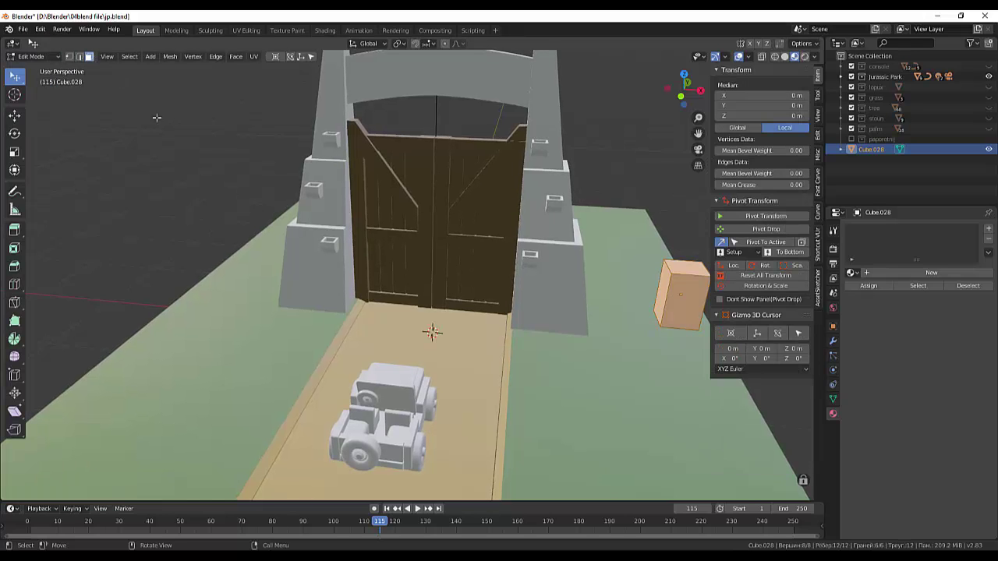
{"action": "left_click", "coordinate": [659, 296]}
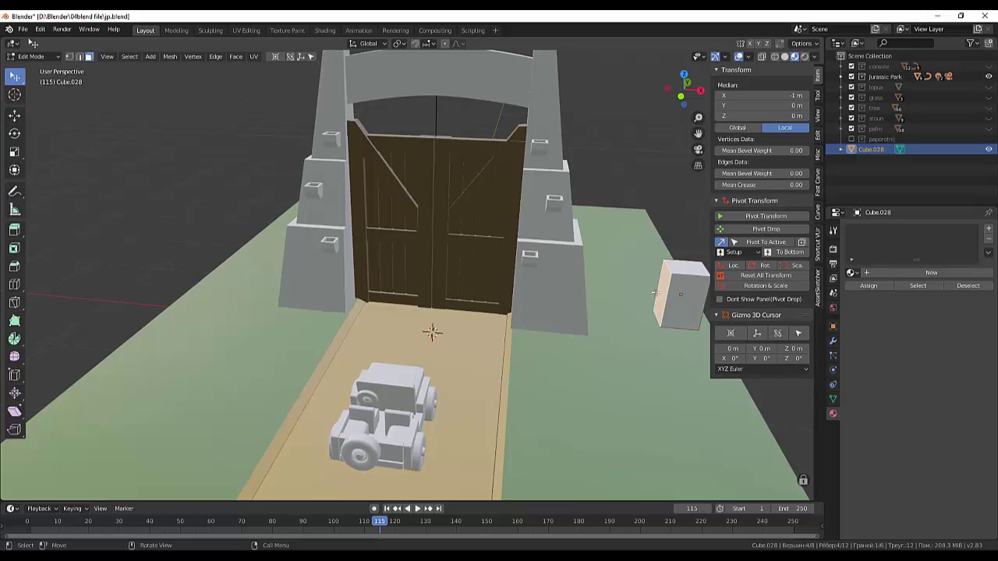
{"action": "key", "text": "KP_1"}
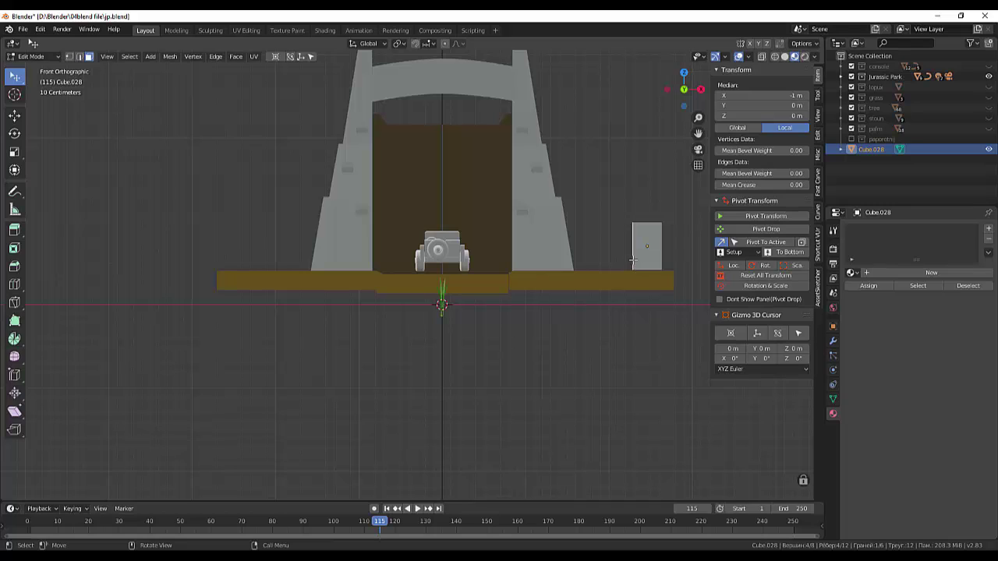
{"action": "key", "text": "g"}
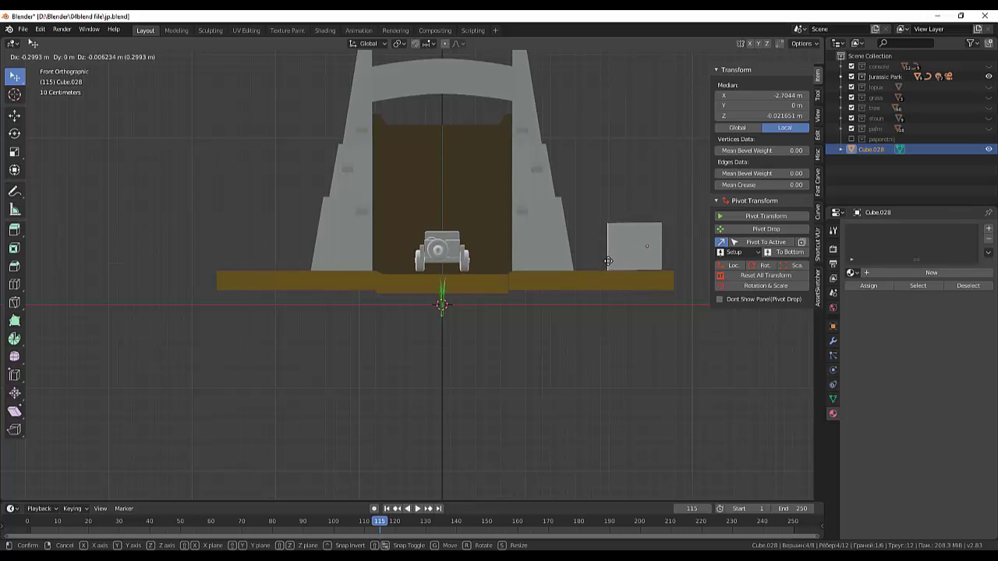
{"action": "key", "text": "x"}
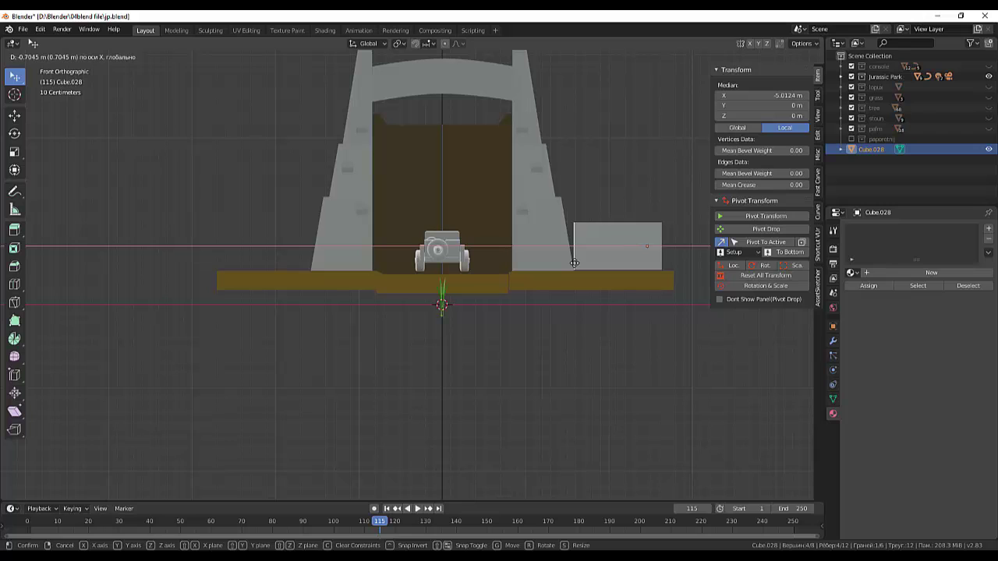
{"action": "left_click", "coordinate": [574, 263]}
Step: Zoom to the block and pillar, then shift the whole mesh slightly along X
{"action": "scroll", "coordinate": [601, 193], "scroll_direction": "up", "scroll_amount": 1}
{"action": "scroll", "coordinate": [601, 193], "scroll_direction": "up", "scroll_amount": 2}
{"action": "scroll", "coordinate": [601, 194], "scroll_direction": "up", "scroll_amount": 2}
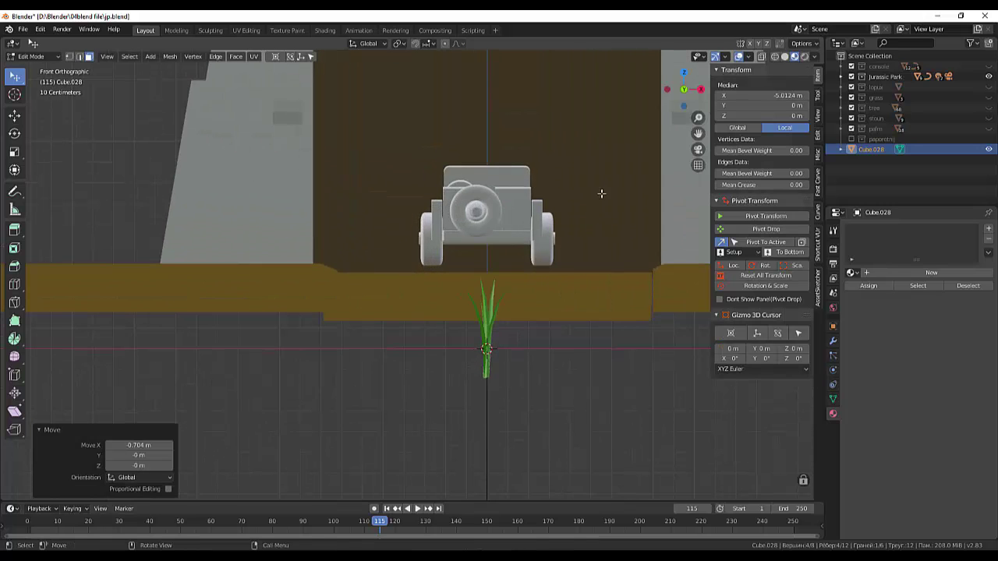
{"action": "middle_click_drag", "start_coordinate": [593, 169], "coordinate": [246, 243], "text": "shift"}
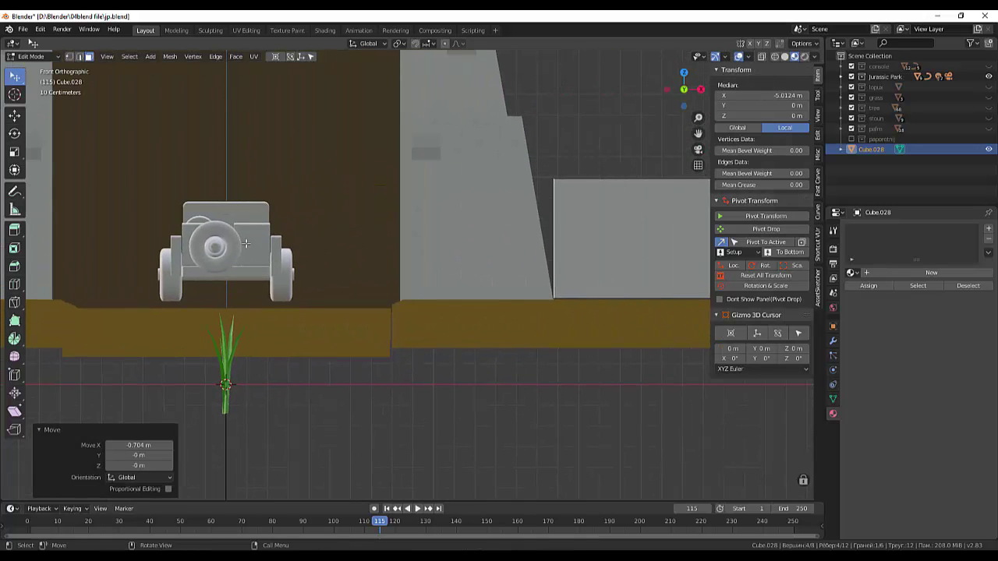
{"action": "scroll", "coordinate": [574, 212], "scroll_direction": "up", "scroll_amount": 1}
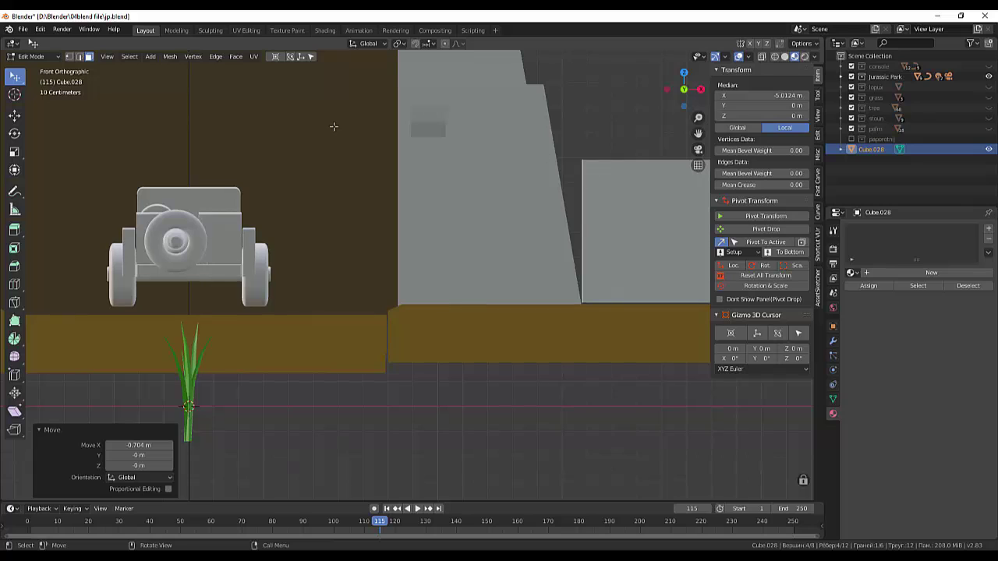
{"action": "left_click", "coordinate": [69, 57]}
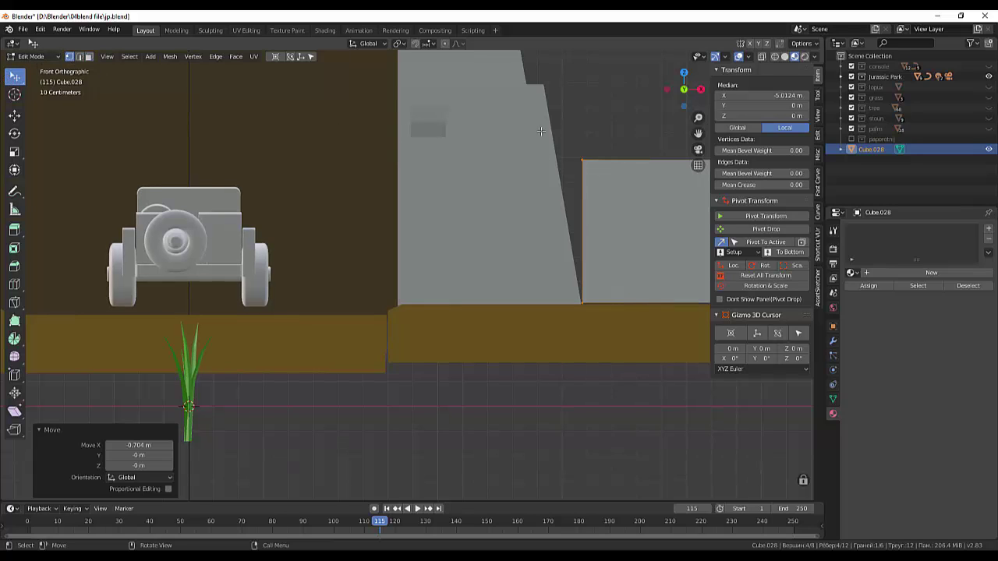
{"action": "key", "text": "a"}
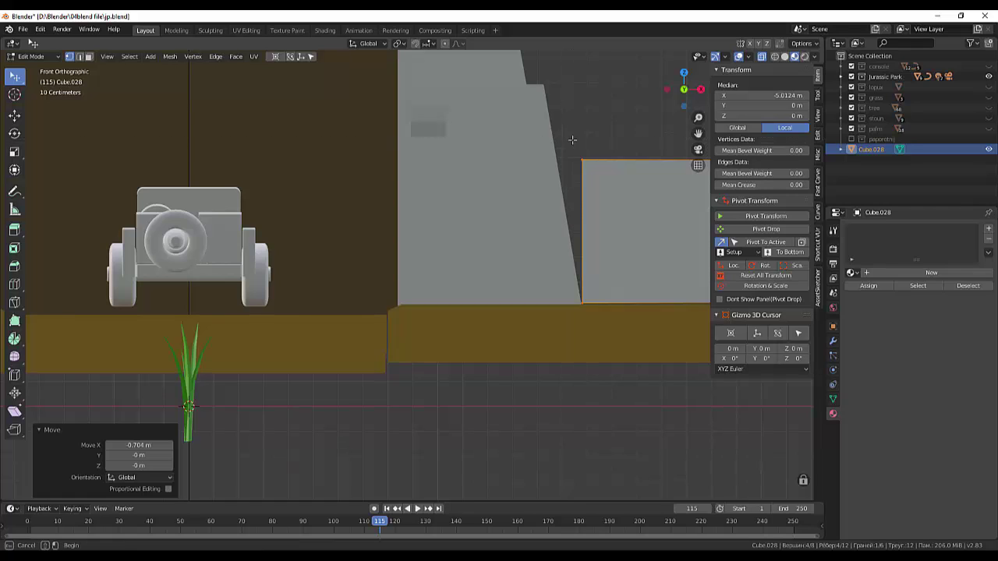
{"action": "left_click", "coordinate": [604, 184]}
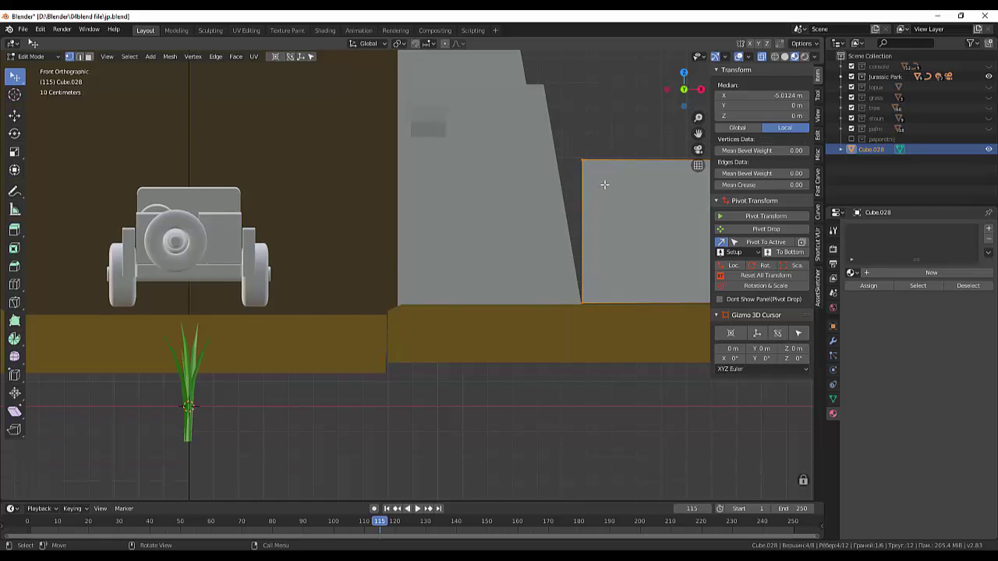
{"action": "key", "text": "g"}
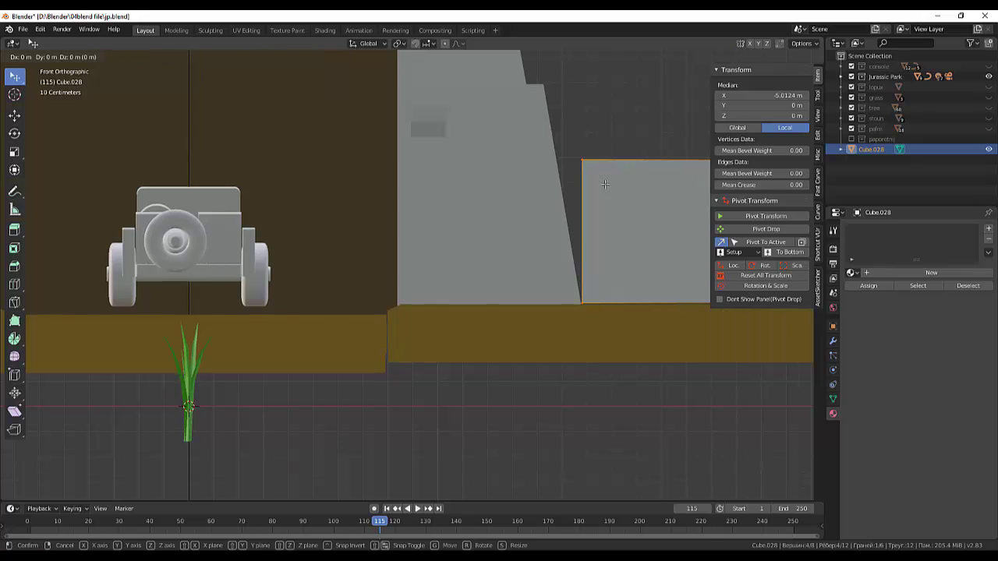
{"action": "key", "text": "x"}
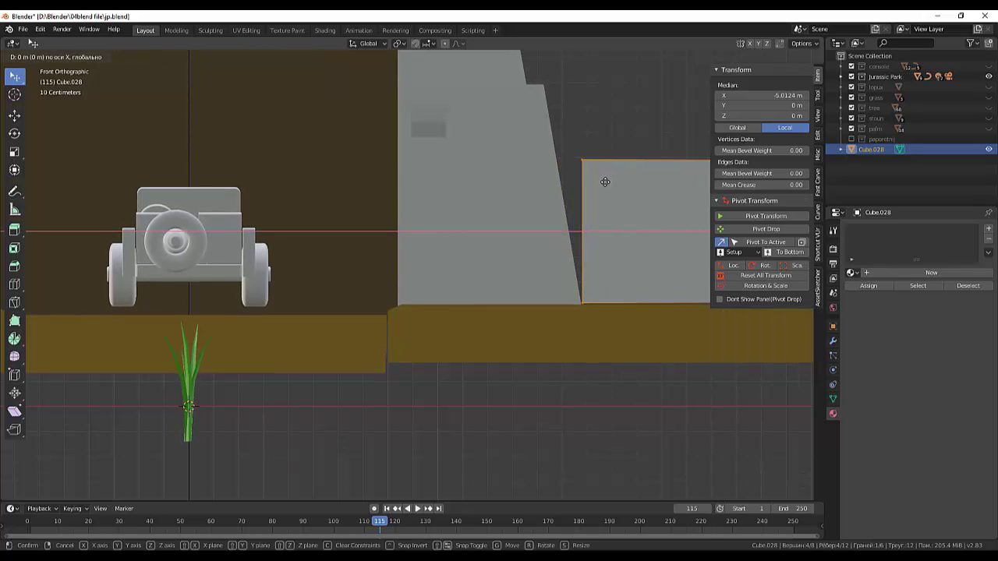
{"action": "left_click", "coordinate": [602, 170]}
{"action": "left_click", "coordinate": [574, 129]}
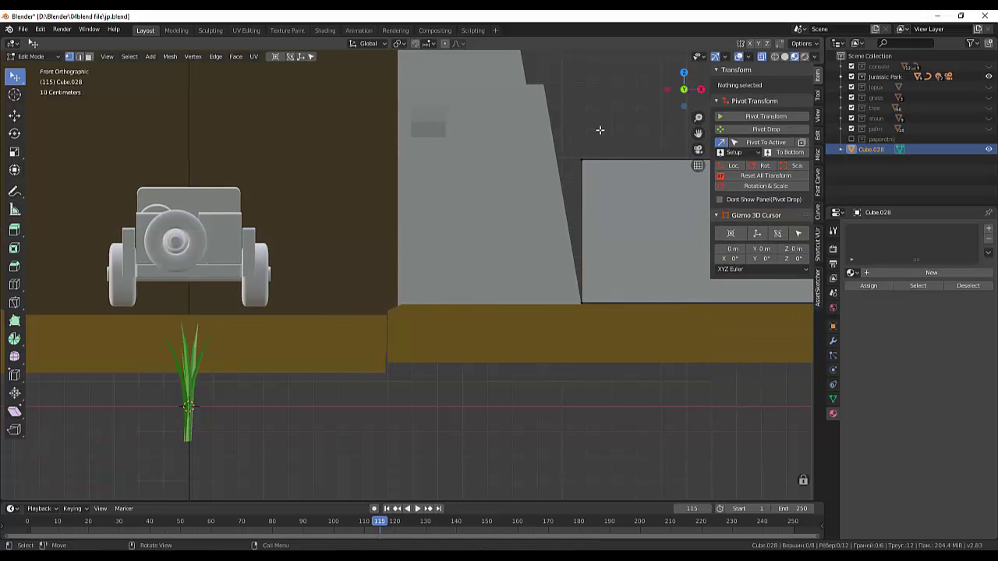
Step: Slide the block's top-left edge along X onto the pillar and adjust the bottom-left vertex
{"action": "key", "text": "b"}
{"action": "left_click_drag", "start_coordinate": [598, 165], "coordinate": [567, 187]}
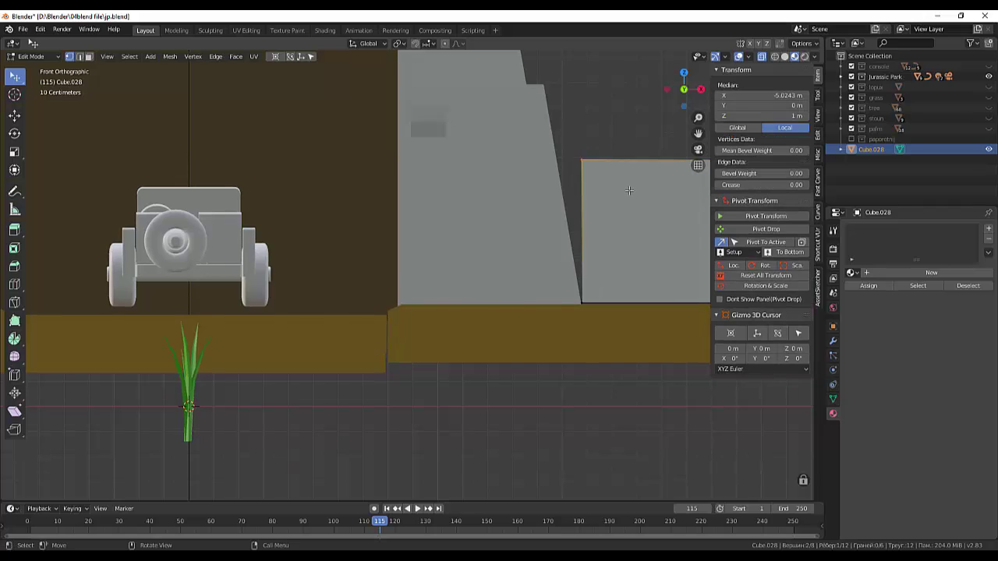
{"action": "key", "text": "g"}
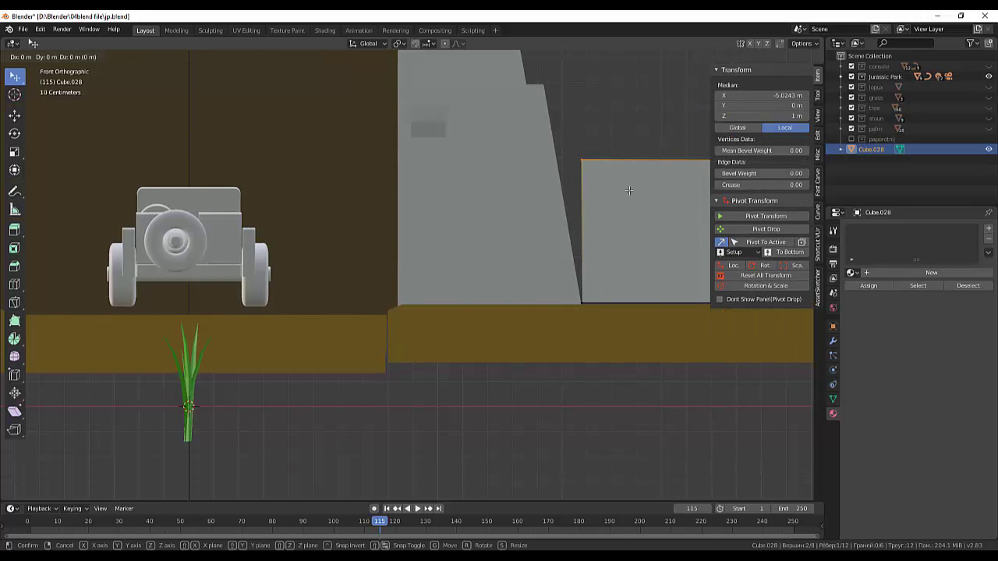
{"action": "key", "text": "x"}
{"action": "left_click", "coordinate": [606, 190]}
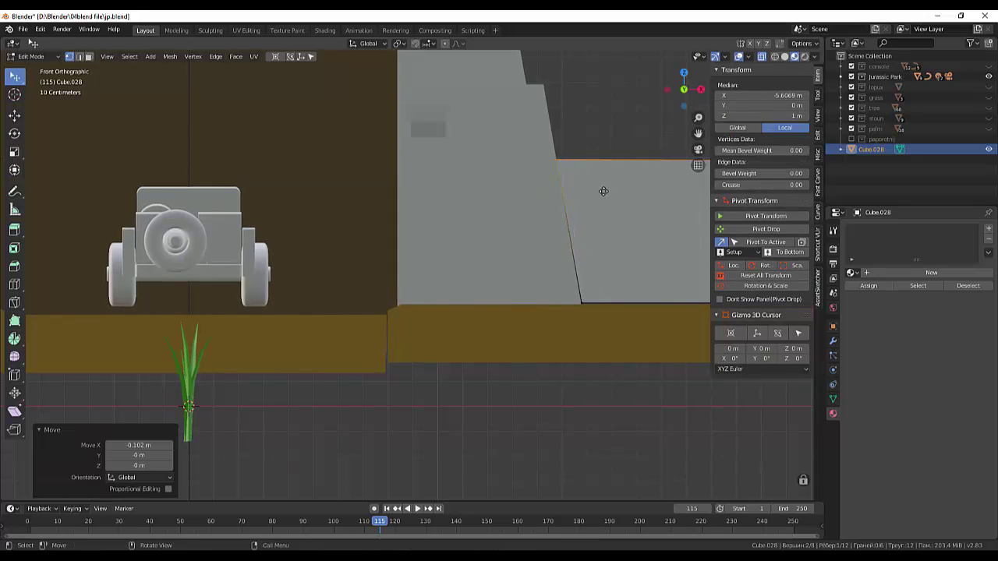
{"action": "left_click", "coordinate": [576, 300]}
{"action": "key", "text": "g"}
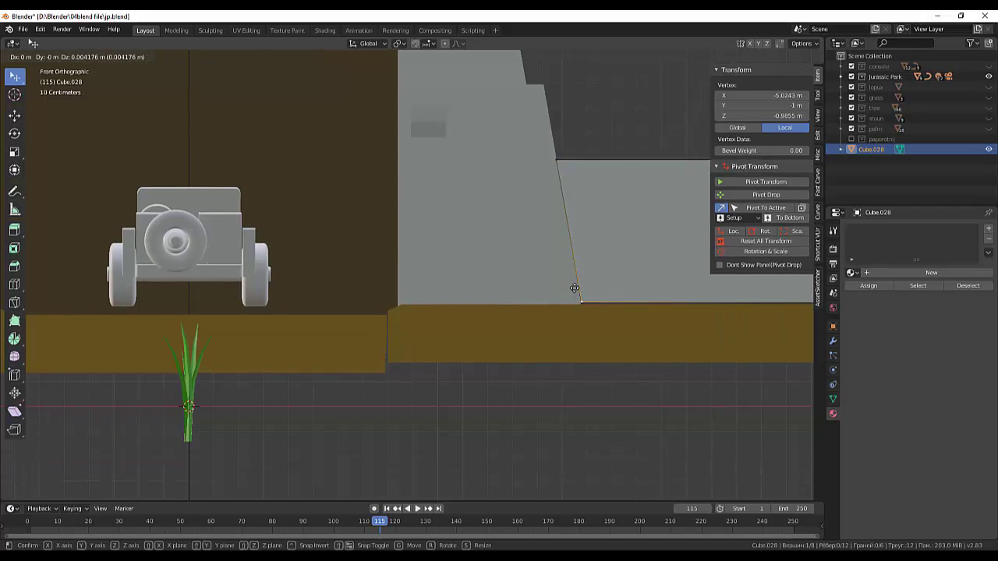
{"action": "left_click", "coordinate": [573, 289]}
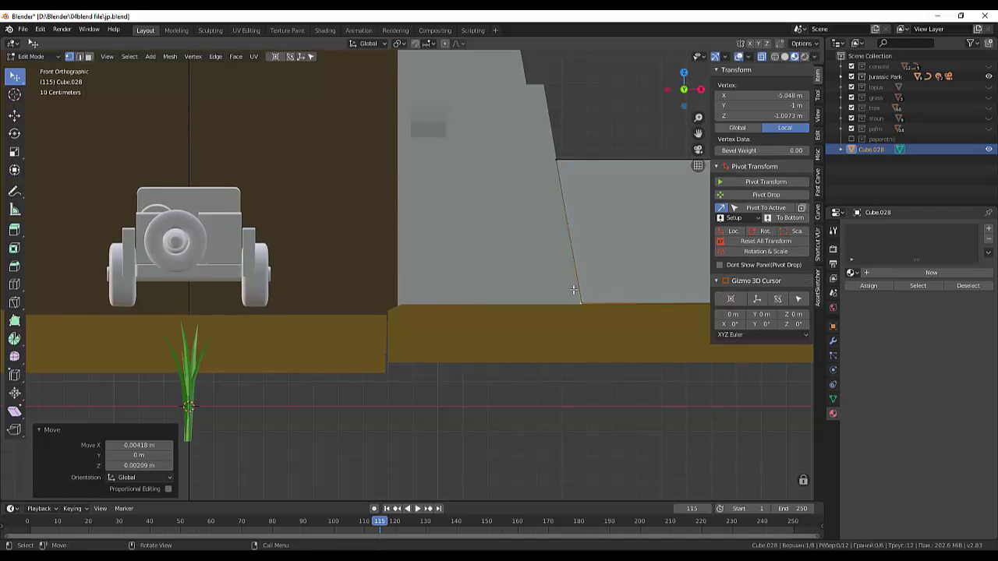
Step: Nudge the slanted left edge 0.00626 m down, then select a corner vertex
{"action": "left_click", "coordinate": [637, 433]}
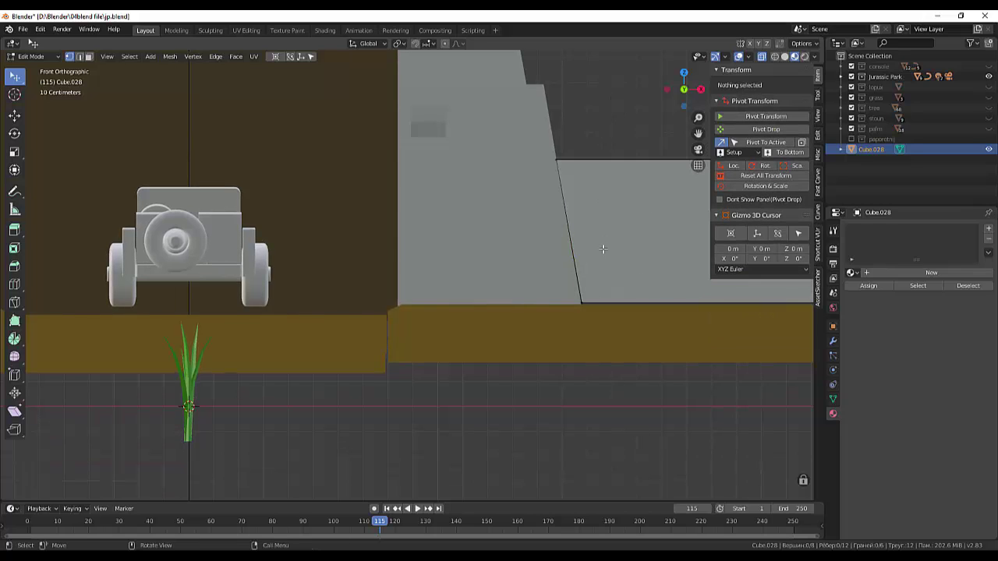
{"action": "left_click_drag", "start_coordinate": [602, 251], "coordinate": [556, 334]}
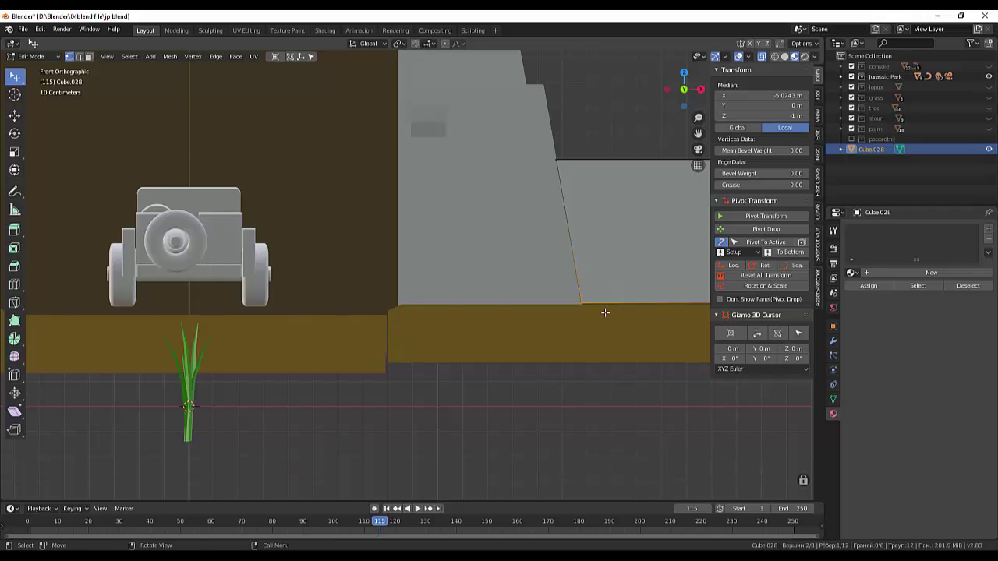
{"action": "key", "text": "g"}
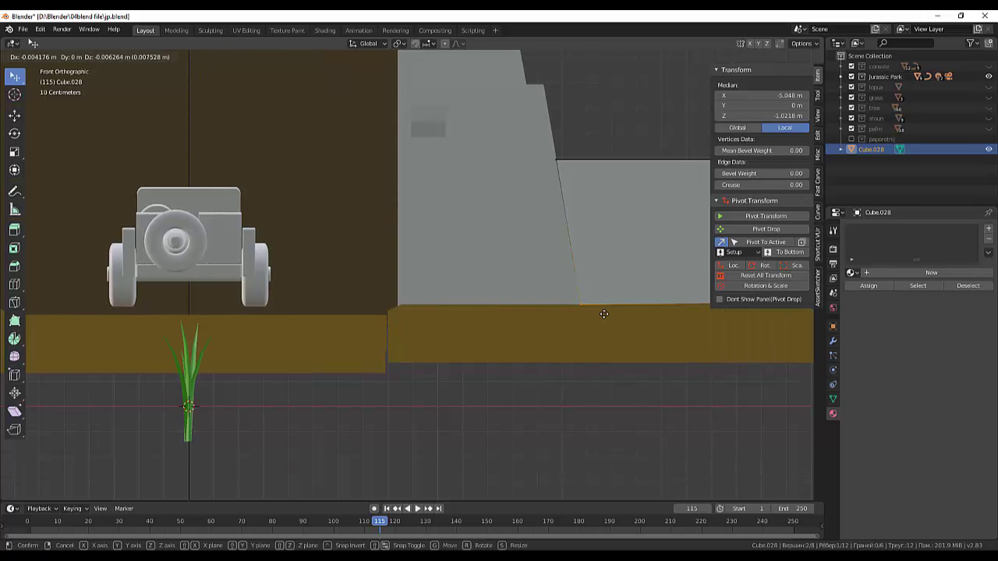
{"action": "left_click", "coordinate": [605, 314]}
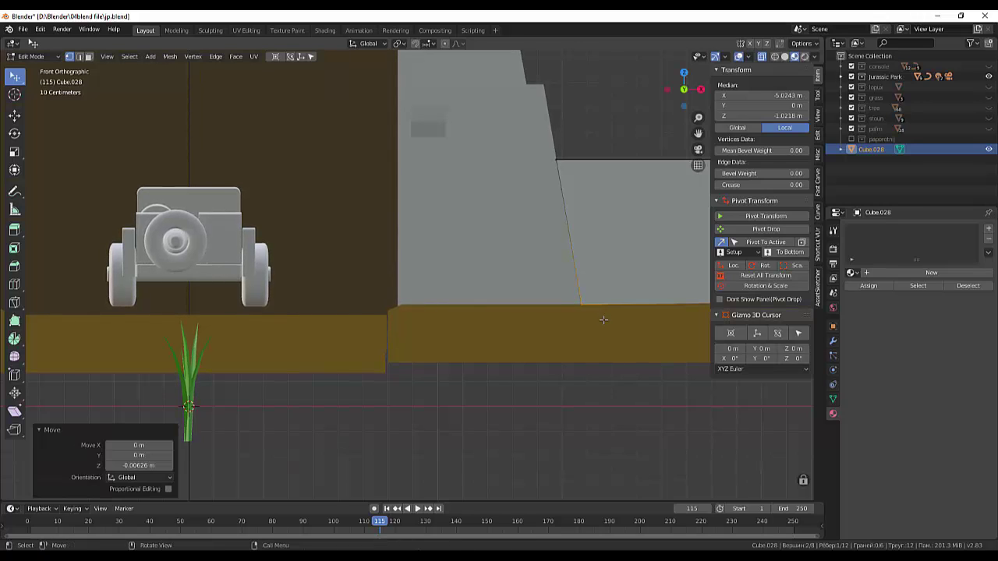
{"action": "scroll", "coordinate": [609, 316], "scroll_direction": "down", "scroll_amount": 3}
{"action": "left_click", "coordinate": [672, 279]}
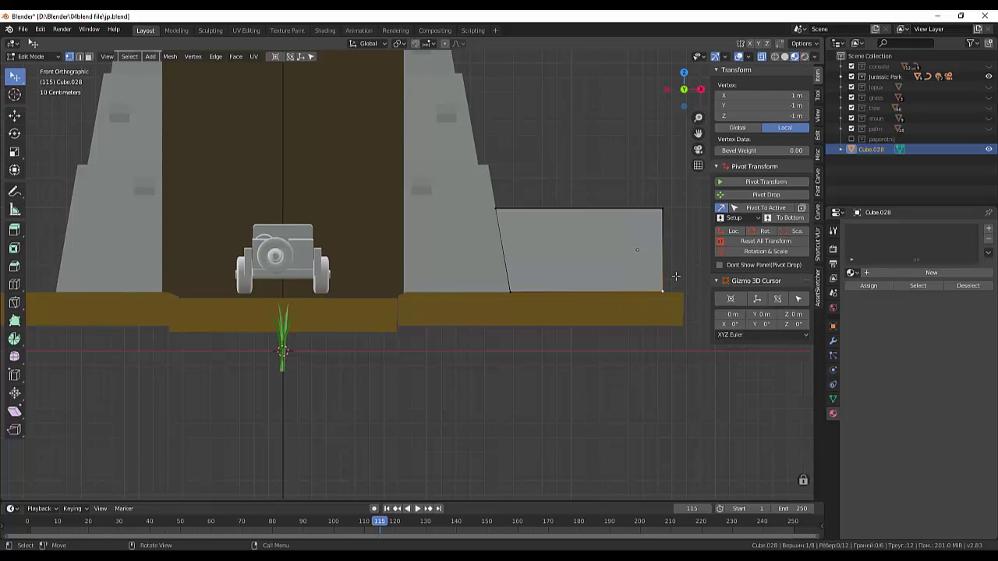
Step: Try lowering the top-right corner vertex, then undo back to a plain rectangle
{"action": "left_click_drag", "start_coordinate": [673, 279], "coordinate": [659, 301]}
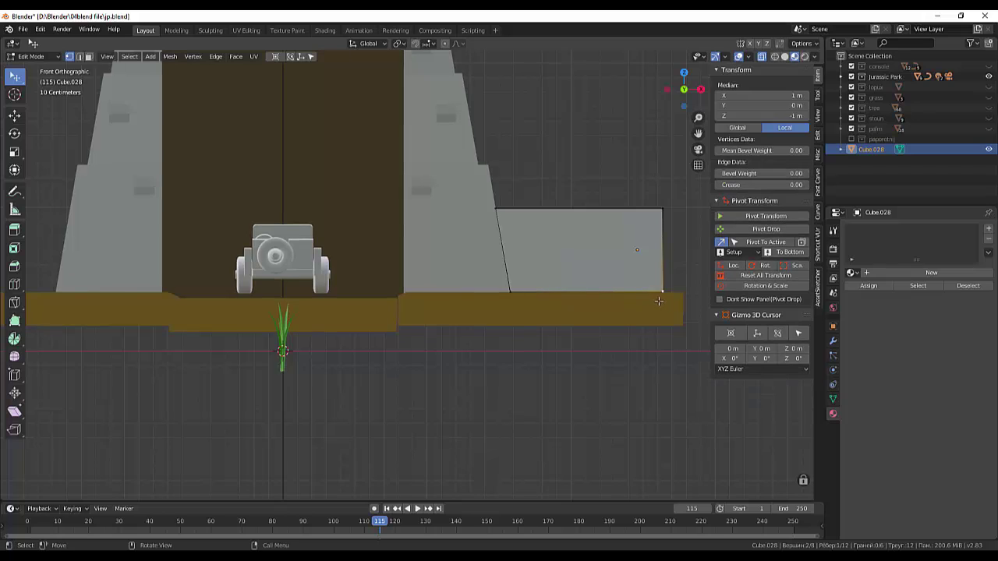
{"action": "left_click", "coordinate": [657, 195]}
{"action": "key", "text": "g"}
{"action": "left_click", "coordinate": [662, 248]}
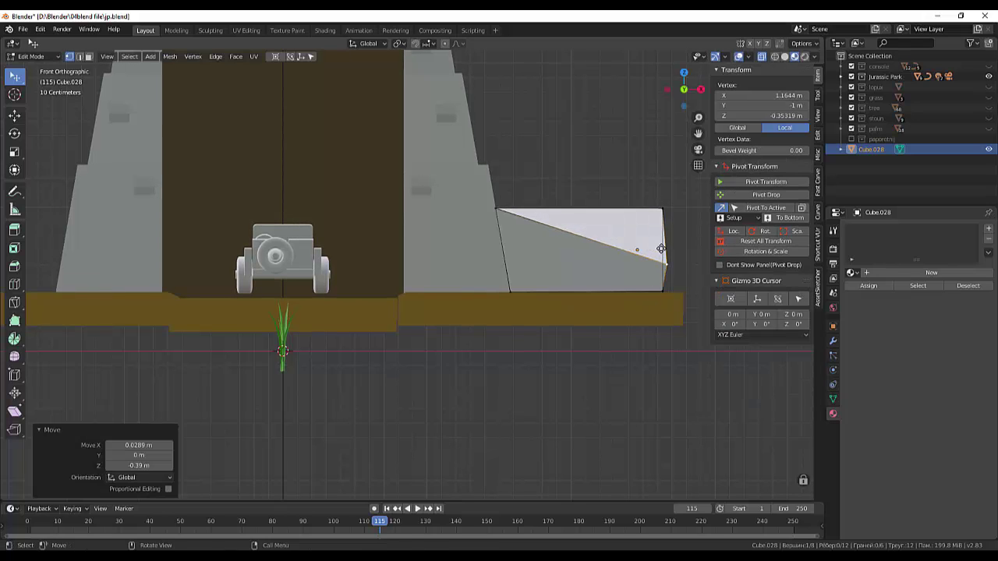
{"action": "key", "text": "ctrl+z"}
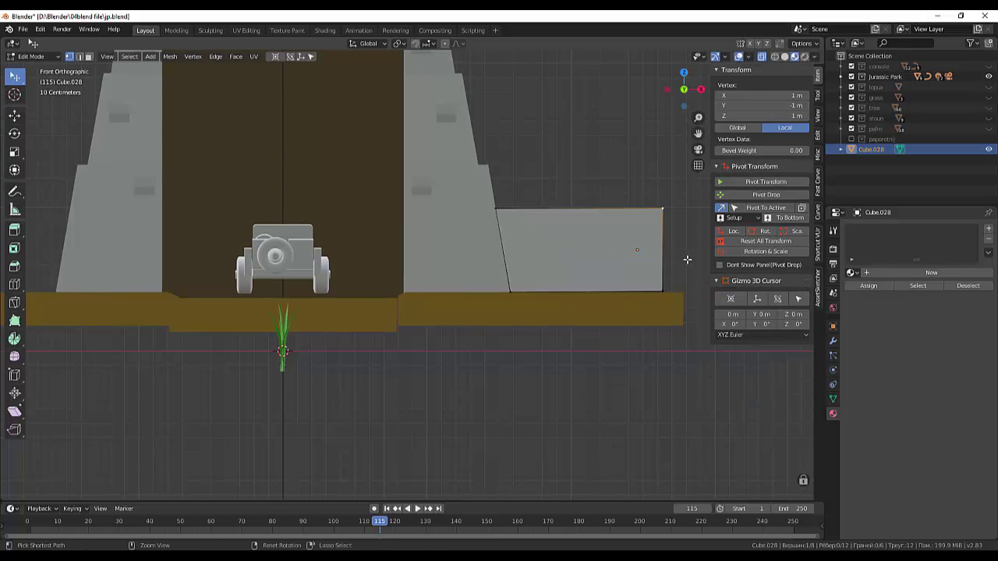
{"action": "key", "text": "ctrl+z"}
{"action": "key", "text": "ctrl+z"}
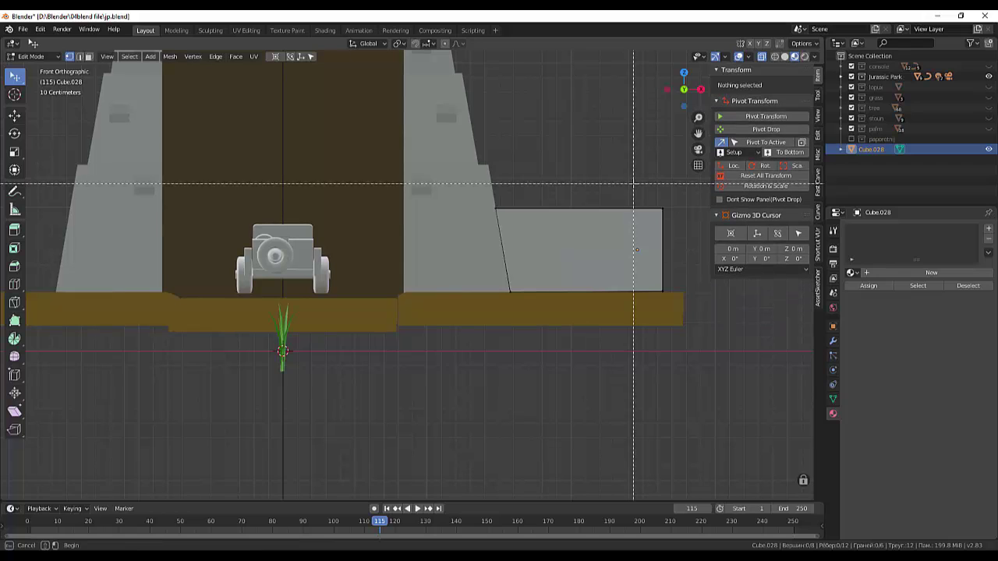
Step: Stretch the block's right edge a further 0.1443 m along X
{"action": "left_click_drag", "start_coordinate": [634, 183], "coordinate": [683, 312]}
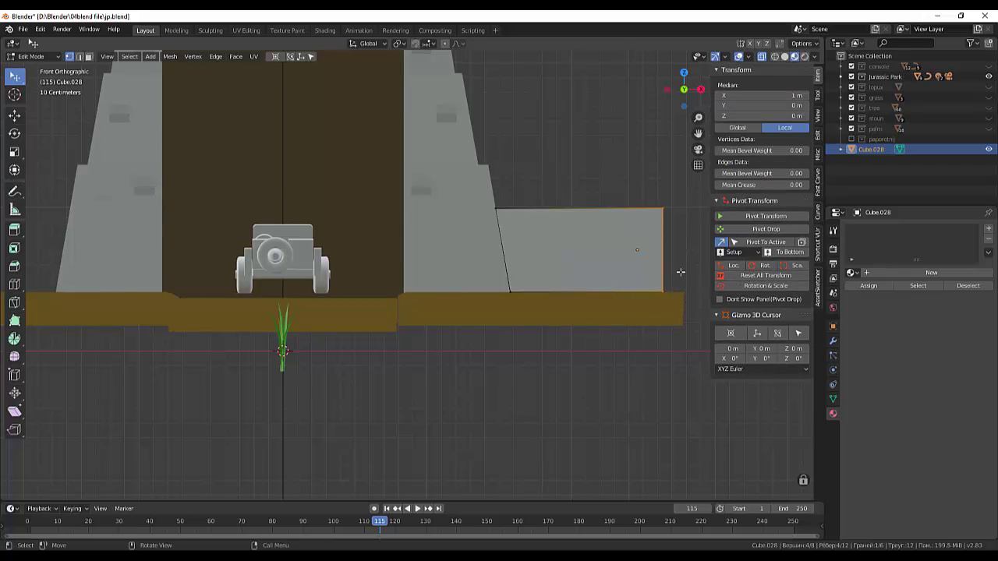
{"action": "key", "text": "g"}
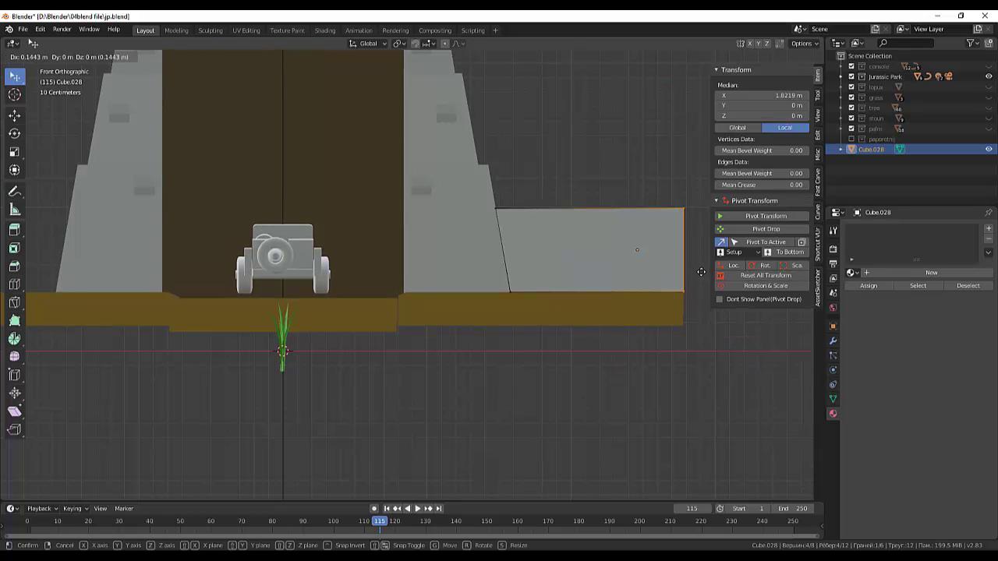
{"action": "left_click", "coordinate": [701, 272]}
{"action": "left_click", "coordinate": [532, 166]}
{"action": "scroll", "coordinate": [532, 166], "scroll_direction": "down", "scroll_amount": 1}
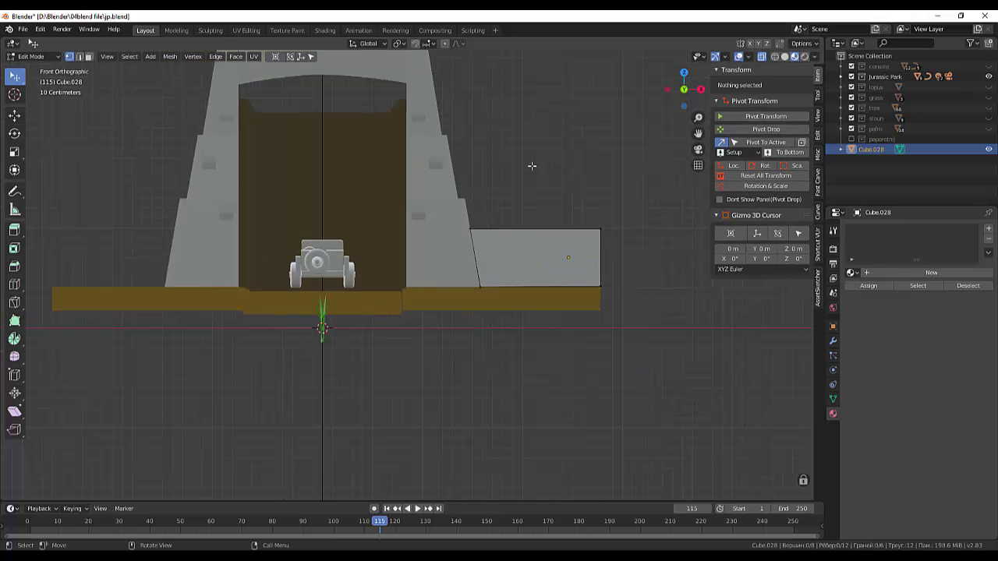
{"action": "scroll", "coordinate": [527, 167], "scroll_direction": "down", "scroll_amount": 1}
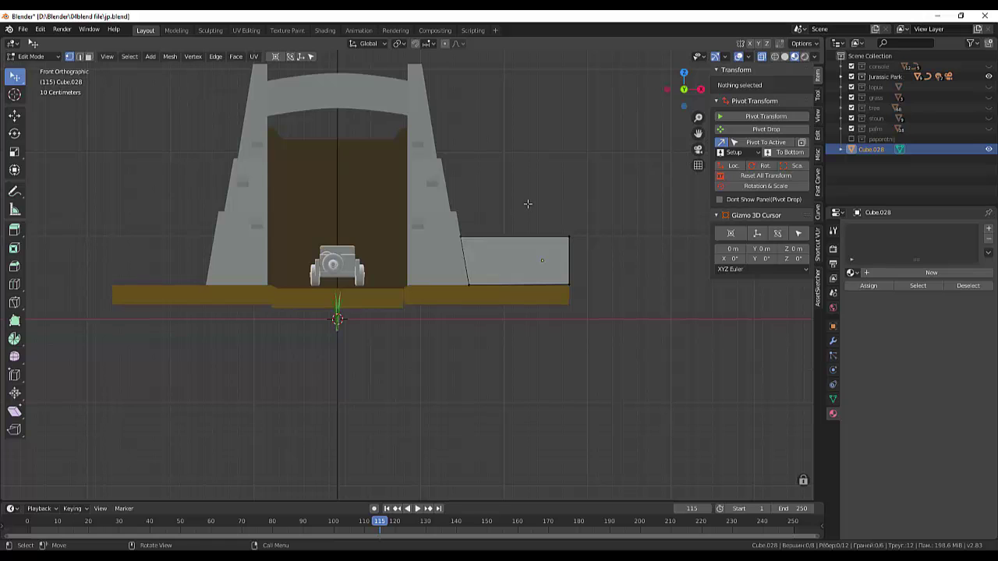
{"action": "middle_click_drag", "start_coordinate": [528, 204], "coordinate": [435, 225]}
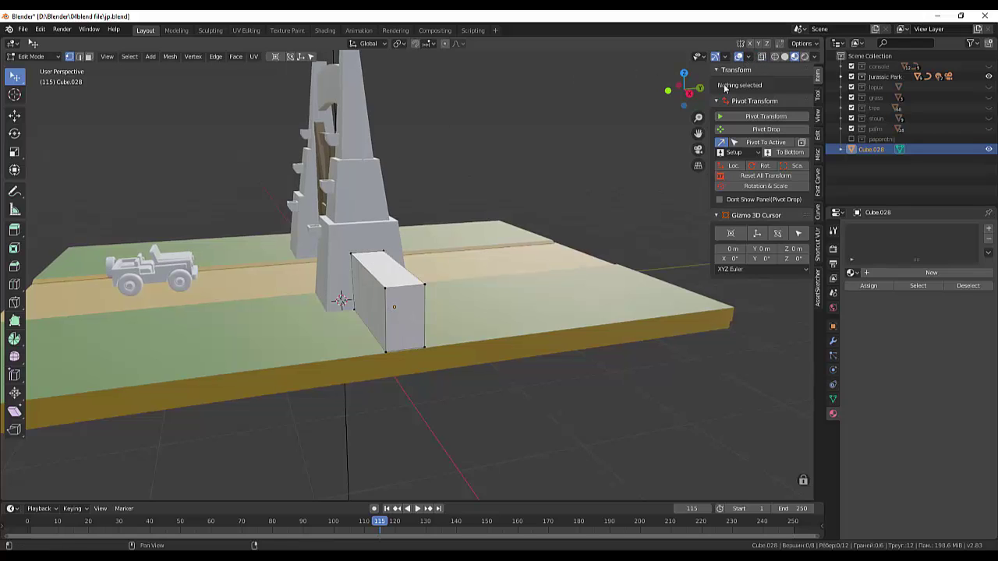
Step: Orbit around the gate in solid shading and bring up the Add Mesh menu
{"action": "middle_click_drag", "start_coordinate": [624, 125], "coordinate": [669, 84]}
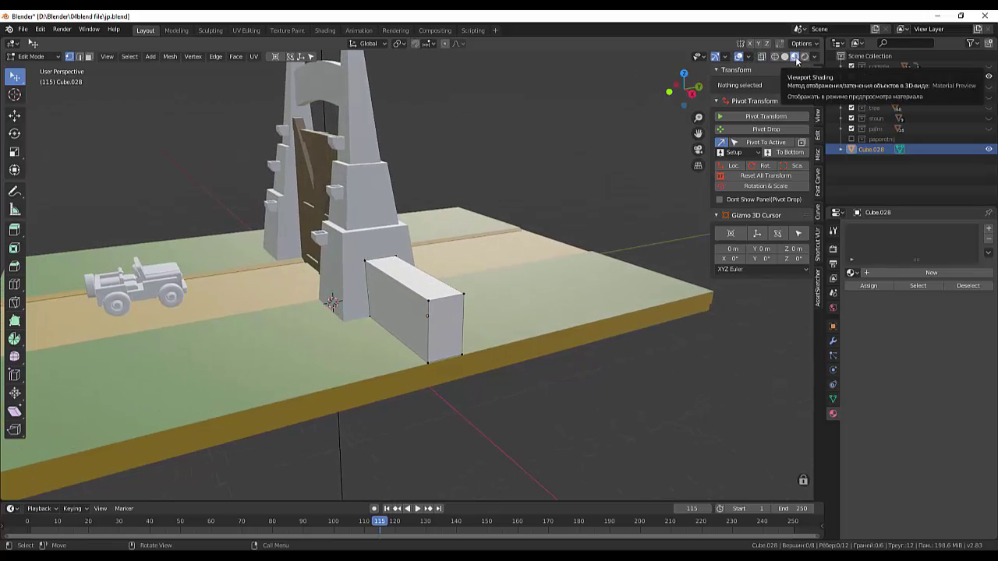
{"action": "scroll", "coordinate": [584, 168], "scroll_direction": "up", "scroll_amount": 2}
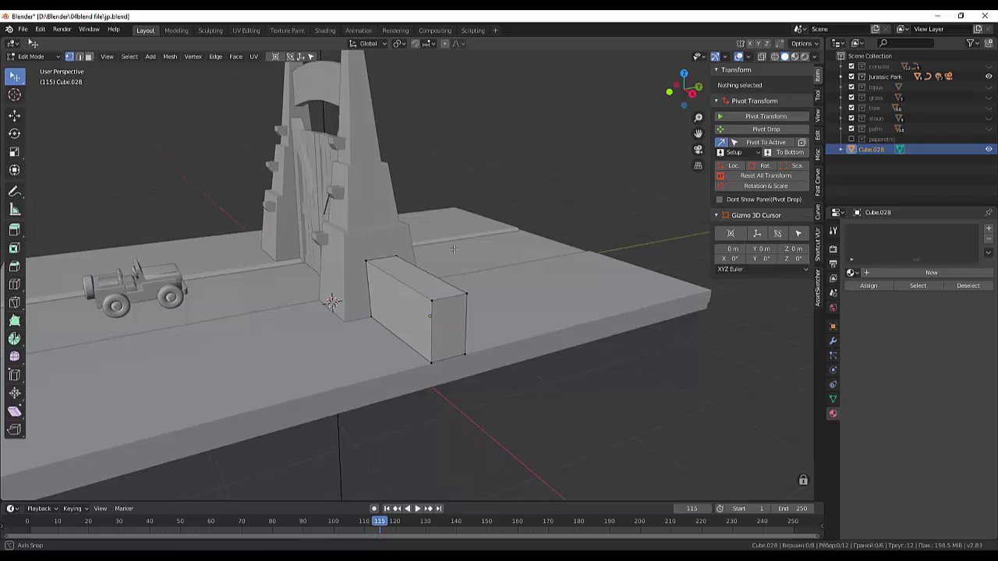
{"action": "middle_click_drag", "start_coordinate": [584, 169], "coordinate": [122, 136]}
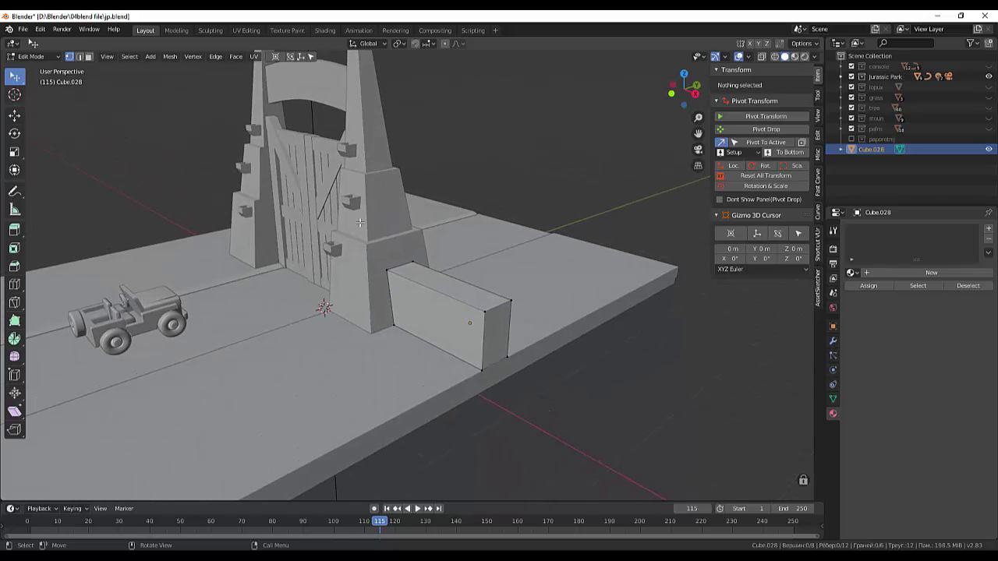
{"action": "key", "text": "shift+a"}
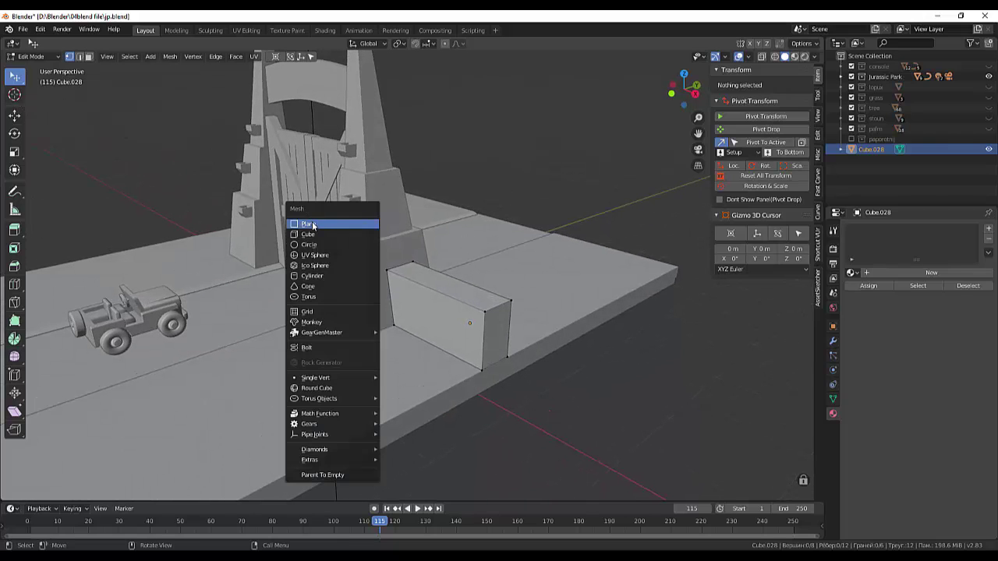
Step: Add a 12-sided cylinder rotated 90° on Y, radius 0.18 m, depth 4.28 m
{"action": "left_click", "coordinate": [312, 276]}
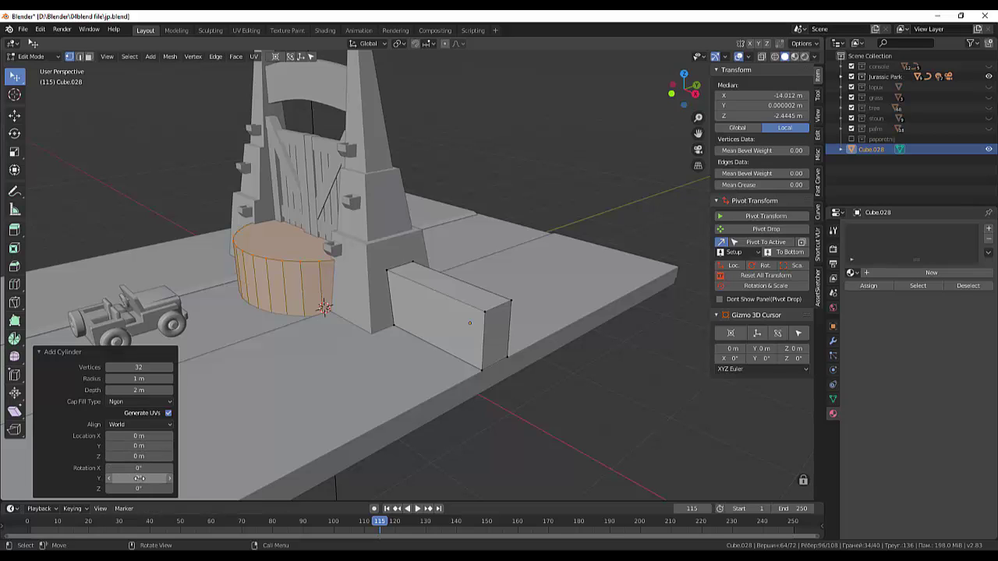
{"action": "left_click", "coordinate": [139, 478]}
{"action": "type", "text": "90"}
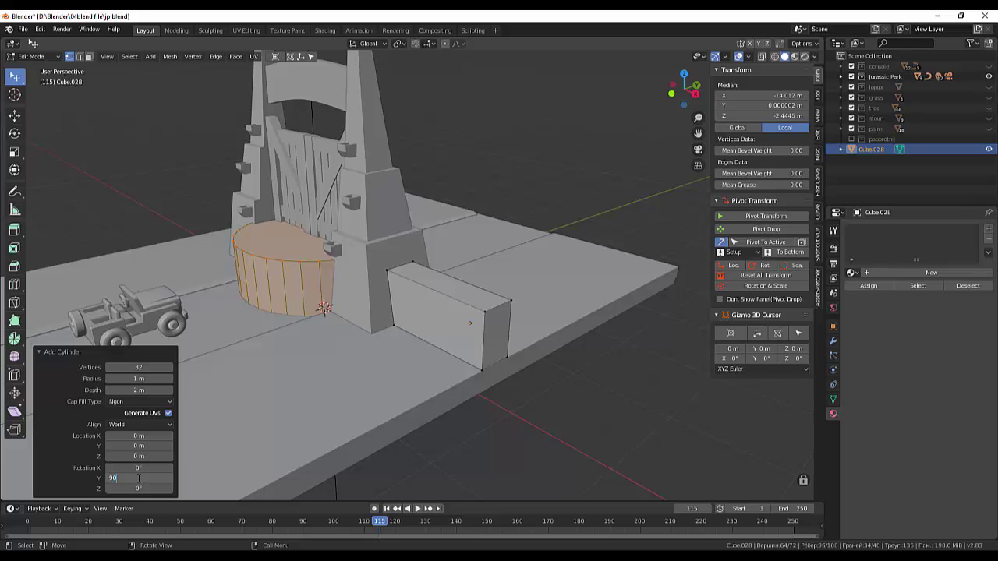
{"action": "key", "text": "Return"}
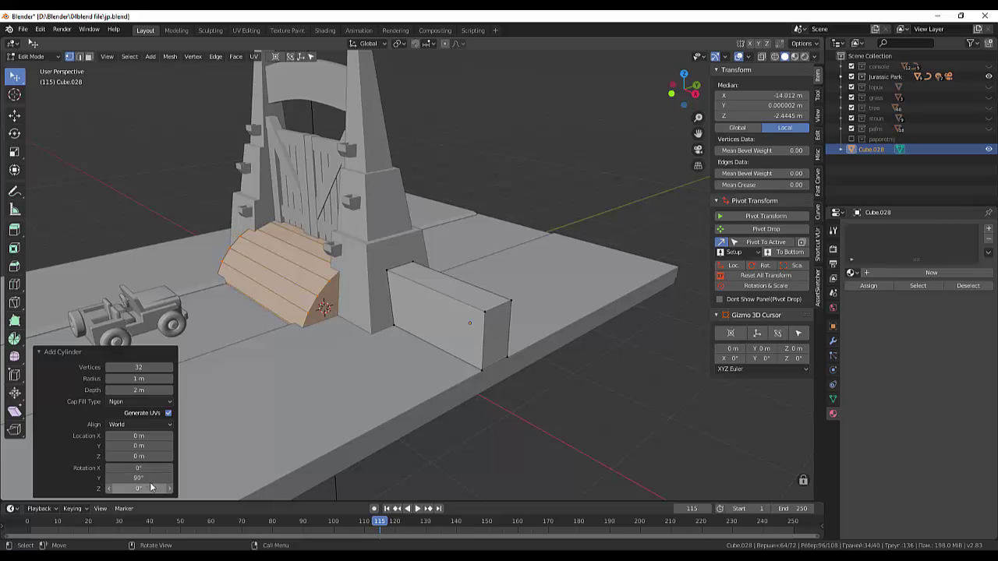
{"action": "left_click", "coordinate": [109, 368]}
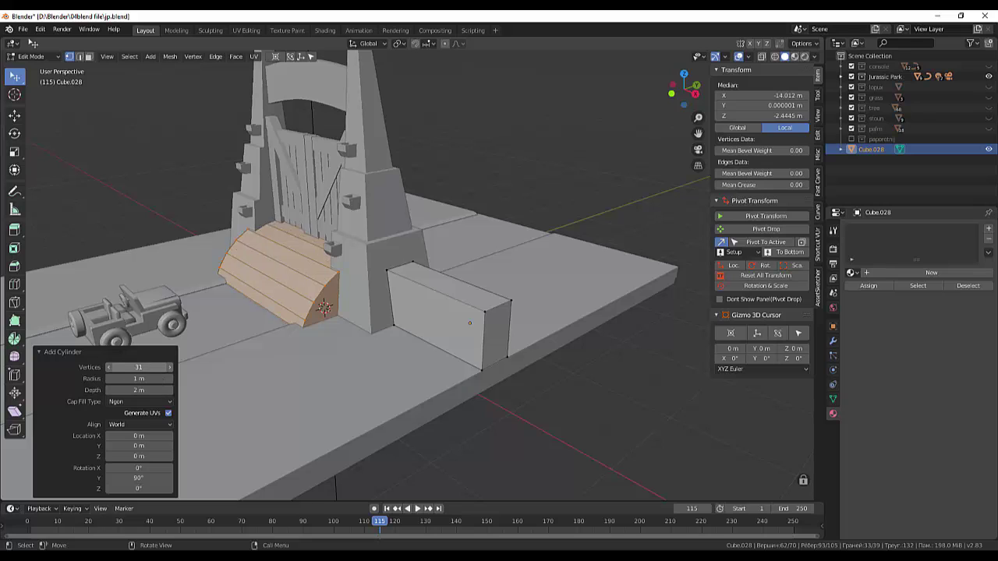
{"action": "left_click_drag", "start_coordinate": [138, 367], "coordinate": [117, 367]}
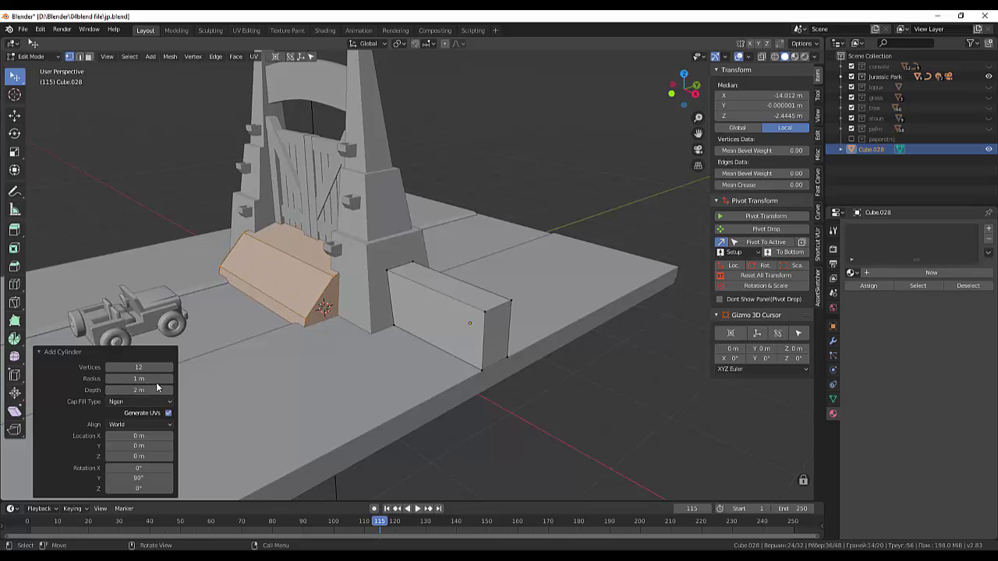
{"action": "left_click_drag", "start_coordinate": [157, 379], "coordinate": [125, 379]}
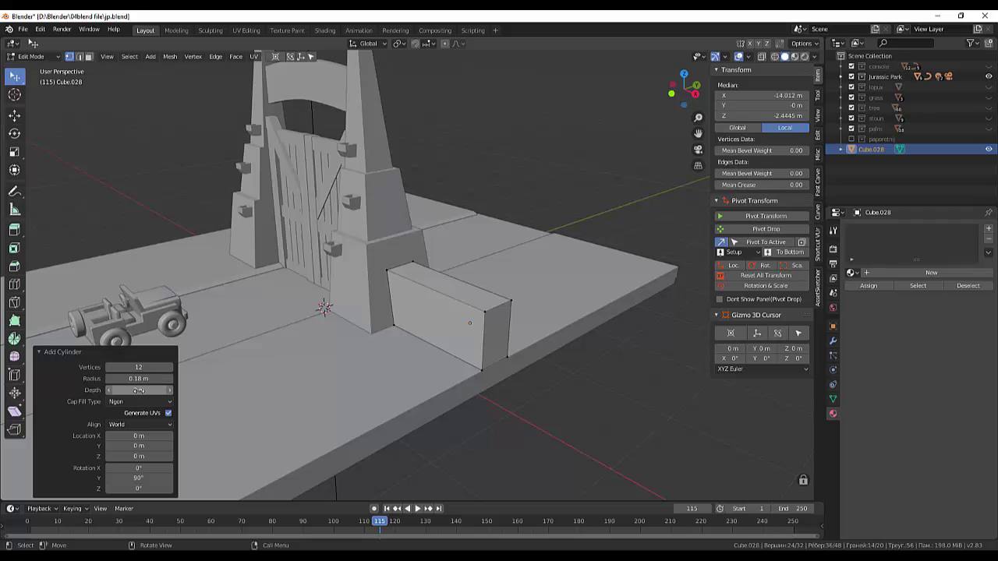
{"action": "mouse_move", "coordinate": [137, 390]}
{"action": "left_mouse_down"}
{"action": "mouse_move", "coordinate": [168, 390]}
{"action": "mouse_move", "coordinate": [124, 390]}
{"action": "left_mouse_up"}
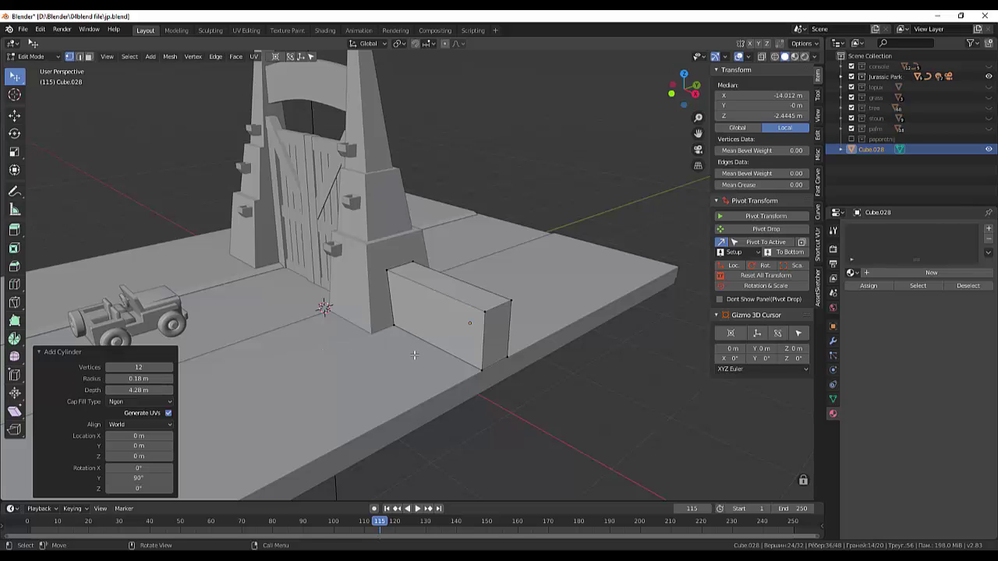
Step: Lift the log 1.52 m along Z and scale it to 0.716
{"action": "key", "text": "g"}
{"action": "key", "text": "z"}
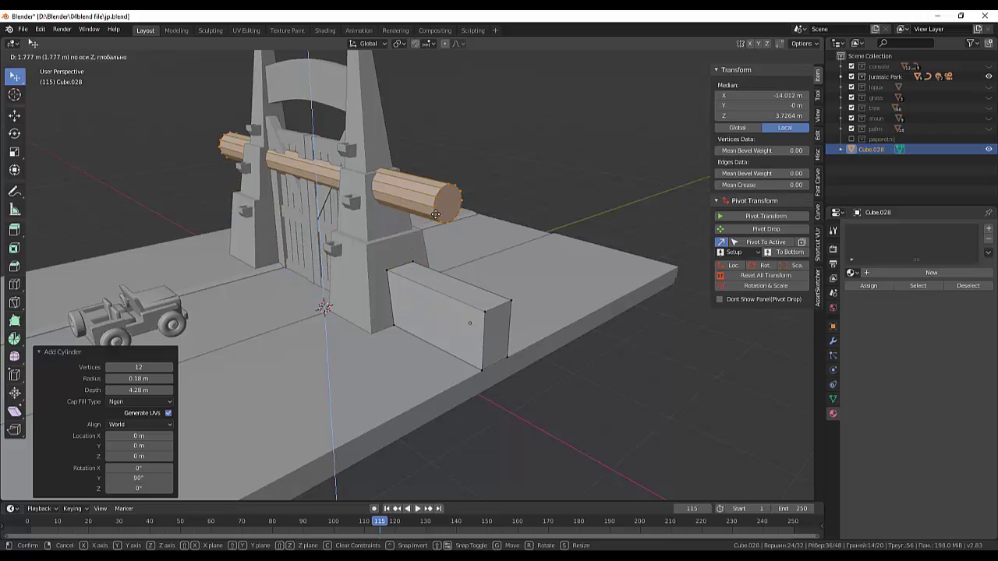
{"action": "left_click", "coordinate": [435, 236]}
{"action": "middle_click_drag", "start_coordinate": [435, 235], "coordinate": [460, 238]}
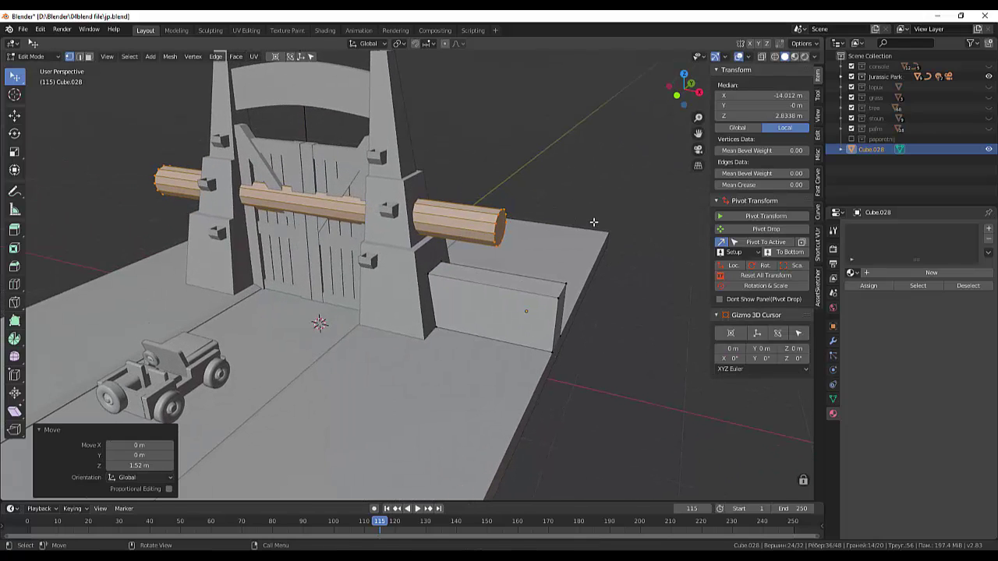
{"action": "key", "text": "s"}
{"action": "key", "text": "Return"}
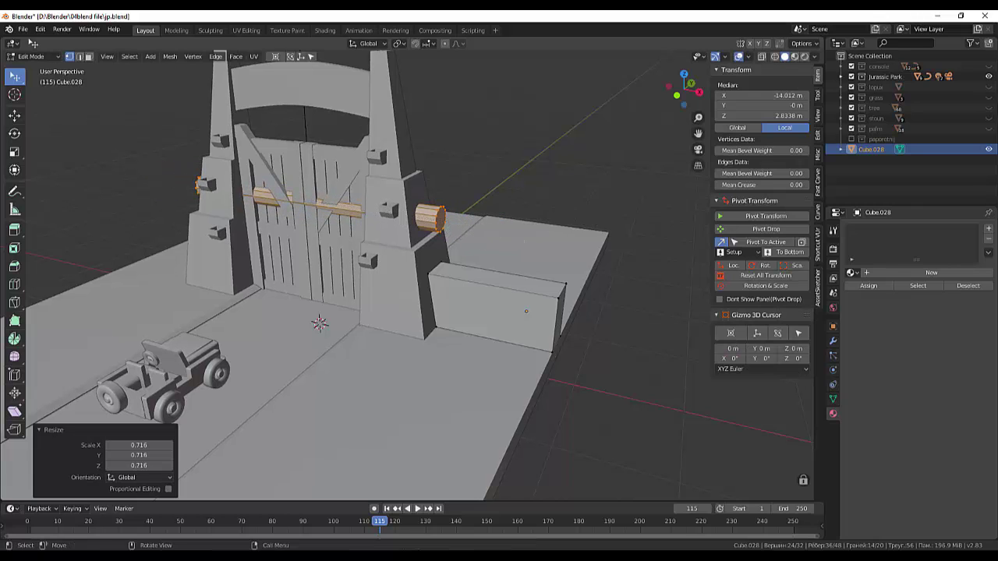
{"action": "key", "text": "KP_3"}
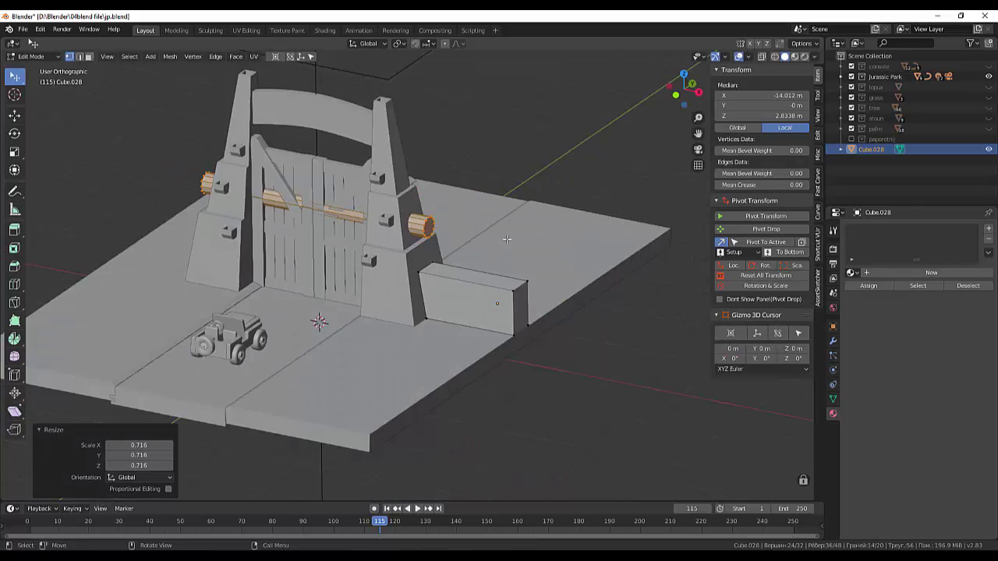
Step: In front view, shift the log 2.98 m along X and shrink it to 0.173
{"action": "key", "text": "KP_1"}
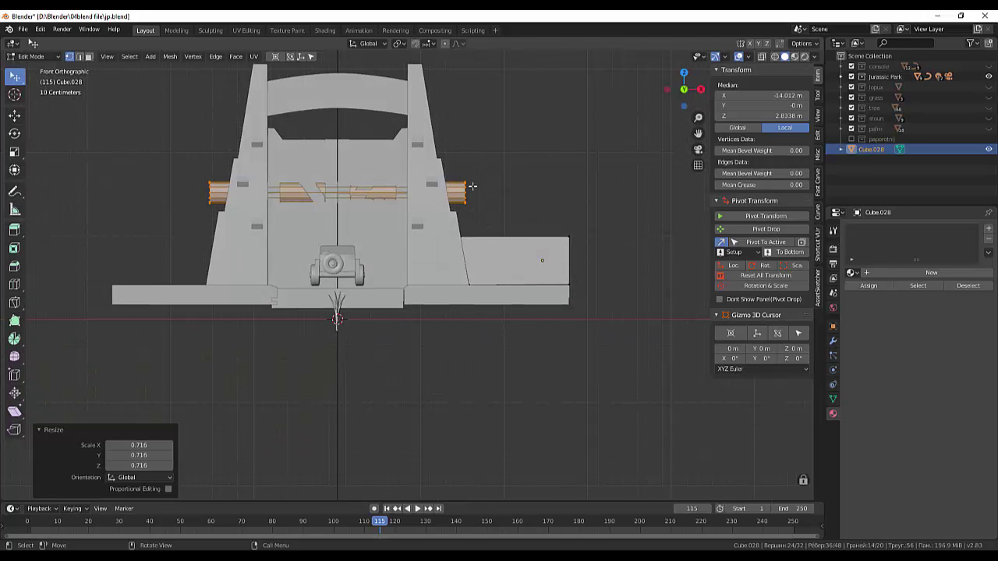
{"action": "key", "text": "g"}
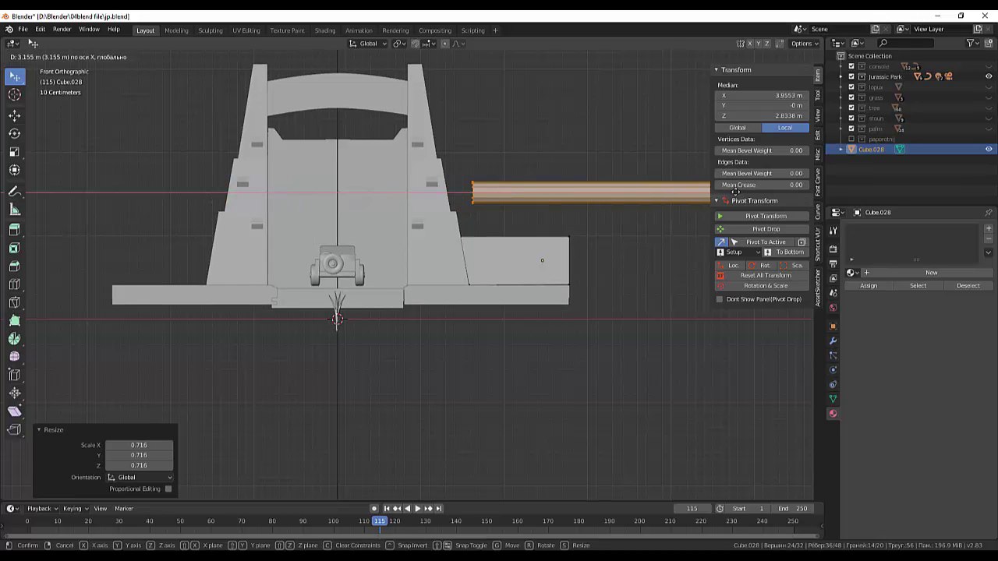
{"action": "left_click", "coordinate": [624, 172]}
{"action": "key", "text": "s"}
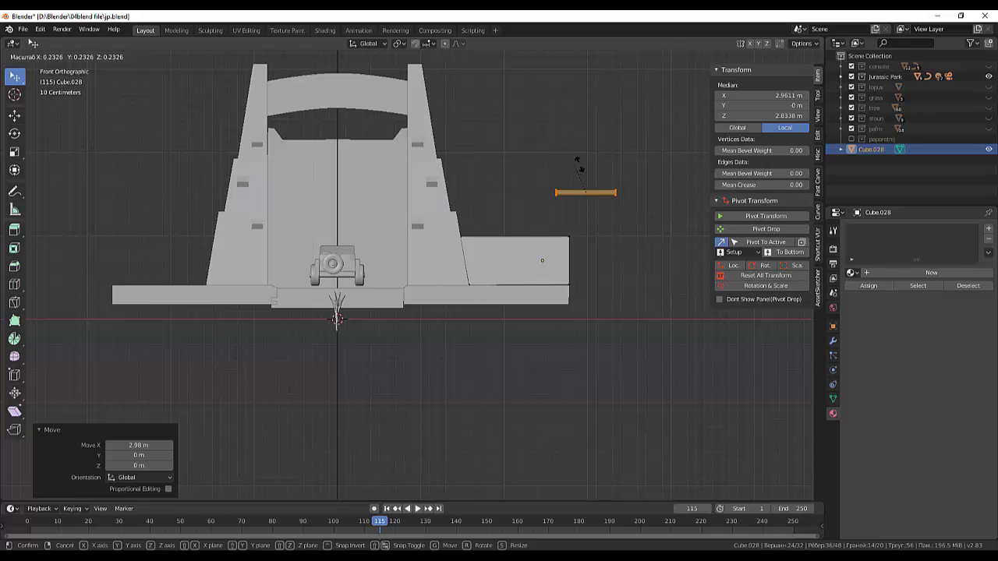
{"action": "left_click", "coordinate": [584, 195]}
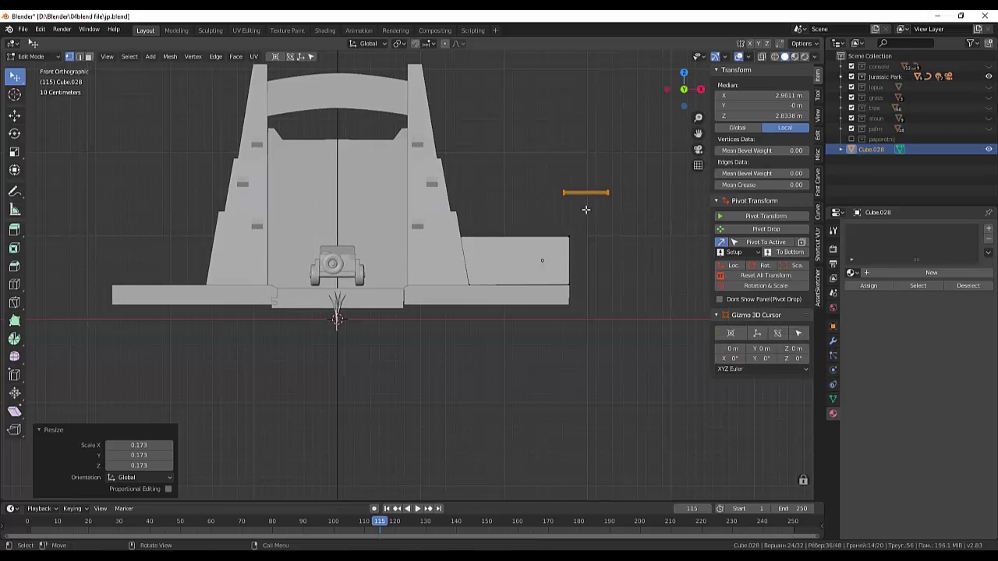
{"action": "scroll", "coordinate": [596, 219], "scroll_direction": "up", "scroll_amount": 3}
{"action": "mouse_move", "coordinate": [612, 228]}
{"action": "middle_mouse_down"}
{"action": "mouse_move", "coordinate": [551, 265]}
{"action": "mouse_move", "coordinate": [609, 245]}
{"action": "middle_mouse_up"}
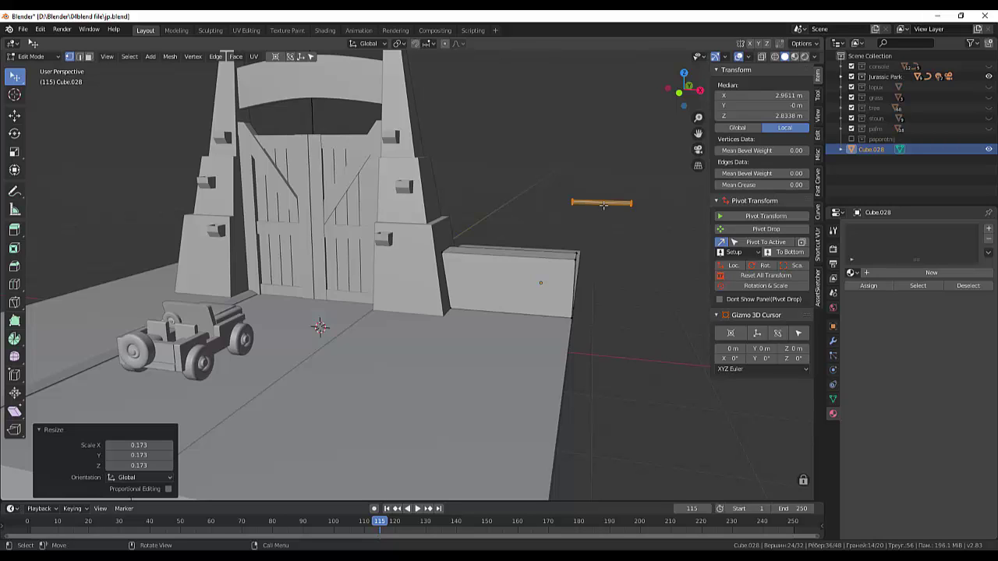
Step: Stretch the long edge beside the gate 7.379 times along X
{"action": "key", "text": "s"}
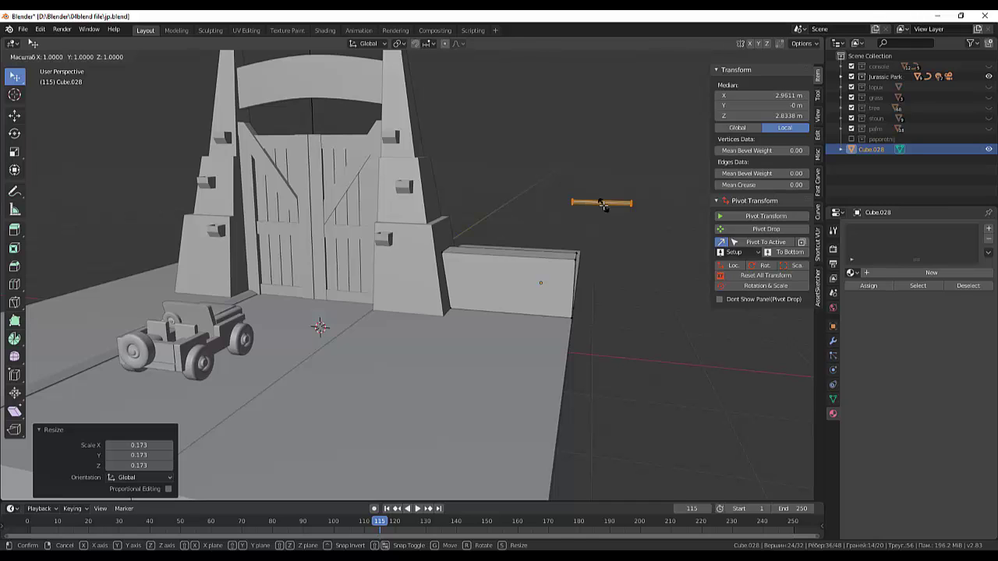
{"action": "key", "text": "x"}
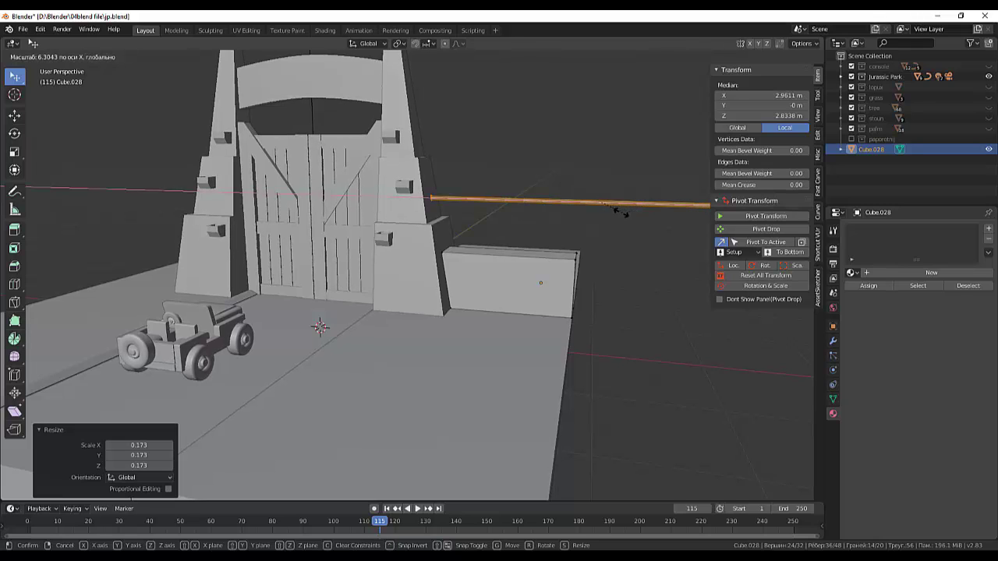
{"action": "left_click", "coordinate": [627, 222]}
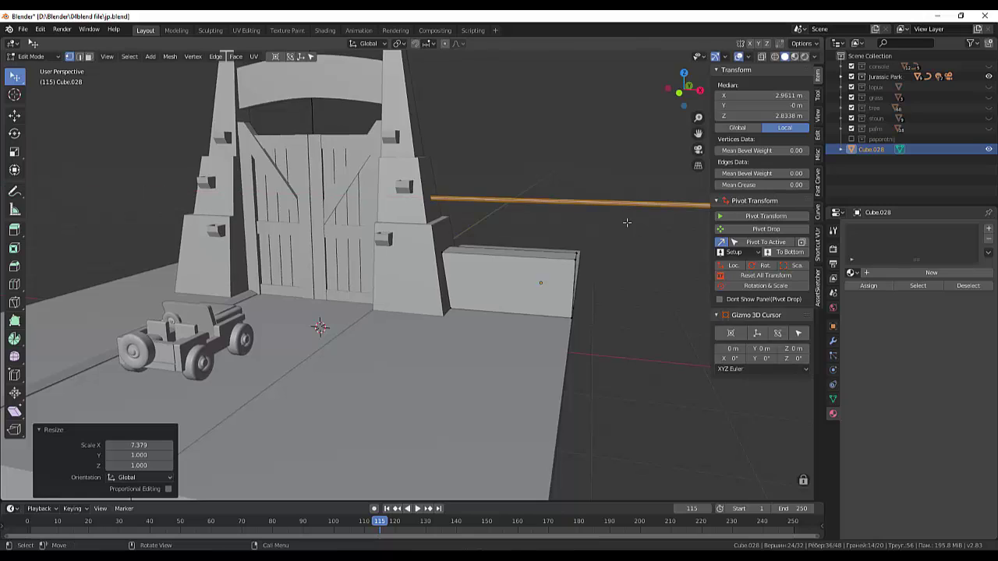
{"action": "scroll", "coordinate": [627, 223], "scroll_direction": "down", "scroll_amount": 5}
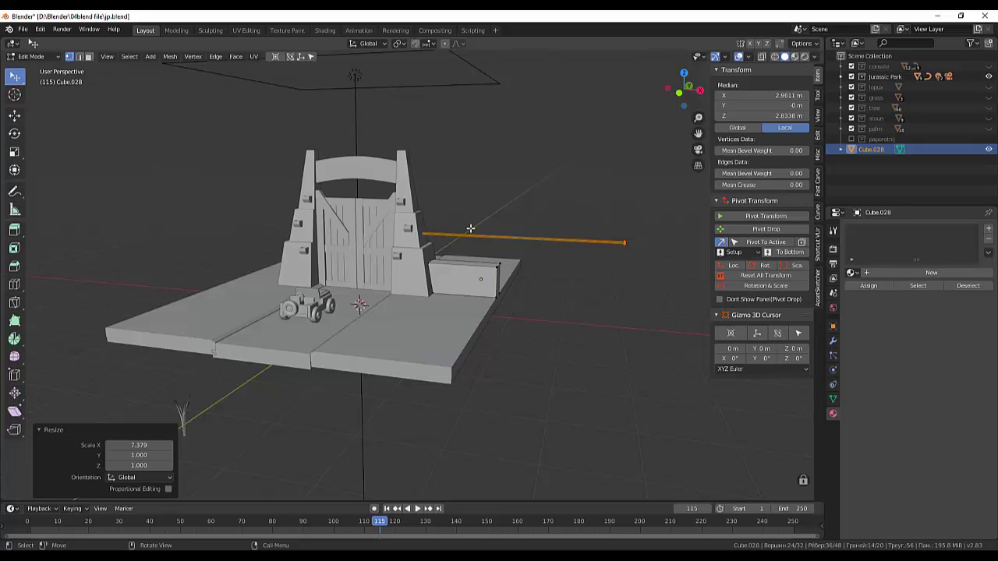
Step: Raise the stretched edge 0.746 m along Z
{"action": "key", "text": "z"}
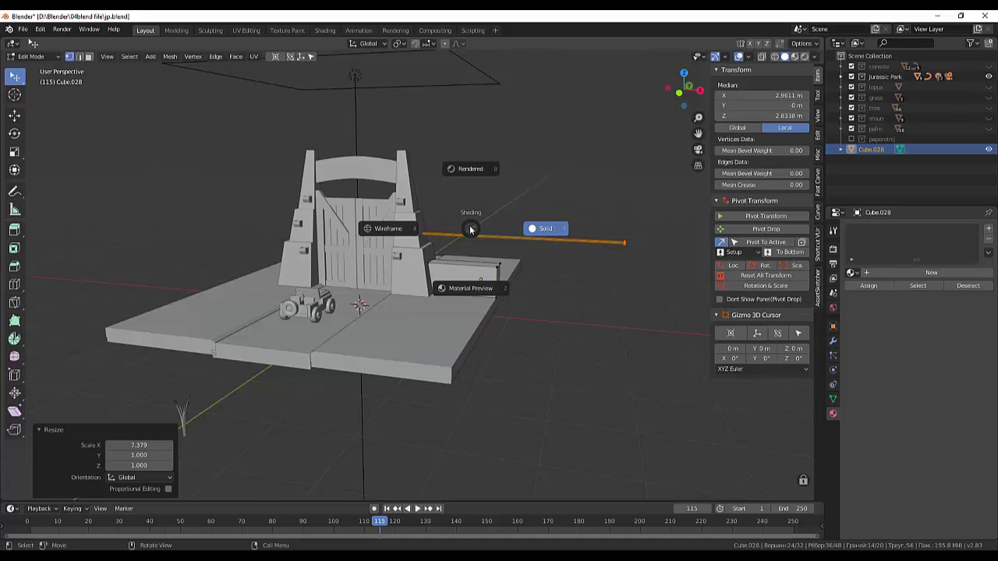
{"action": "key", "text": "g"}
{"action": "key", "text": "z"}
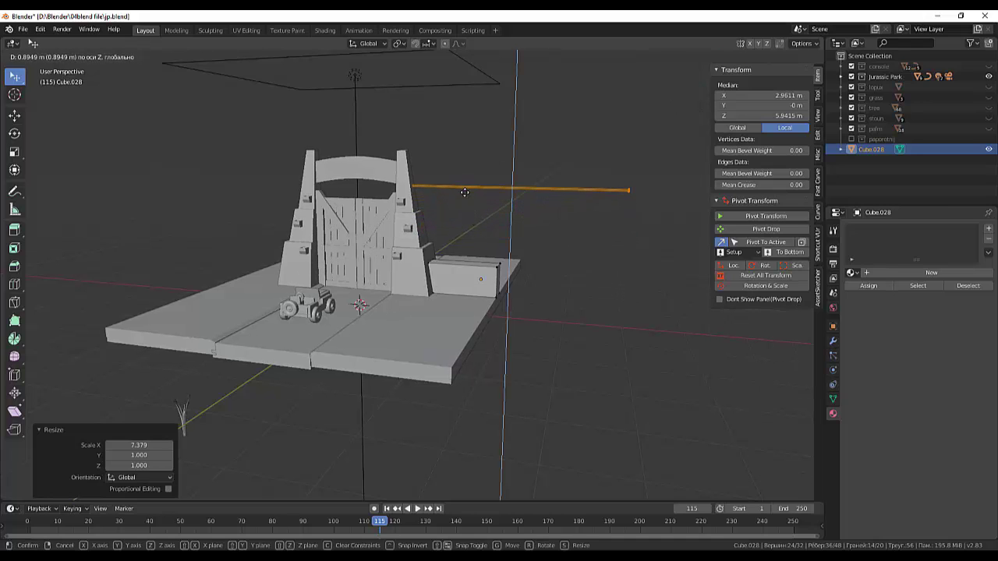
{"action": "left_click", "coordinate": [461, 201]}
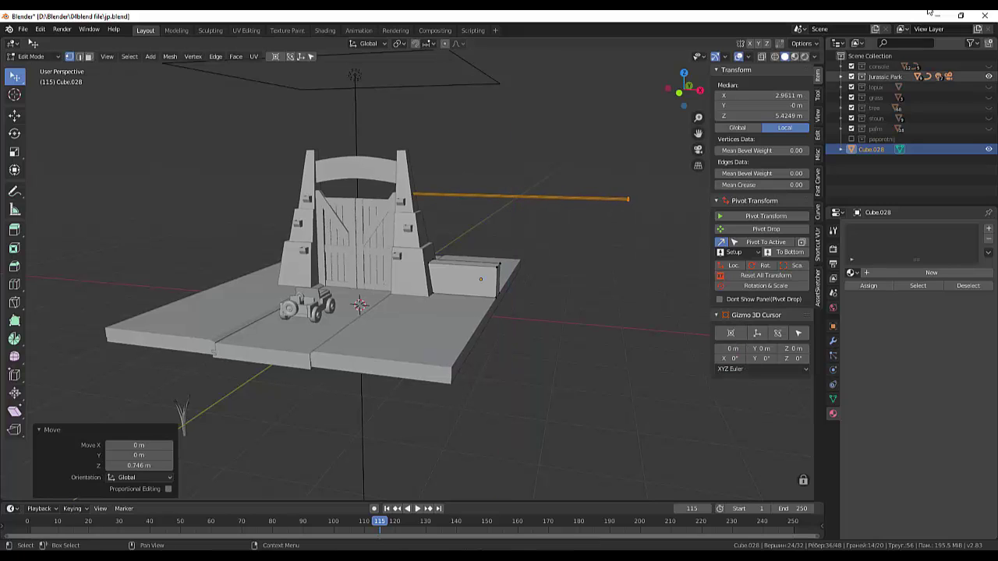
{"action": "left_click", "coordinate": [839, 44]}
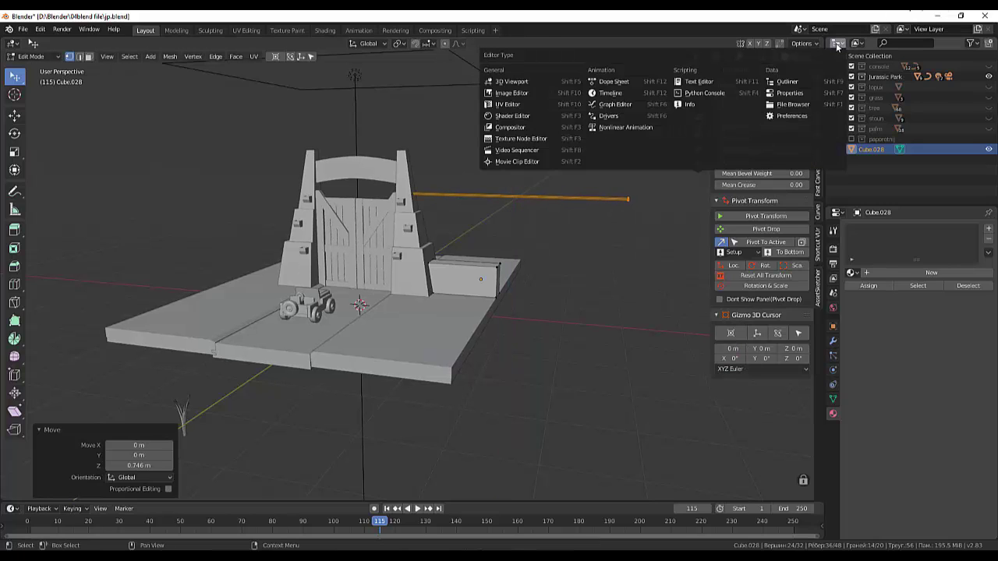
Step: Show the diorama reference render in an Image Editor, panned to the gate and car
{"action": "left_click", "coordinate": [530, 93]}
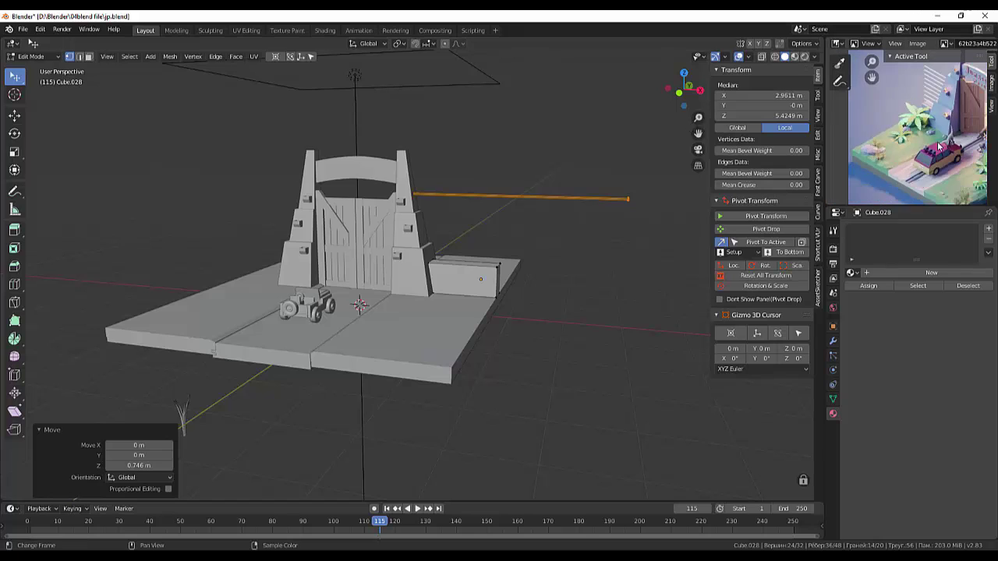
{"action": "middle_click_drag", "start_coordinate": [939, 145], "coordinate": [851, 138]}
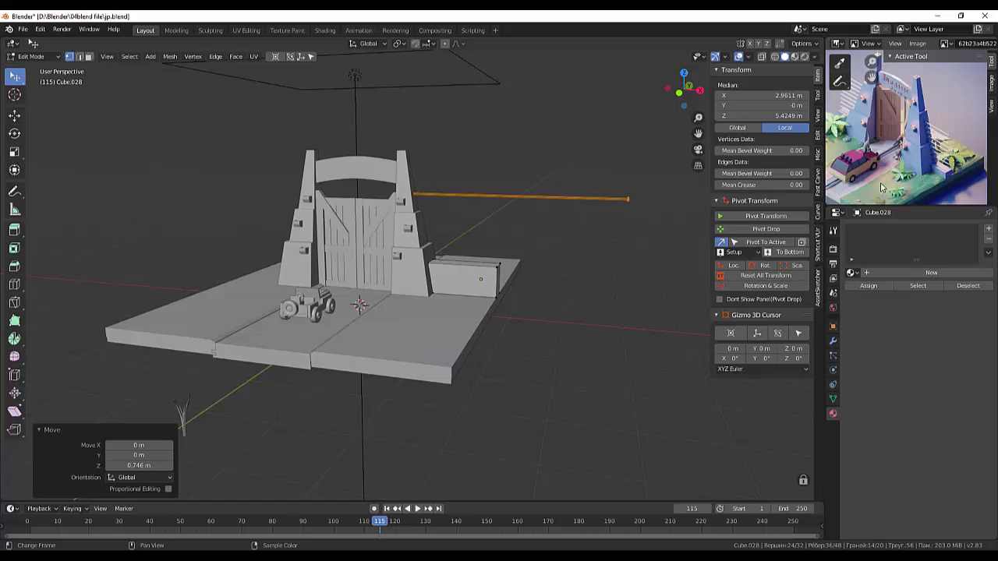
{"action": "left_click", "coordinate": [468, 284]}
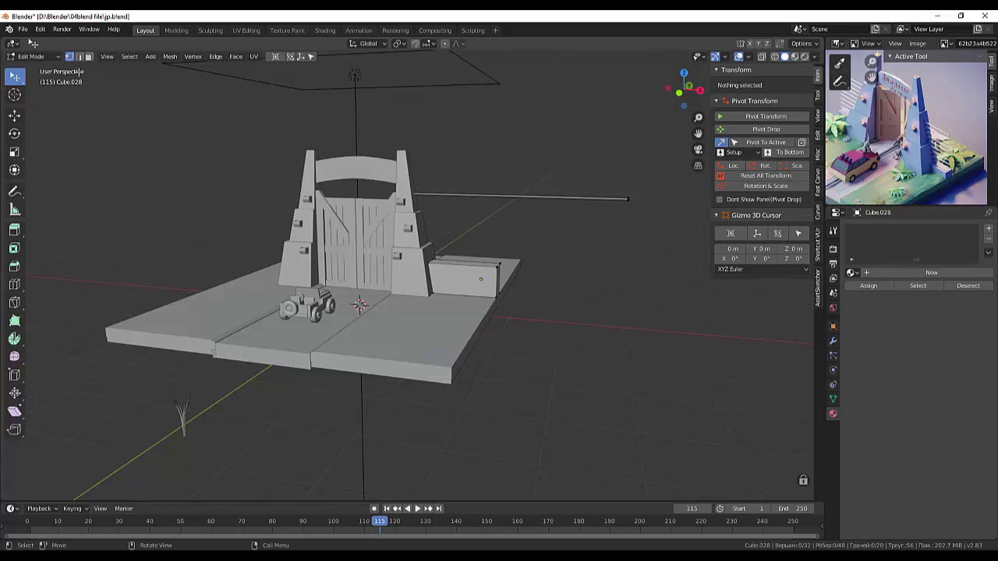
Step: Separate the wall block from Cube.028 into its own object Cube.029, ending in Object Mode
{"action": "left_click", "coordinate": [31, 57]}
{"action": "left_click", "coordinate": [31, 68]}
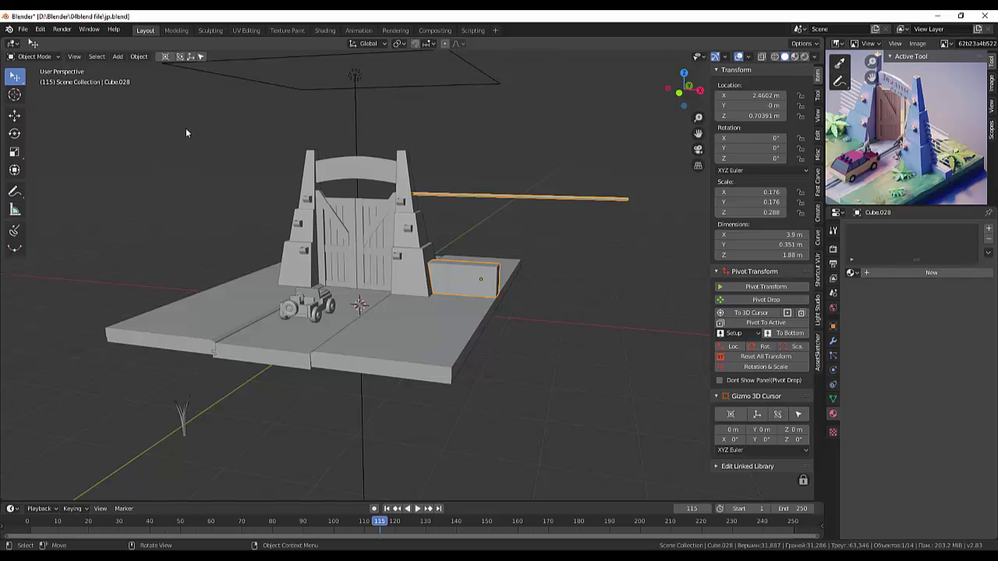
{"action": "left_click", "coordinate": [39, 56]}
{"action": "left_click", "coordinate": [31, 79]}
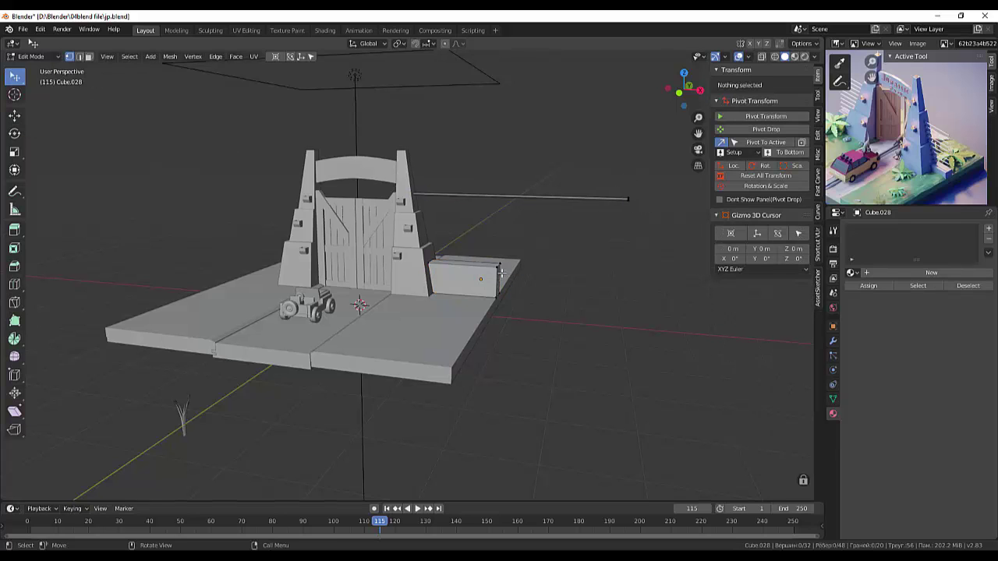
{"action": "key", "text": "l"}
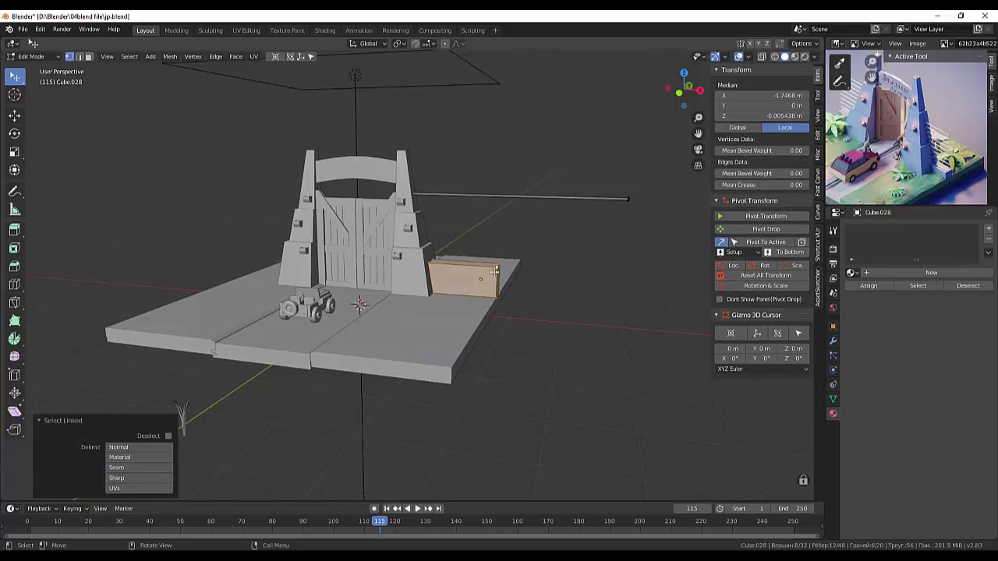
{"action": "right_click", "coordinate": [493, 271]}
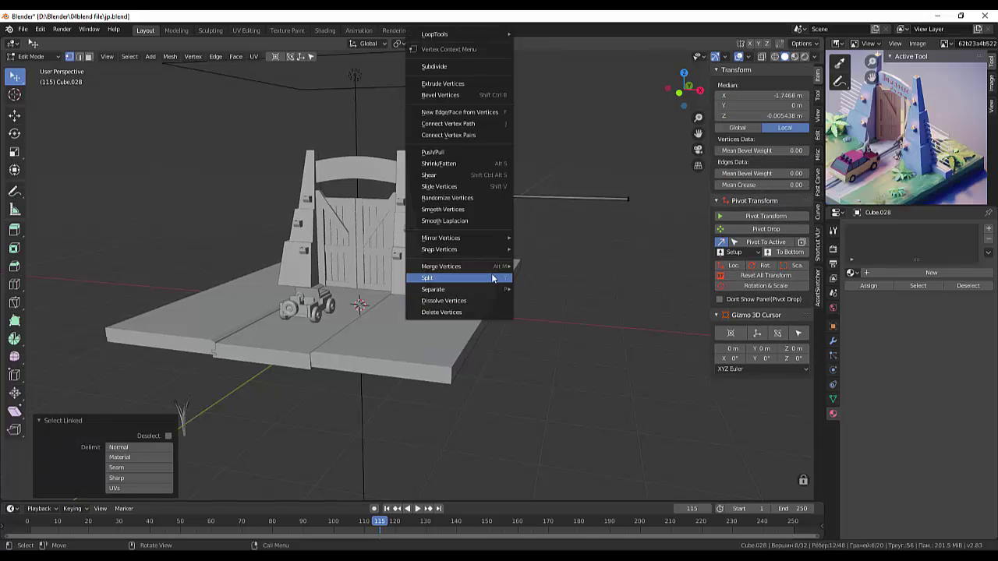
{"action": "key", "text": "p"}
{"action": "left_click", "coordinate": [623, 272]}
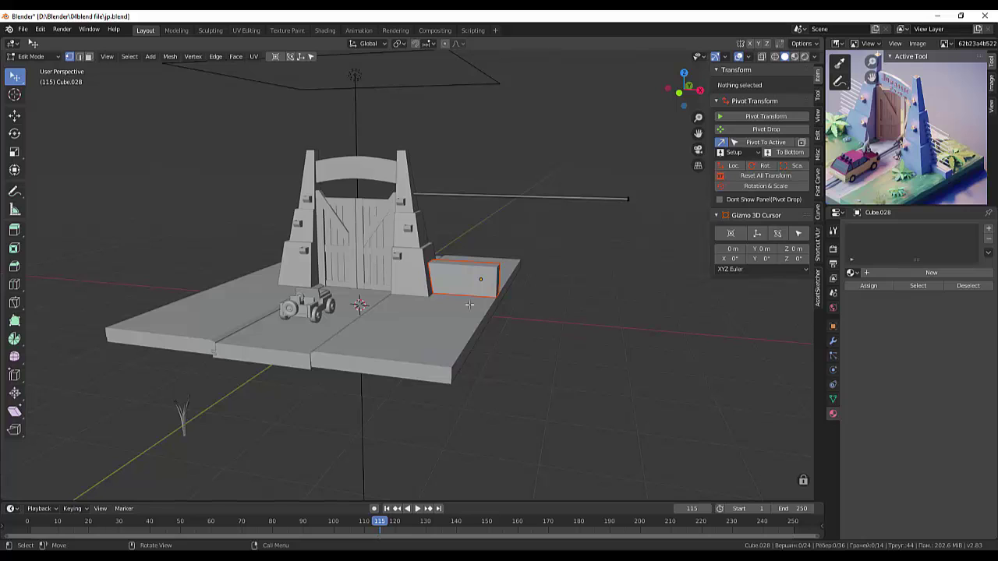
{"action": "left_click", "coordinate": [31, 56]}
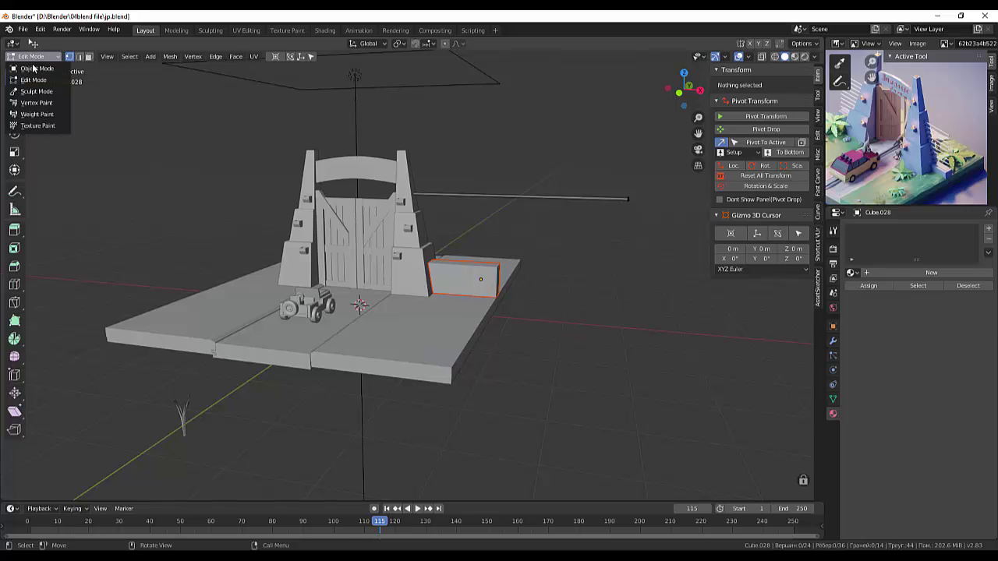
{"action": "left_click", "coordinate": [34, 70]}
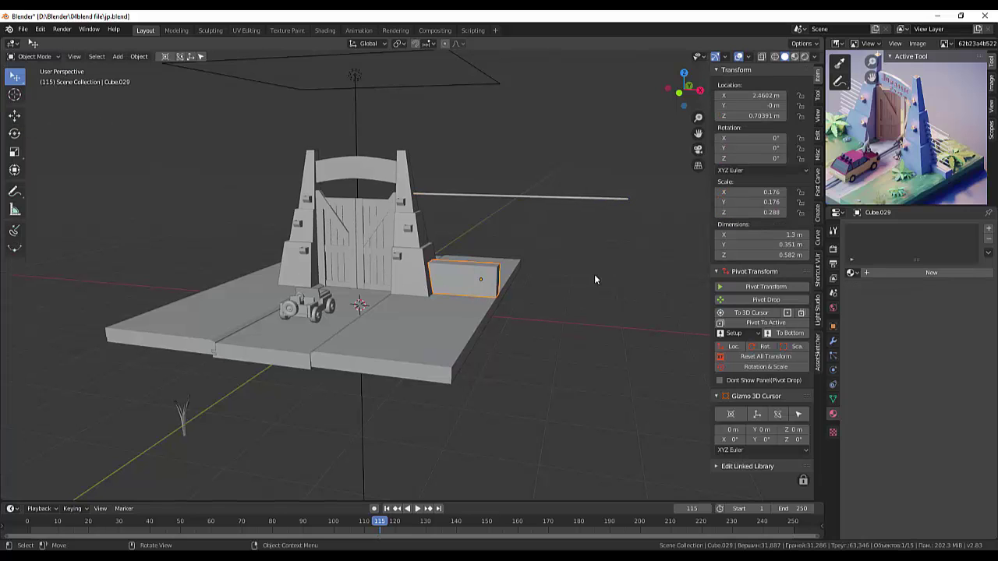
Step: Scale Cube.029 down to 0.697 of its size
{"action": "key", "text": "s"}
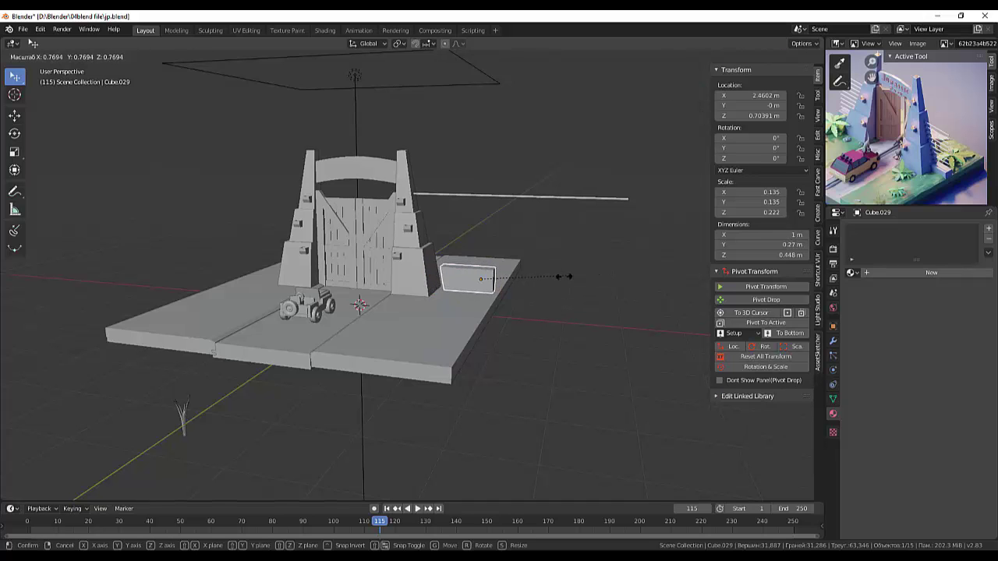
{"action": "left_click", "coordinate": [562, 277]}
{"action": "mouse_move", "coordinate": [510, 287]}
{"action": "middle_mouse_down"}
{"action": "mouse_move", "coordinate": [471, 321]}
{"action": "mouse_move", "coordinate": [491, 335]}
{"action": "middle_mouse_up"}
Step: Move Cube.029 0.319 m along X toward the gate pillar, to X 2.1407 m
{"action": "key", "text": "g"}
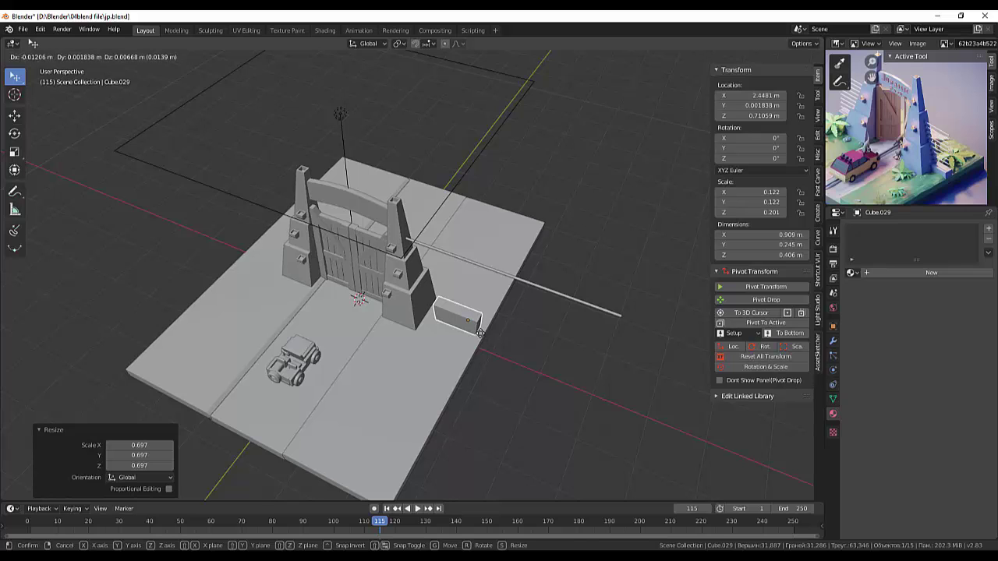
{"action": "key", "text": "x"}
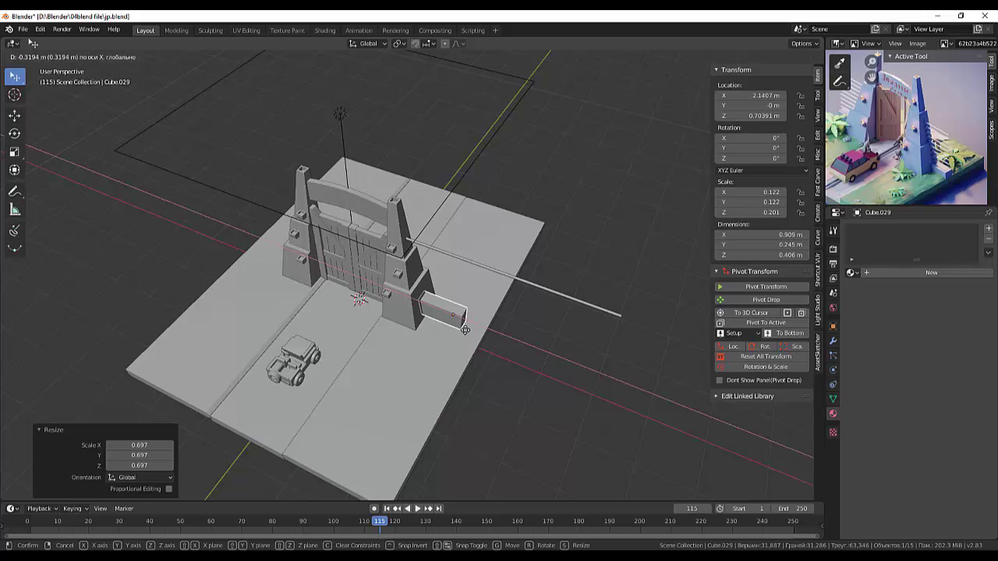
{"action": "left_click", "coordinate": [465, 330]}
{"action": "mouse_move", "coordinate": [475, 313]}
{"action": "middle_mouse_down"}
{"action": "mouse_move", "coordinate": [477, 280]}
{"action": "mouse_move", "coordinate": [490, 266]}
{"action": "mouse_move", "coordinate": [485, 274]}
{"action": "middle_mouse_up"}
Step: In front view, lower the small block 0.106 m onto the base, to Z 0.59792 m
{"action": "key", "text": "KP_3"}
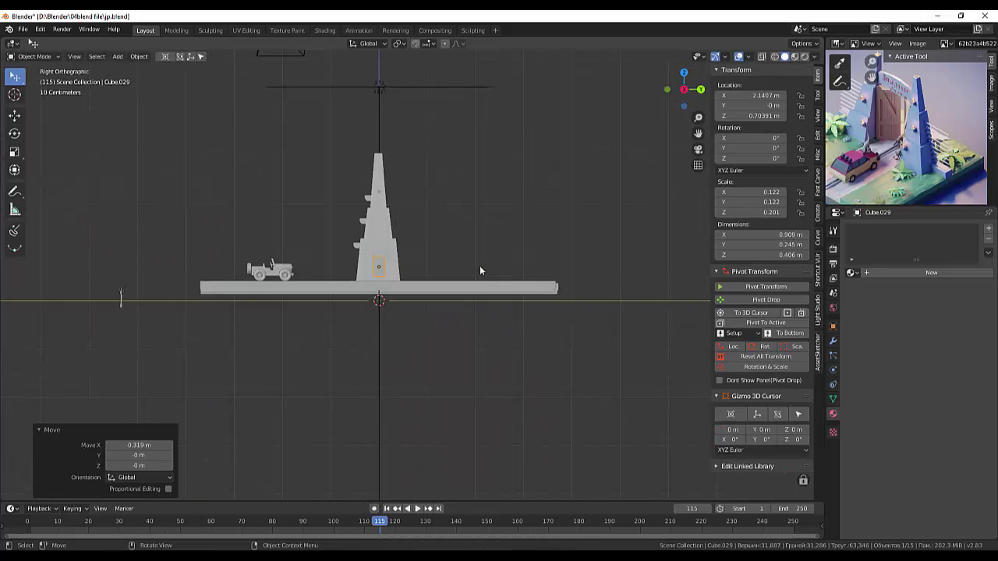
{"action": "key", "text": "KP_1"}
{"action": "scroll", "coordinate": [485, 272], "scroll_direction": "up", "scroll_amount": 2}
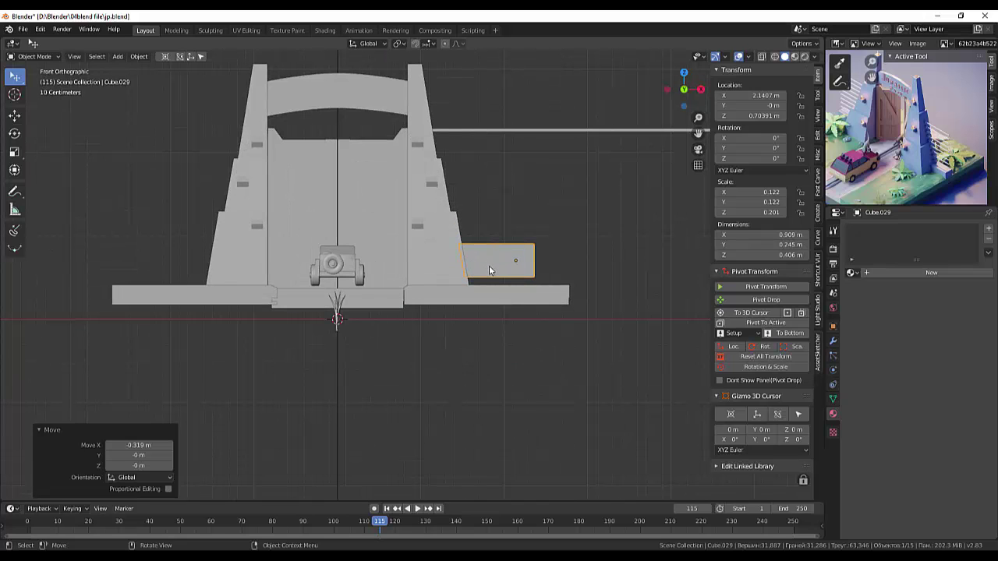
{"action": "key", "text": "g"}
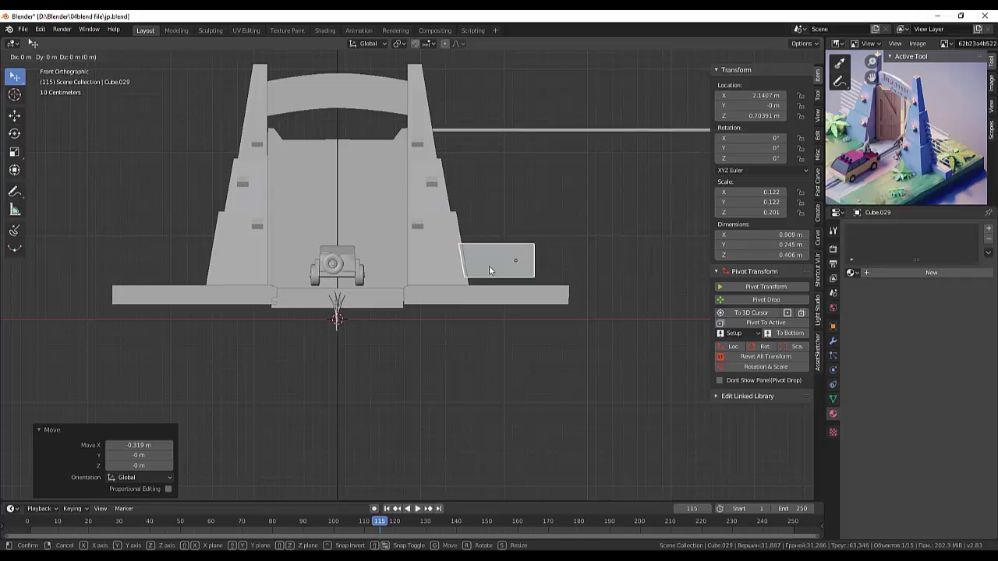
{"action": "key", "text": "z"}
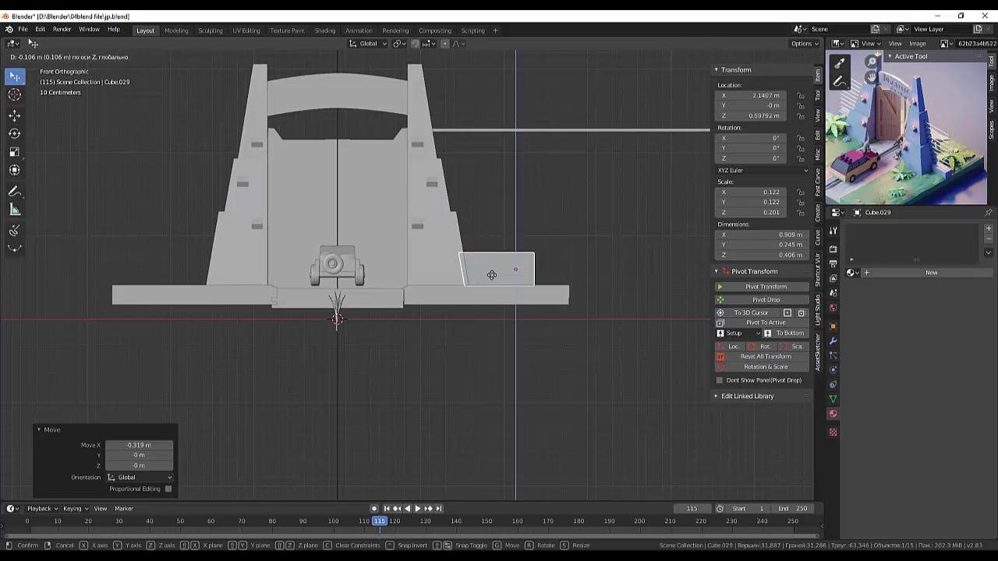
{"action": "left_click", "coordinate": [491, 274]}
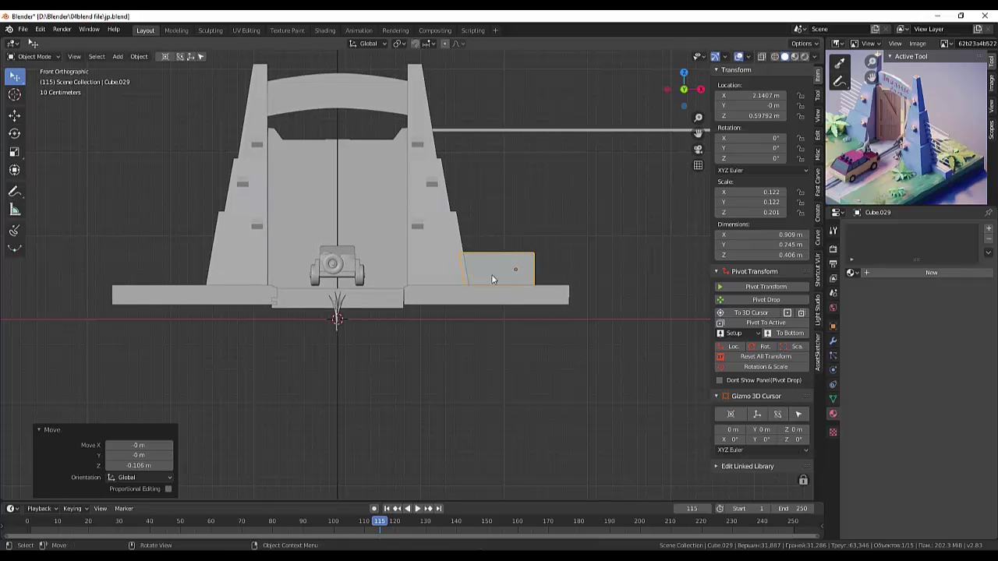
Step: Undo an accidental delete and nudge the block 0.0561 m along X to 2.1968 m
{"action": "key", "text": "x"}
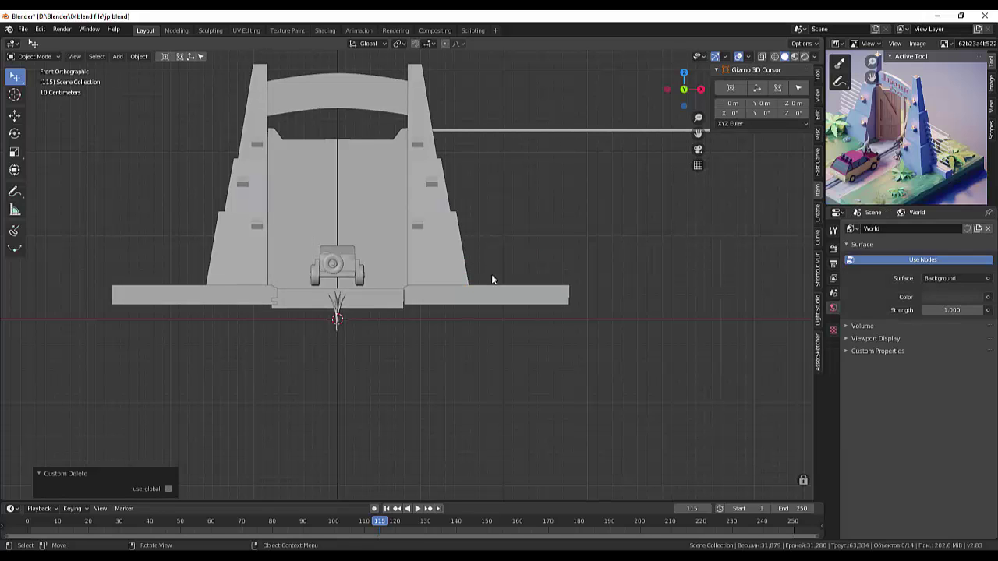
{"action": "key", "text": "ctrl+z"}
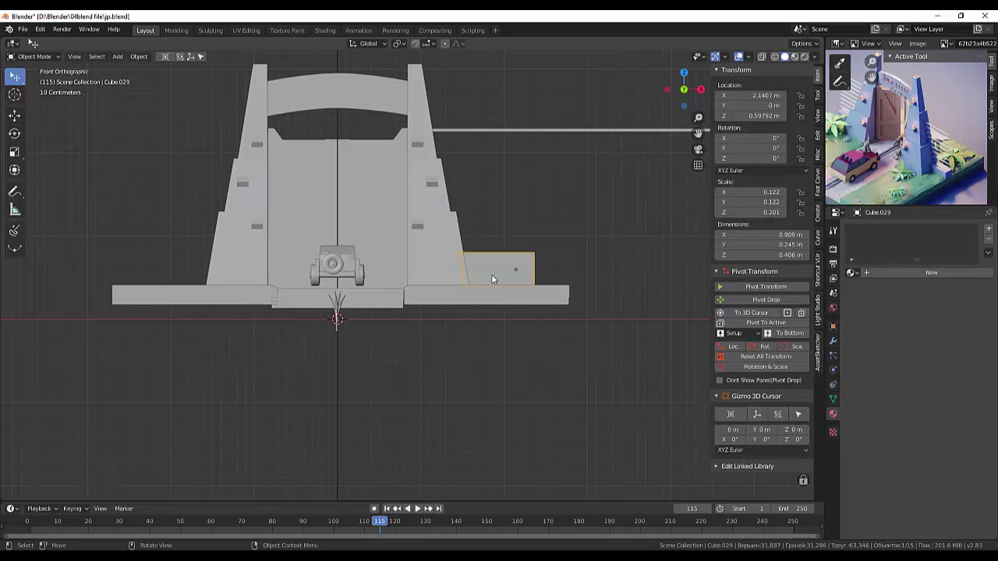
{"action": "key", "text": "g"}
{"action": "key", "text": "x"}
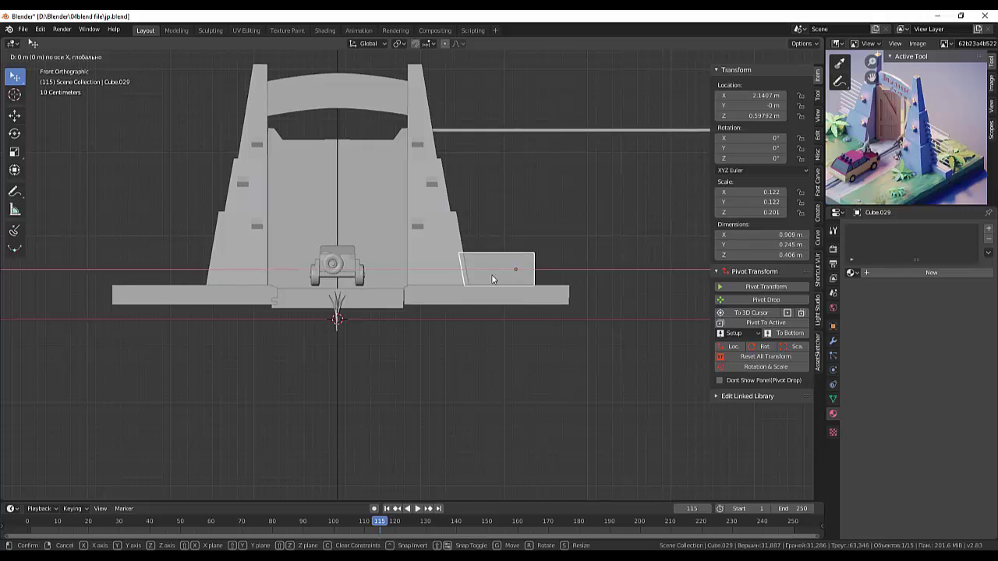
{"action": "left_click", "coordinate": [511, 279]}
Step: Scale Cube.029 along Y to 0.152, making the block 0.304 m deep
{"action": "mouse_move", "coordinate": [512, 279]}
{"action": "middle_mouse_down"}
{"action": "mouse_move", "coordinate": [552, 299]}
{"action": "mouse_move", "coordinate": [516, 318]}
{"action": "mouse_move", "coordinate": [427, 326]}
{"action": "middle_mouse_up"}
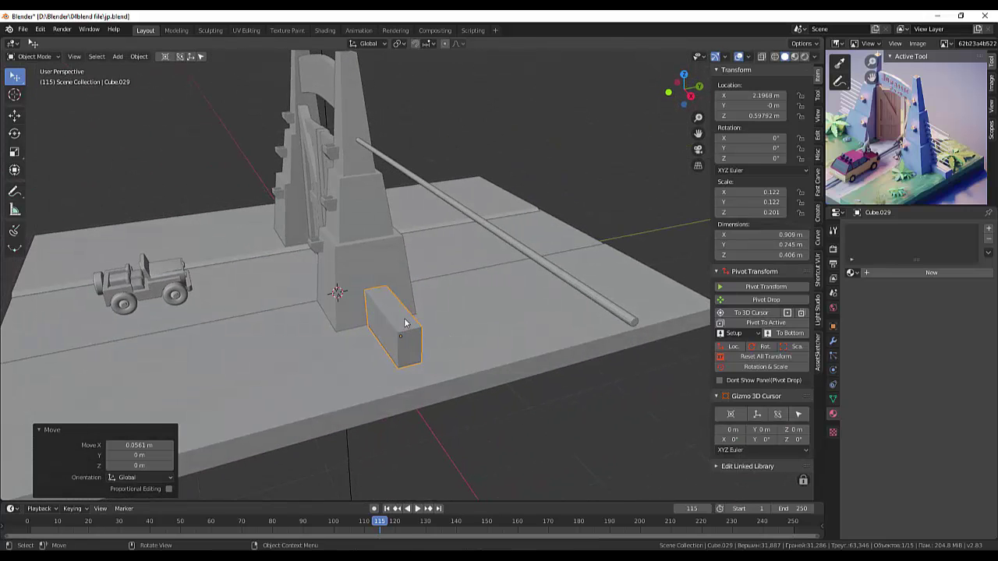
{"action": "left_click", "coordinate": [404, 322]}
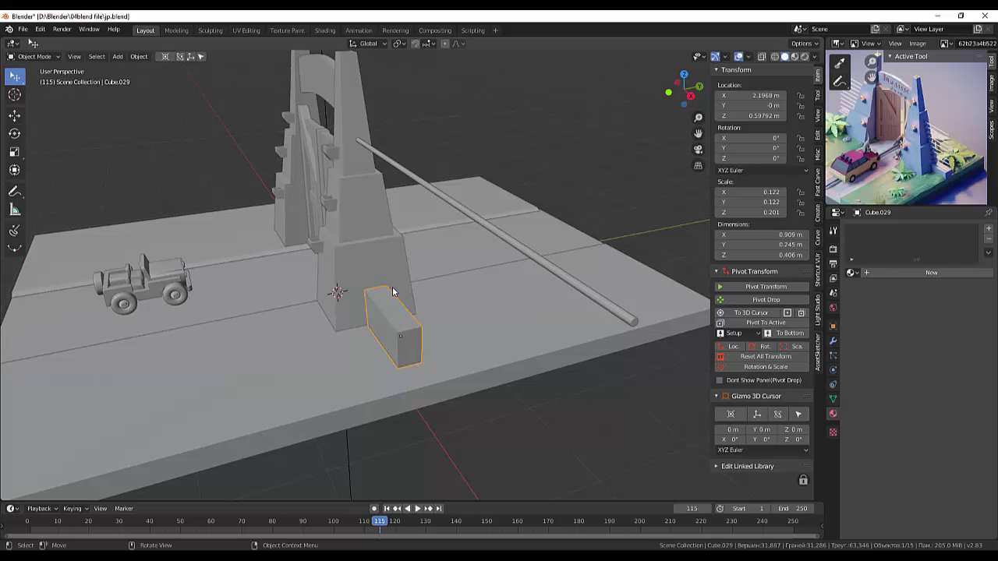
{"action": "key", "text": "s"}
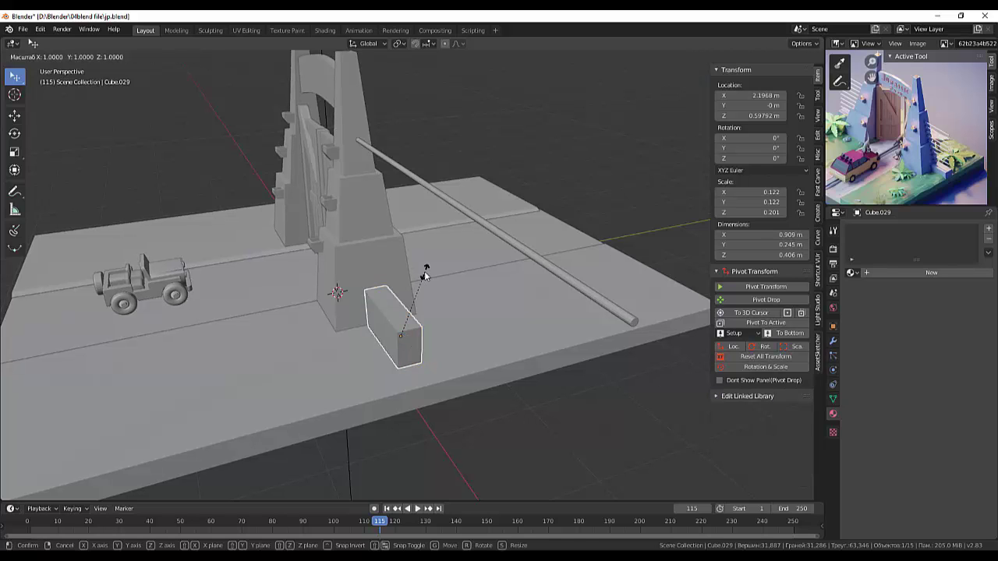
{"action": "key", "text": "y"}
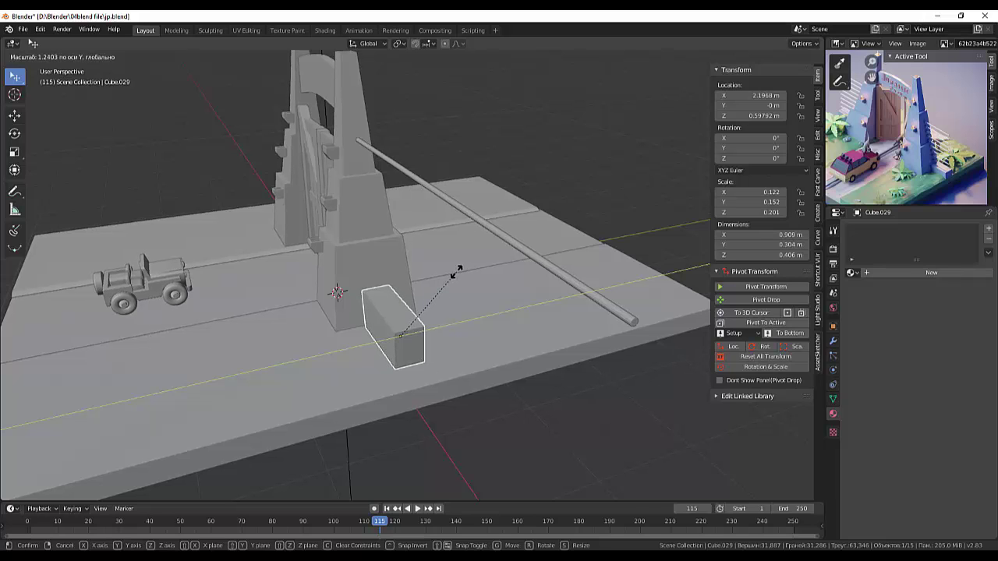
{"action": "left_click", "coordinate": [457, 270]}
{"action": "left_click", "coordinate": [413, 351]}
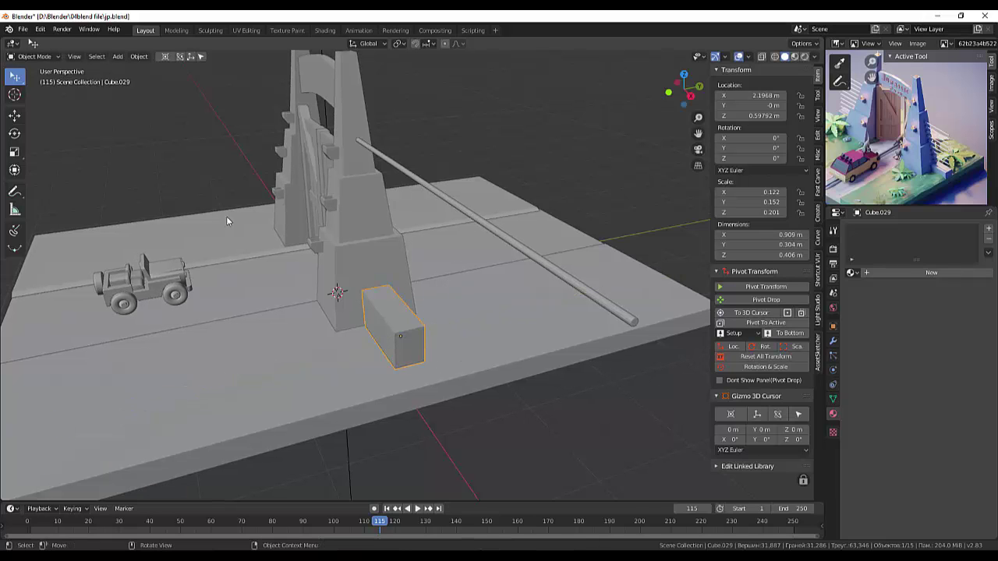
{"action": "left_click", "coordinate": [49, 58]}
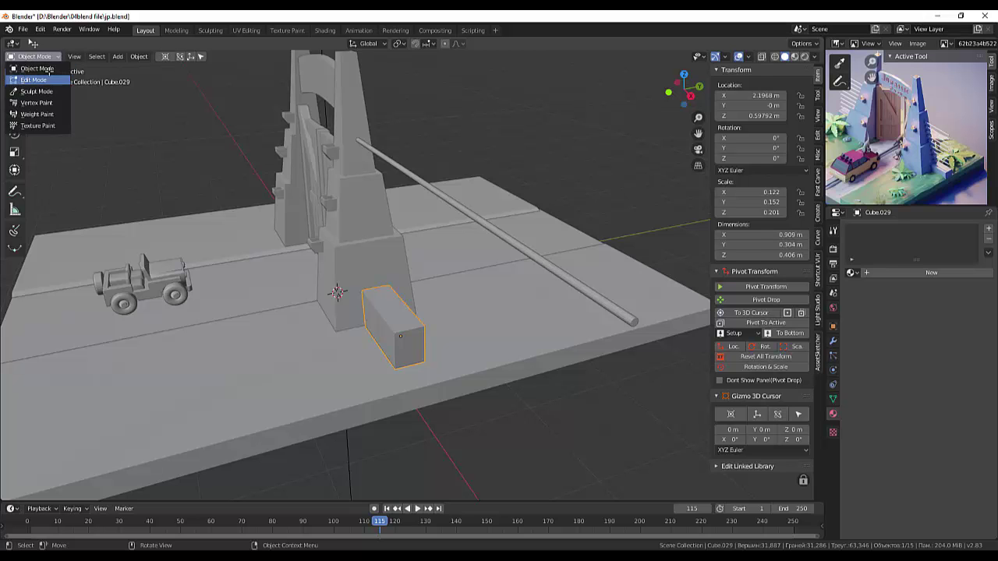
Step: In face select mode, push Cube.029's end face 0.343 m along X to the base's edge
{"action": "left_click", "coordinate": [31, 77]}
{"action": "left_click", "coordinate": [90, 57]}
{"action": "left_click", "coordinate": [416, 348]}
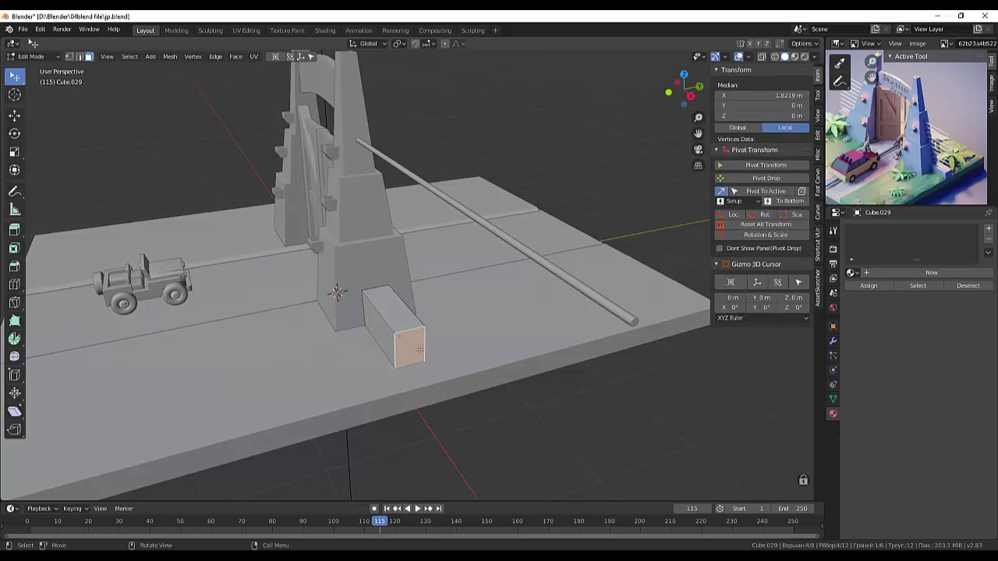
{"action": "middle_click_drag", "start_coordinate": [510, 381], "coordinate": [569, 335]}
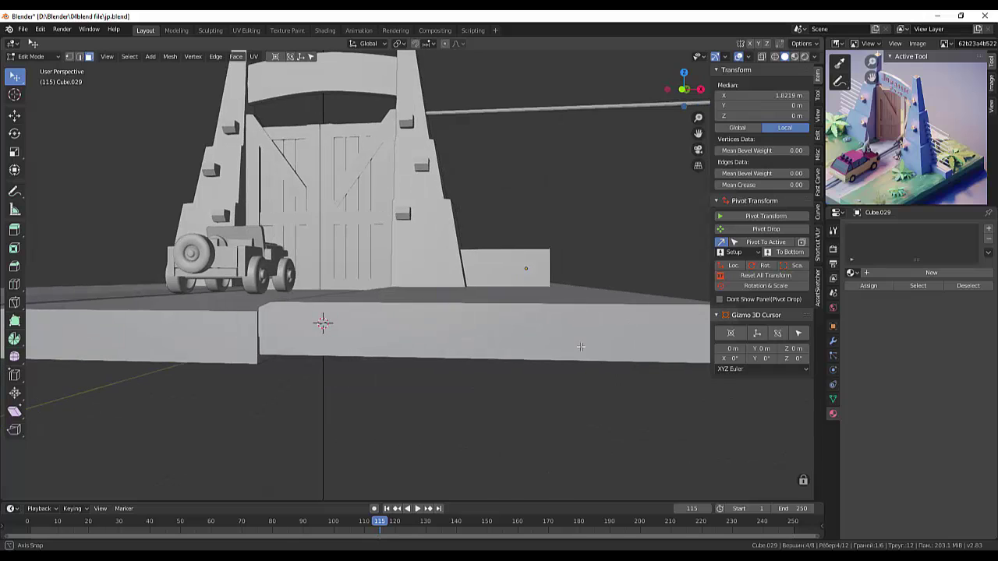
{"action": "key", "text": "KP_3"}
{"action": "key", "text": "KP_1"}
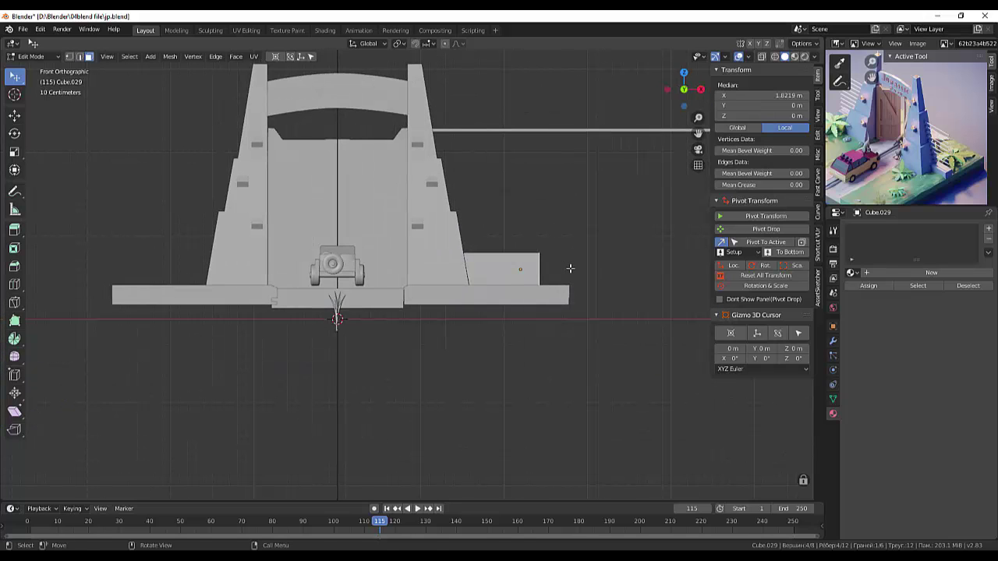
{"action": "key", "text": "g"}
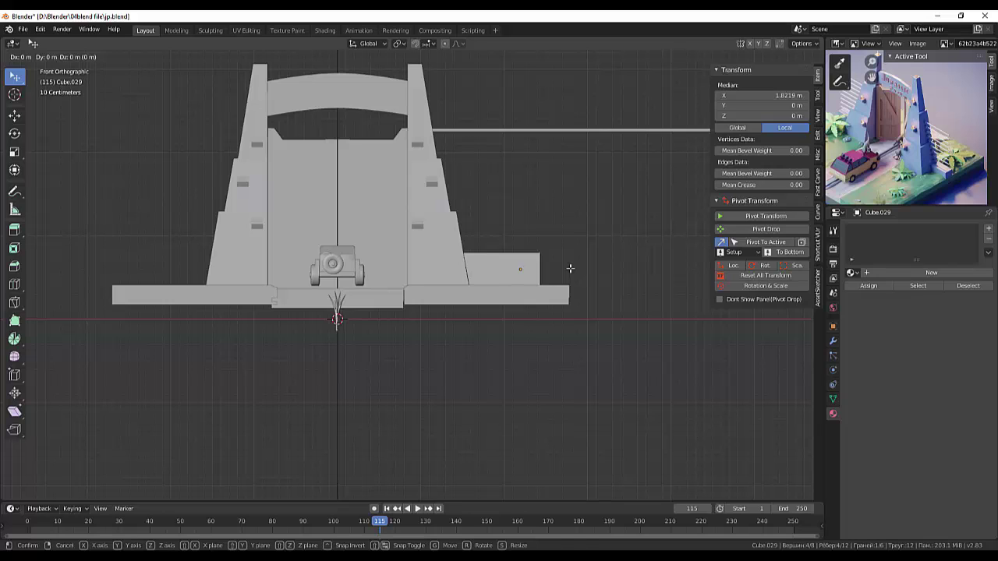
{"action": "key", "text": "x"}
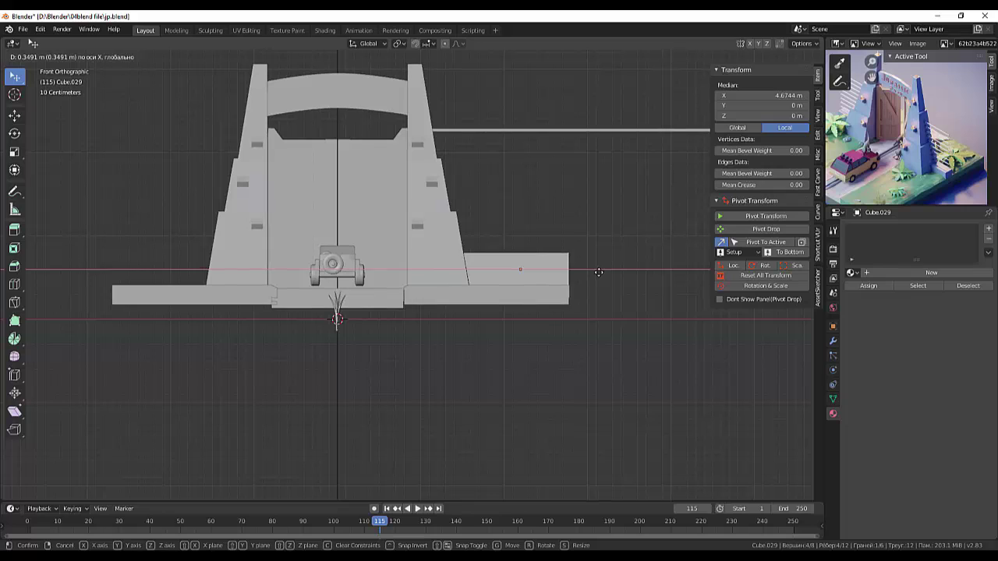
{"action": "left_click", "coordinate": [597, 272]}
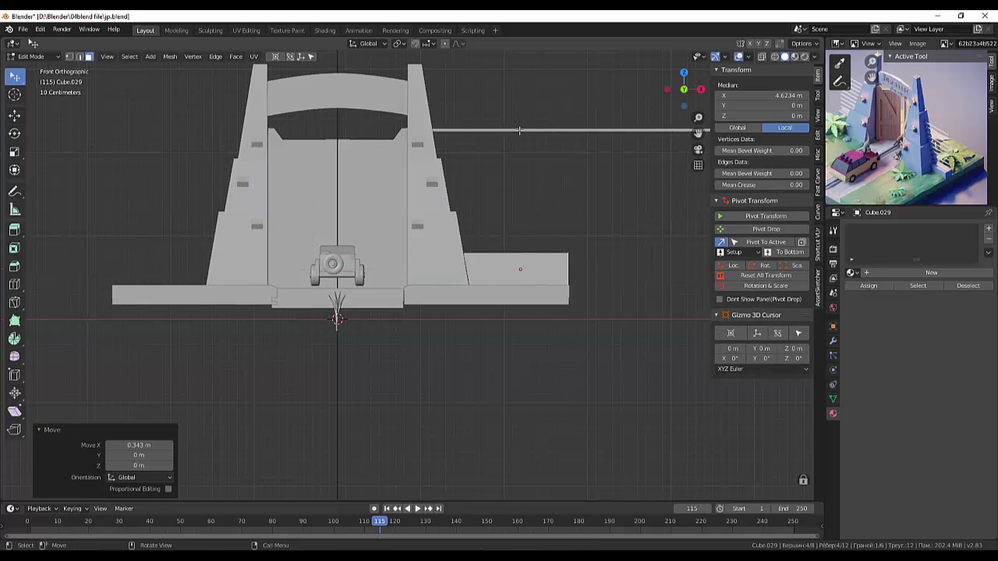
{"action": "left_click", "coordinate": [51, 57]}
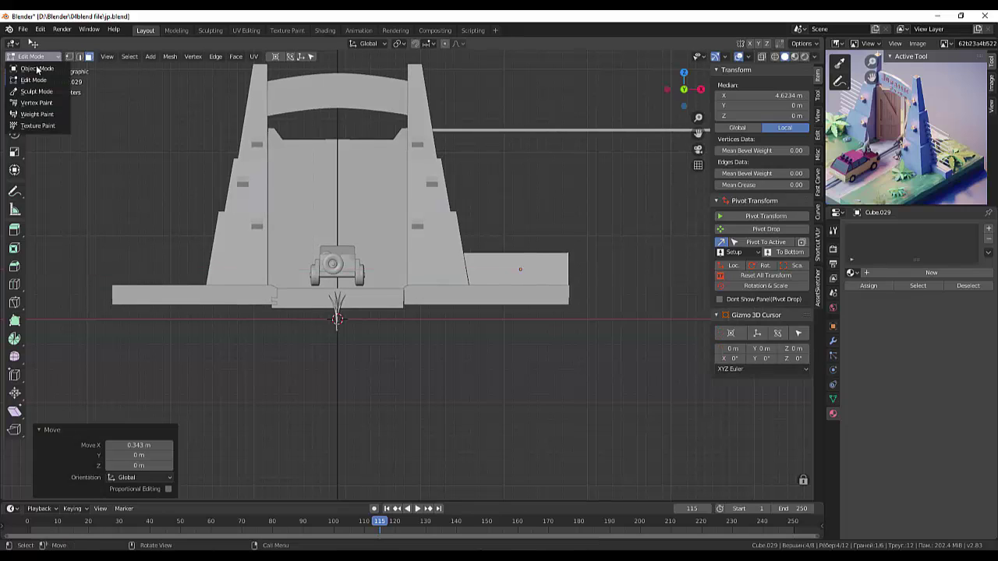
Step: Back in Object Mode, raise the Cube.028 rod 0.00623 m along Z to 0.71014 m
{"action": "left_click", "coordinate": [39, 68]}
{"action": "left_click", "coordinate": [470, 130]}
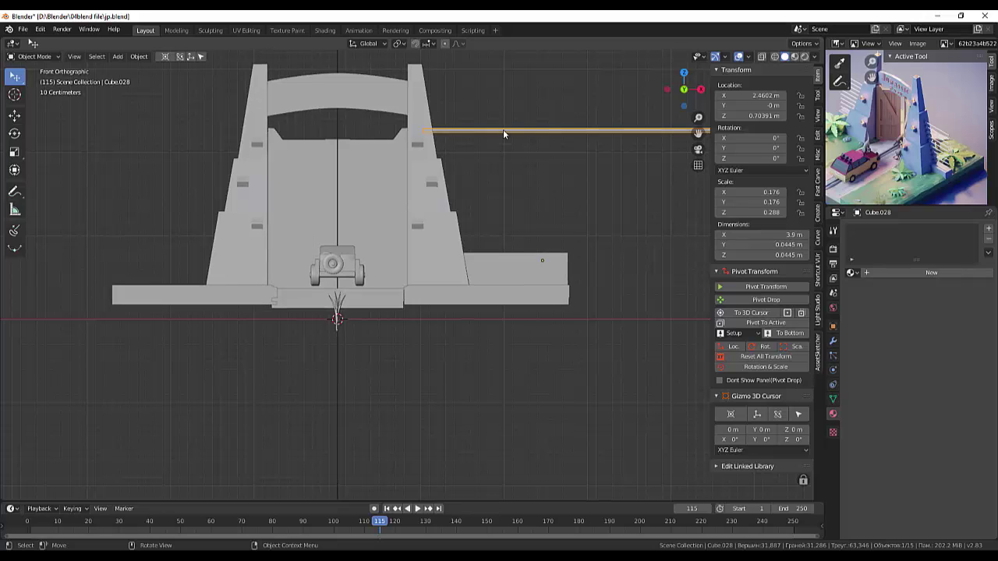
{"action": "key", "text": "g"}
{"action": "key", "text": "z"}
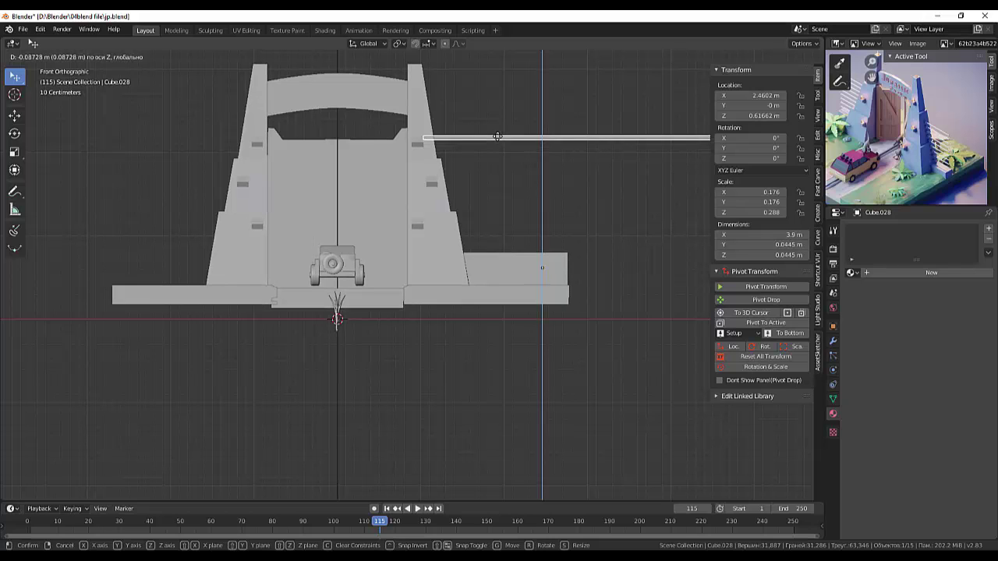
{"action": "left_click", "coordinate": [497, 129]}
Step: Shorten the rod to 0.55 length along X and shift it 0.636 m left
{"action": "scroll", "coordinate": [539, 158], "scroll_direction": "down", "scroll_amount": 1}
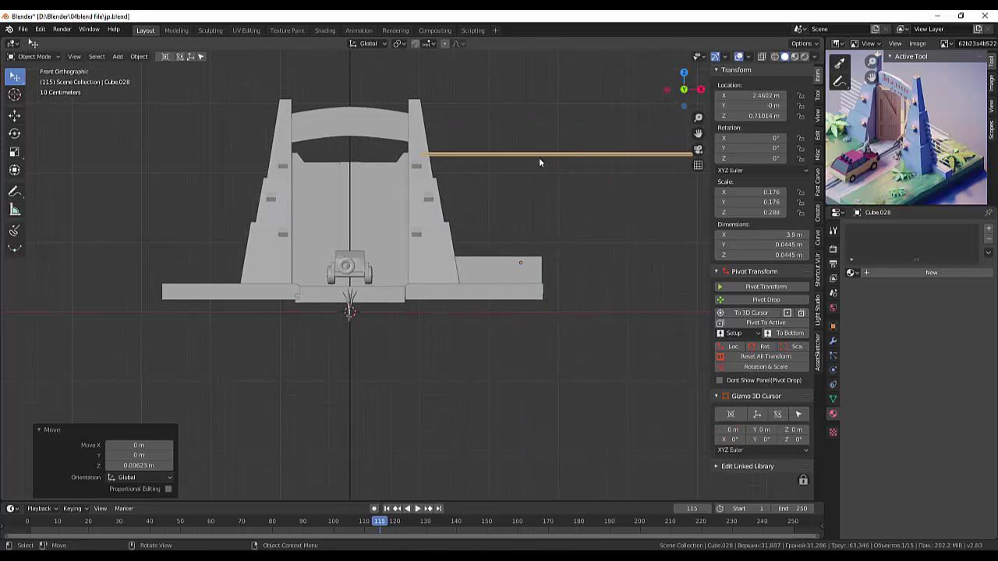
{"action": "key", "text": "s"}
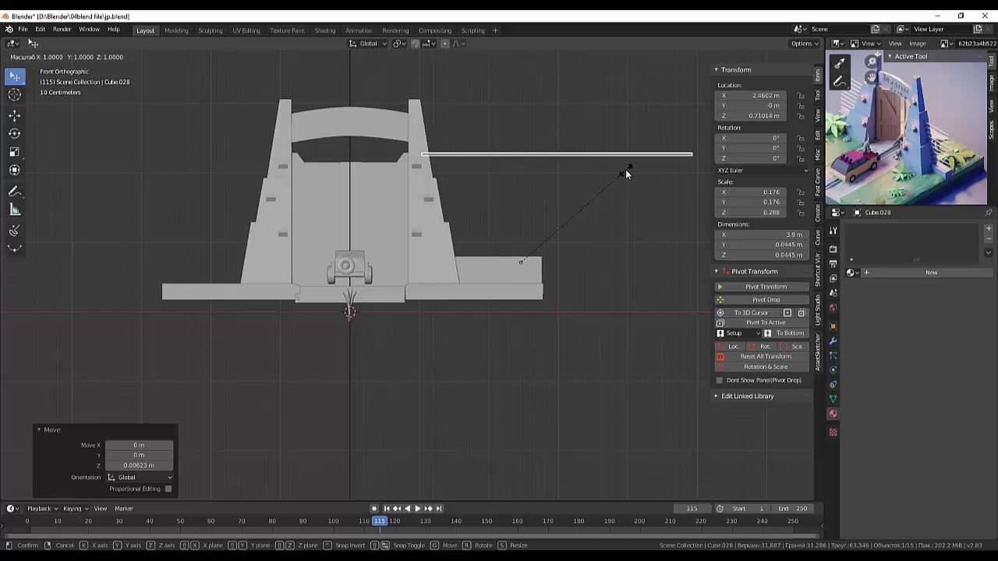
{"action": "key", "text": "x"}
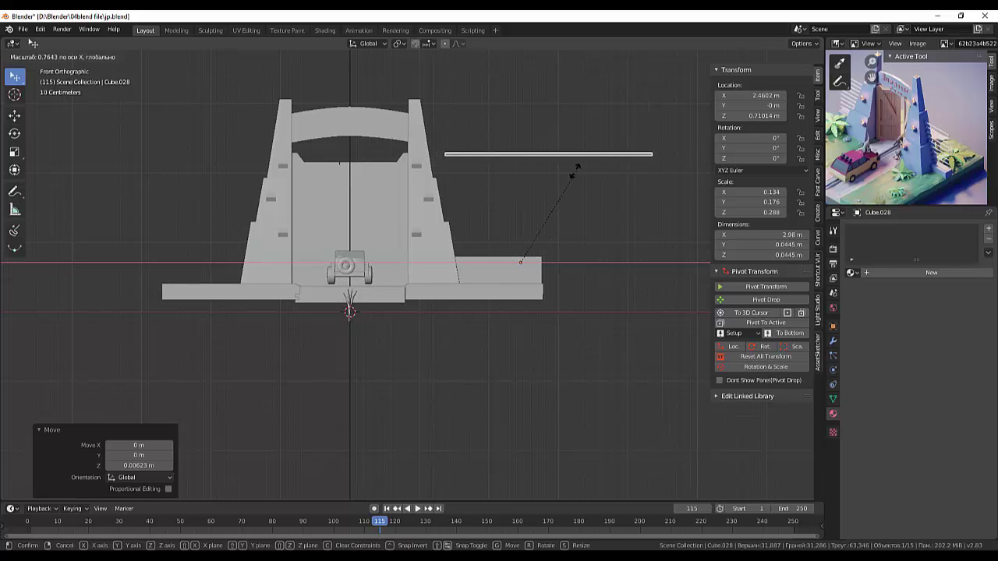
{"action": "left_click", "coordinate": [515, 184]}
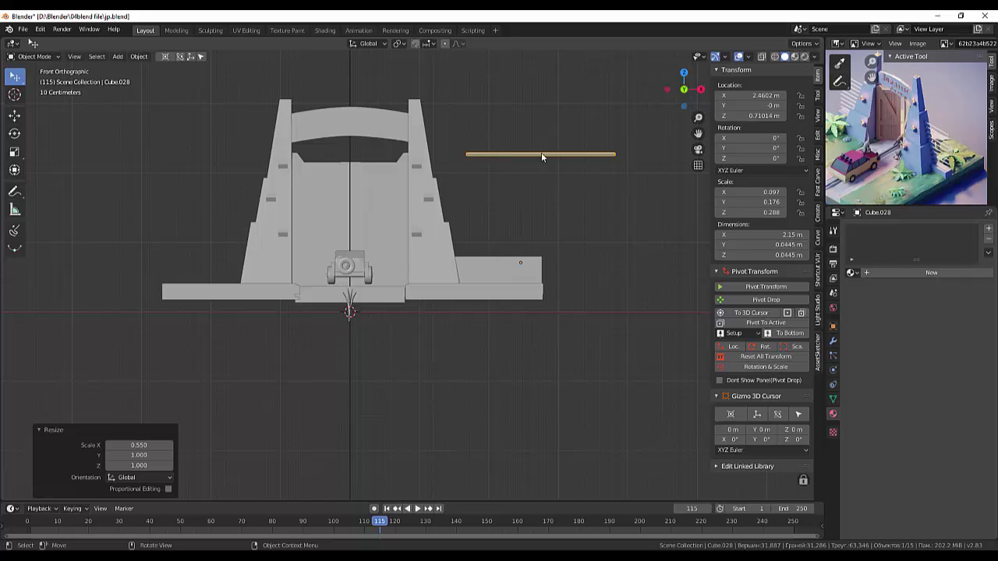
{"action": "key", "text": "g"}
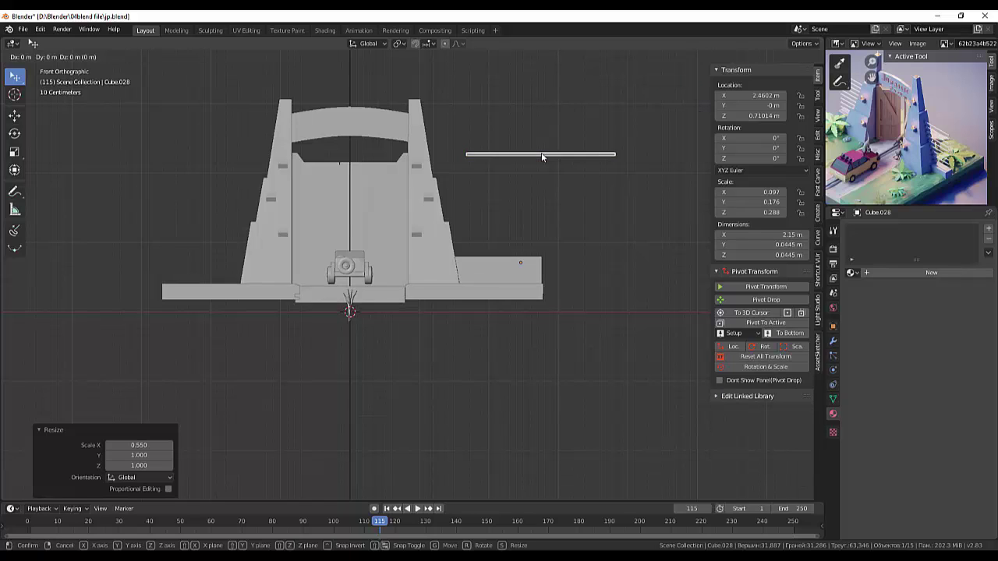
{"action": "key", "text": "x"}
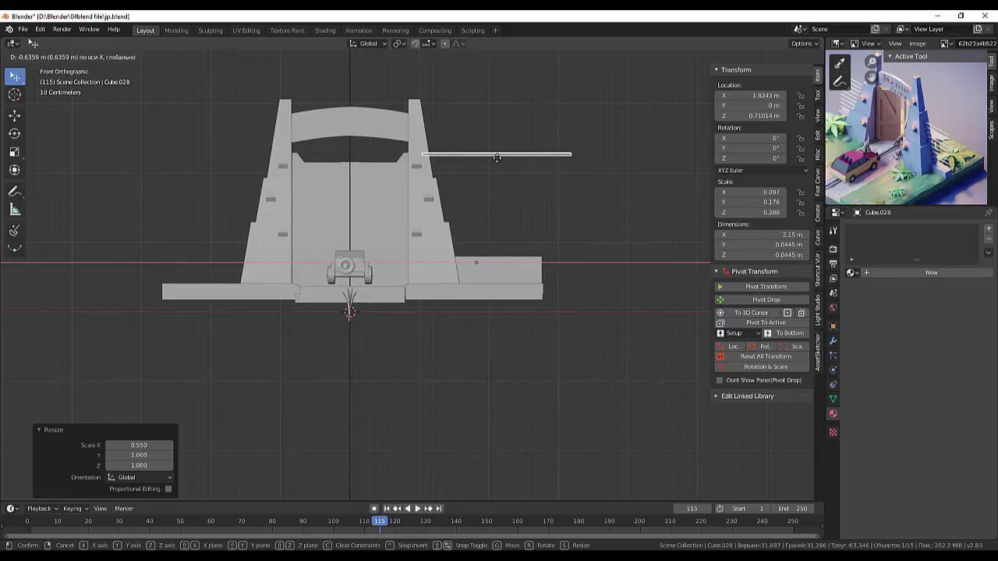
{"action": "left_click", "coordinate": [497, 157]}
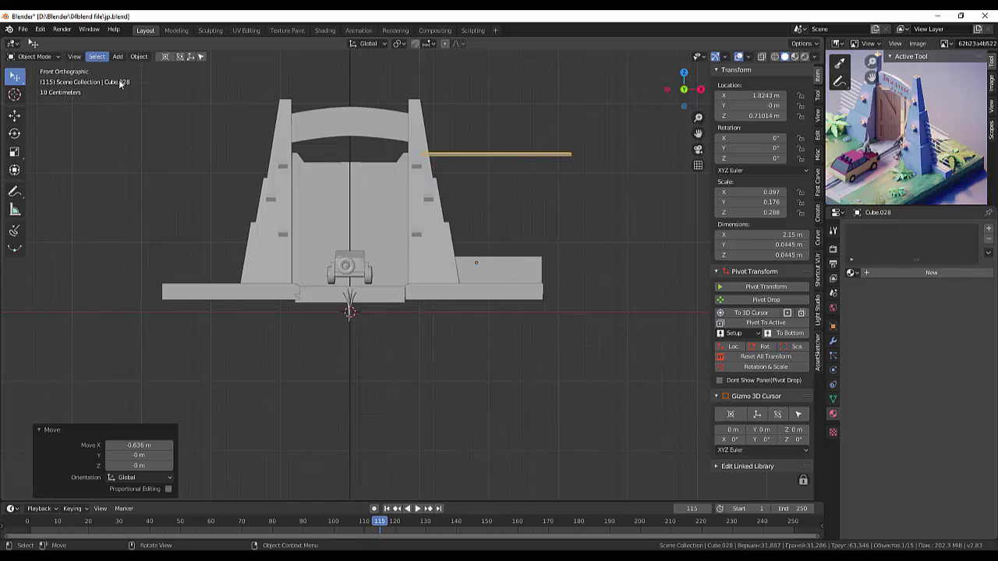
Step: Shorten the rod further to 0.768 along X and shift it 0.187 m left
{"action": "key", "text": "s"}
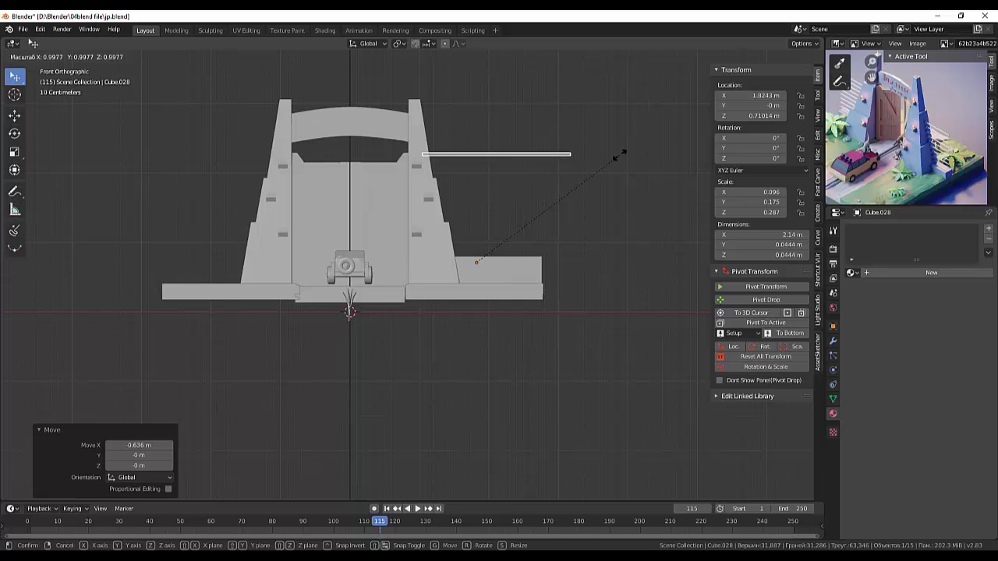
{"action": "key", "text": "x"}
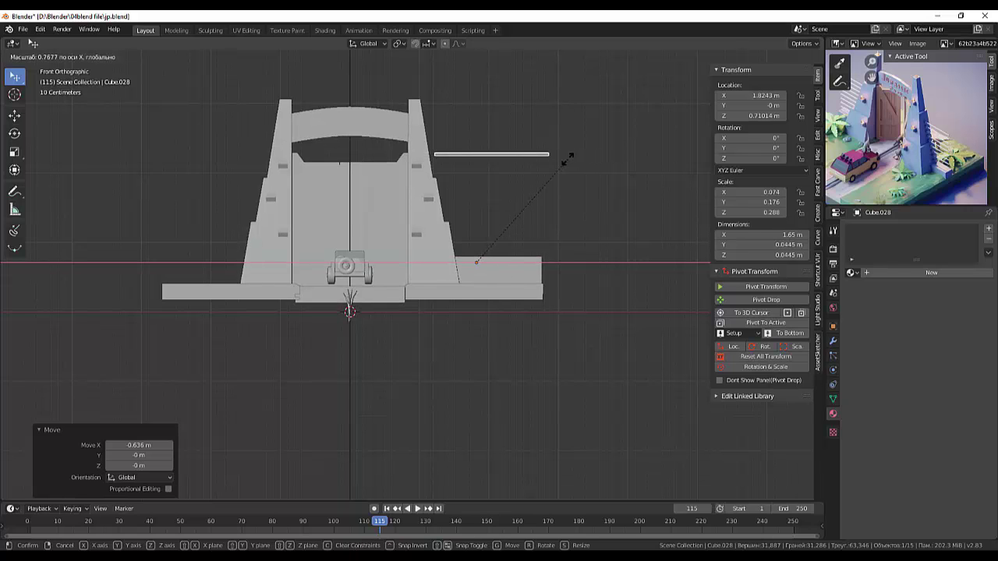
{"action": "left_click", "coordinate": [567, 159]}
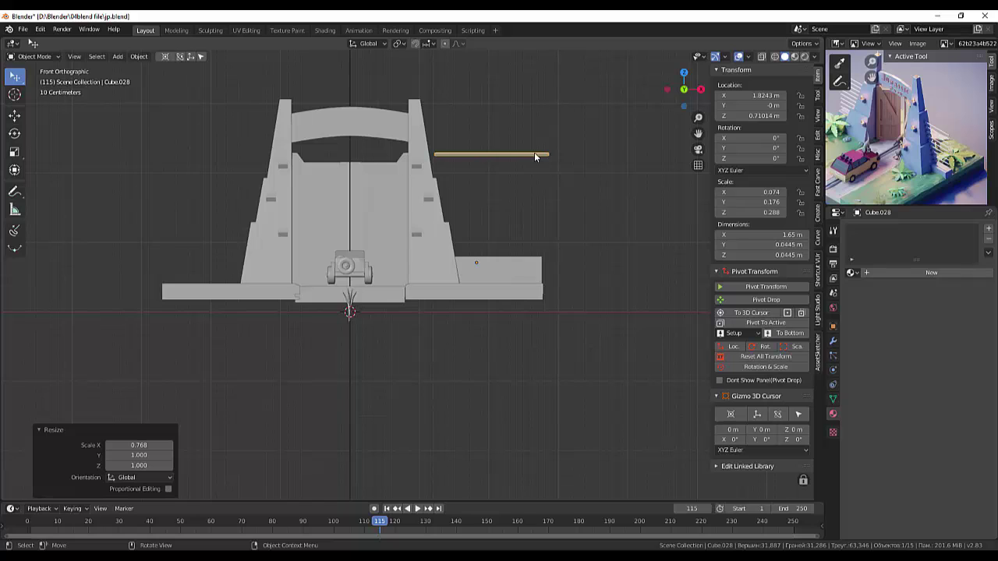
{"action": "key", "text": "g"}
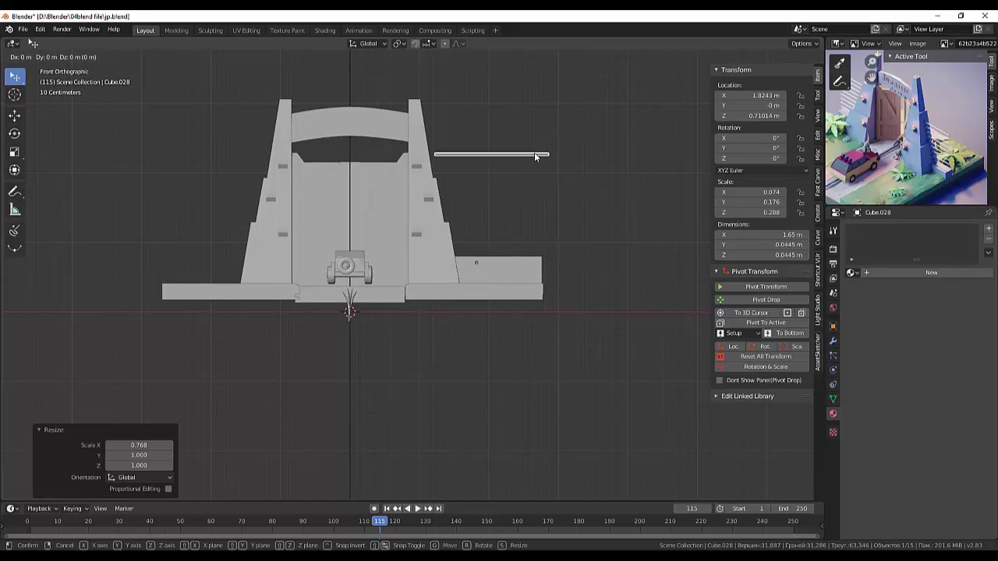
{"action": "key", "text": "x"}
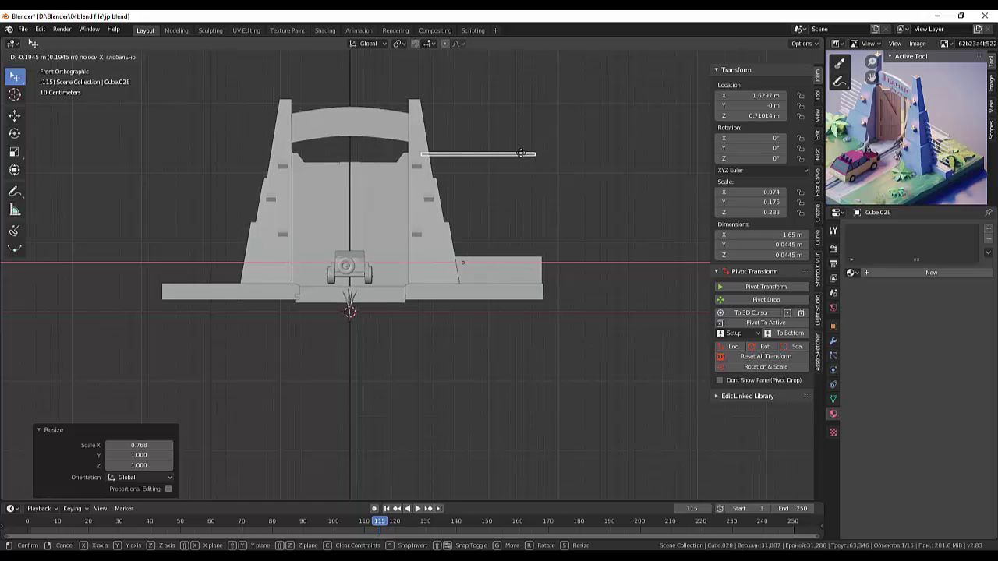
{"action": "left_click", "coordinate": [596, 257]}
Step: Slide the rod along X to X 1.6821 m into the pillar and select it
{"action": "scroll", "coordinate": [596, 259], "scroll_direction": "down", "scroll_amount": 3}
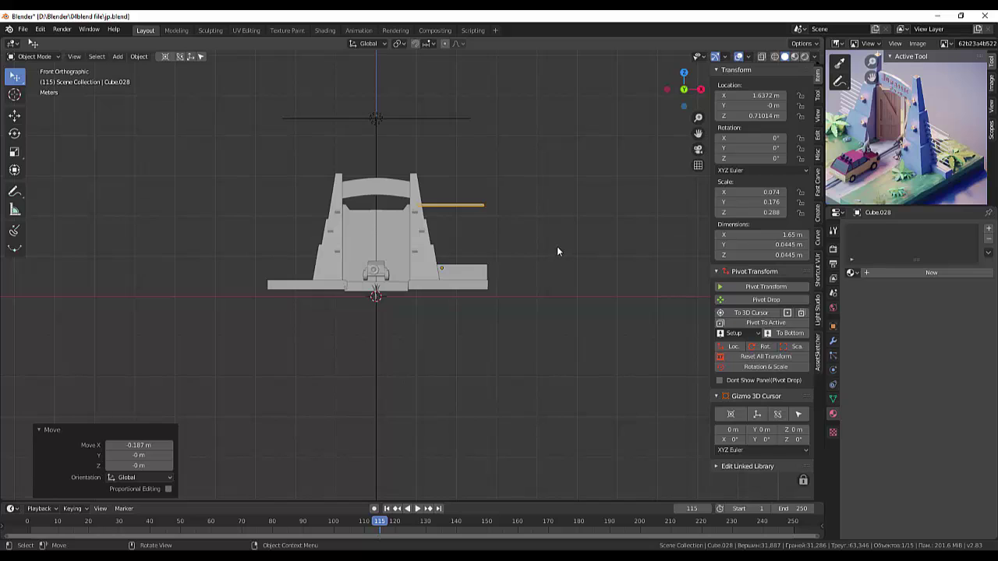
{"action": "scroll", "coordinate": [557, 251], "scroll_direction": "up", "scroll_amount": 2}
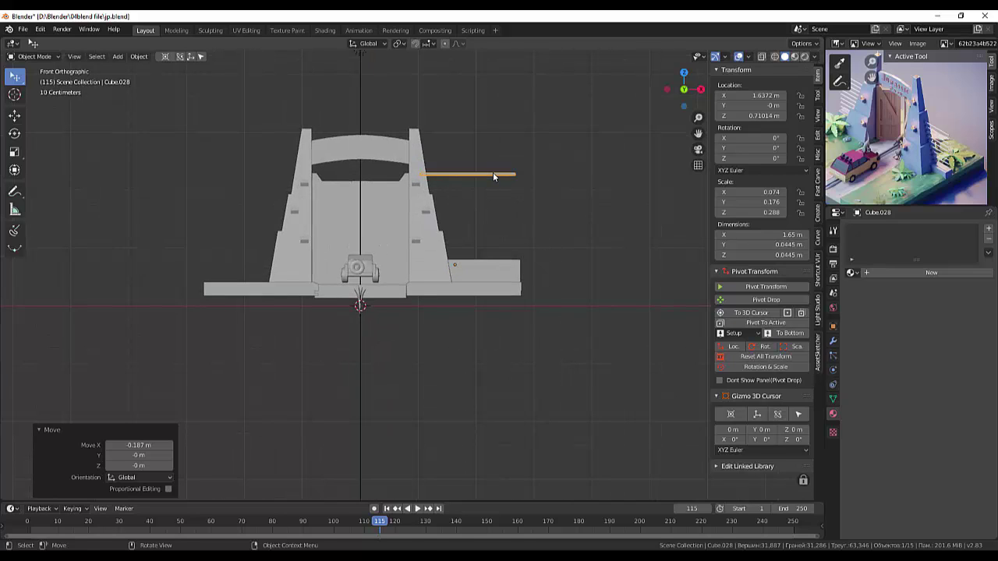
{"action": "key", "text": "g"}
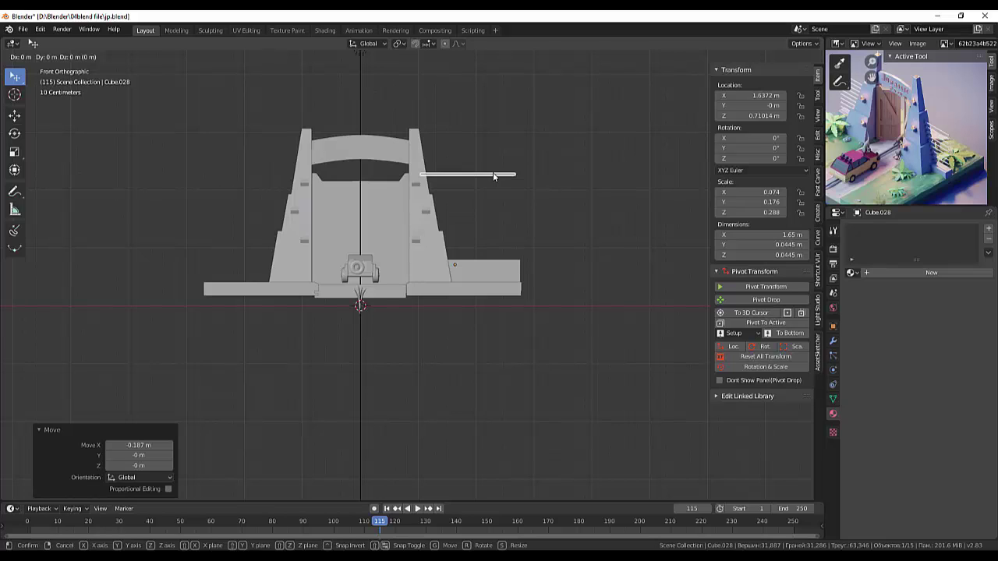
{"action": "key", "text": "x"}
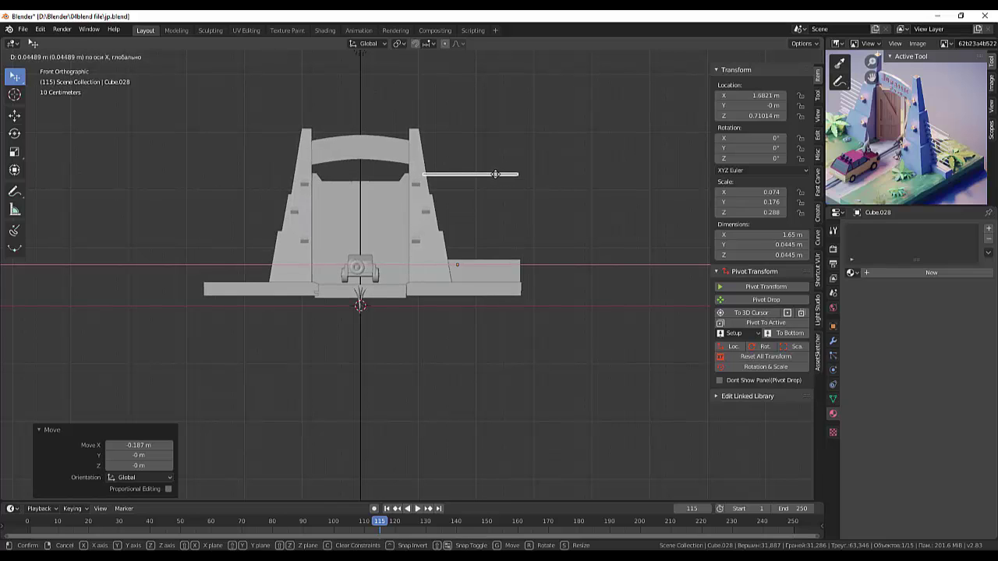
{"action": "left_click", "coordinate": [494, 174]}
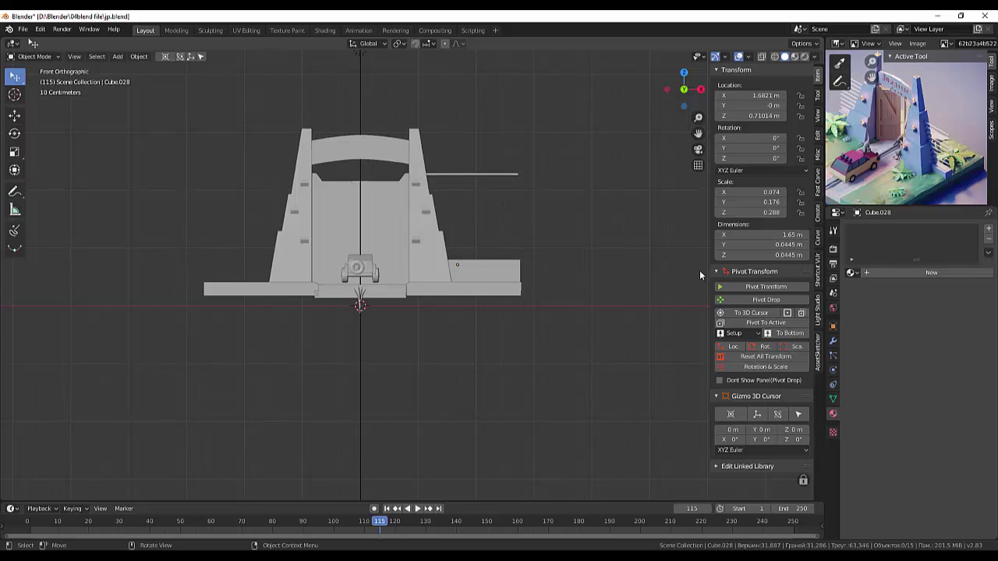
{"action": "scroll", "coordinate": [700, 270], "scroll_direction": "down", "scroll_amount": 1}
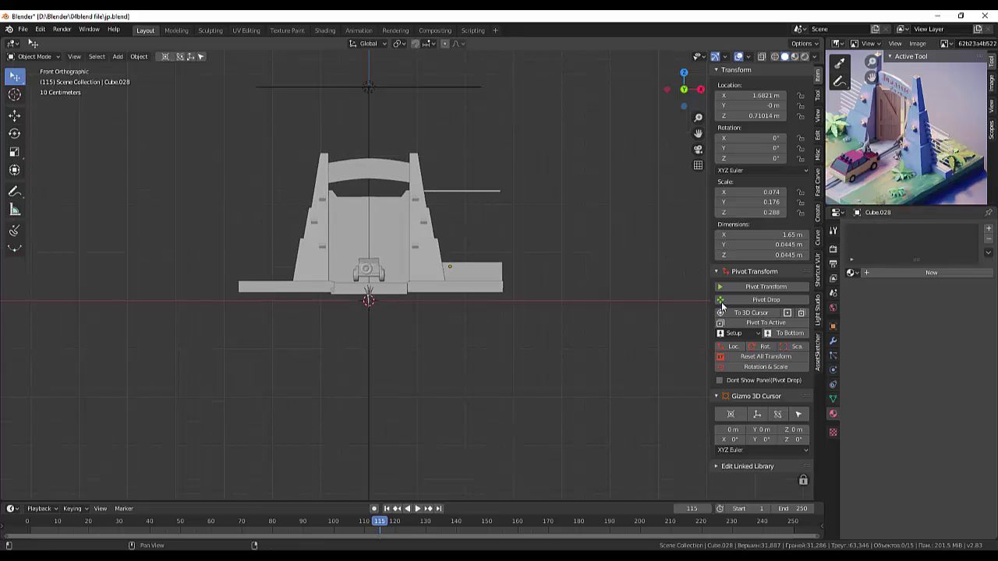
{"action": "left_click", "coordinate": [477, 190]}
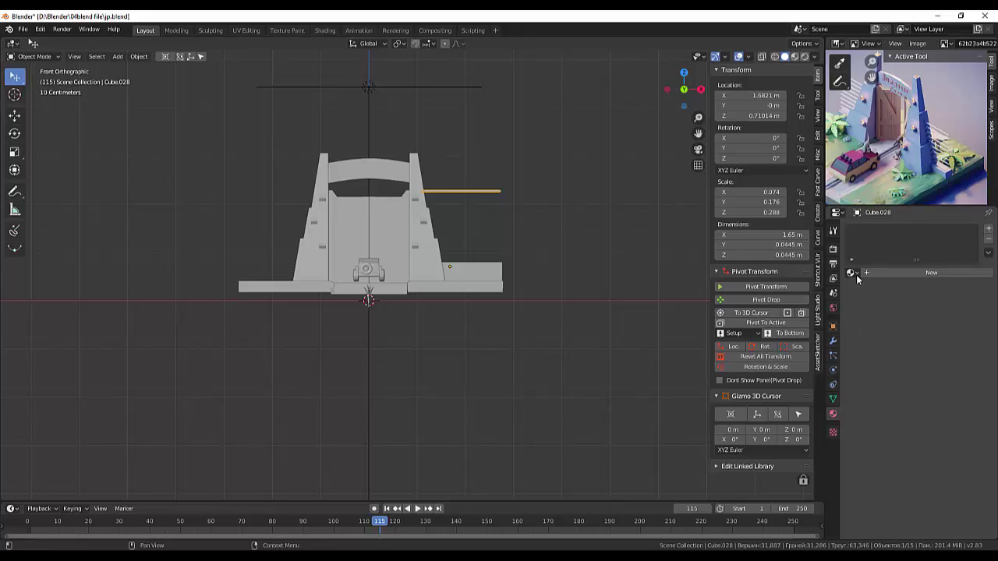
Step: Add an Array modifier to the Cube.028 rail
{"action": "left_click", "coordinate": [832, 341]}
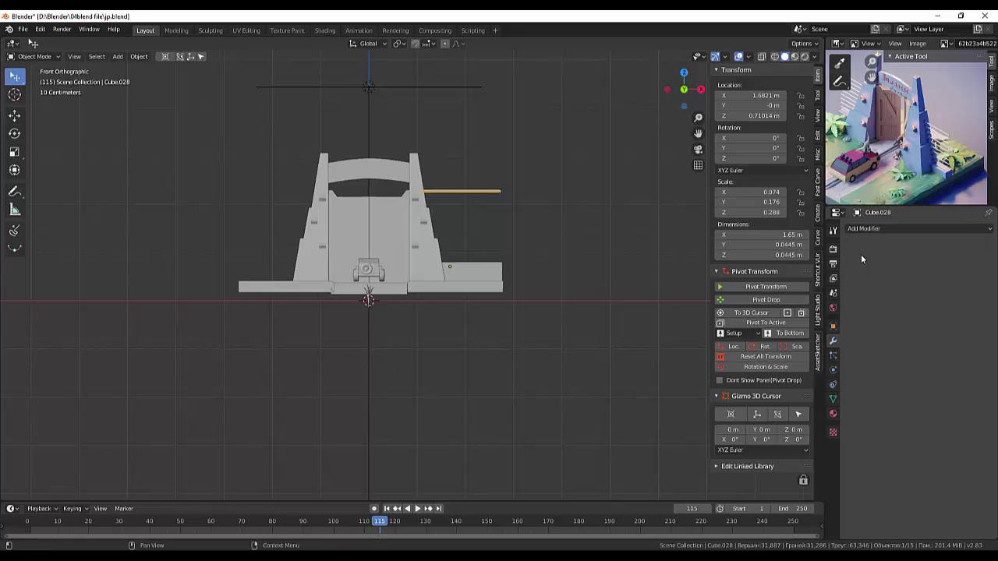
{"action": "left_click", "coordinate": [863, 230]}
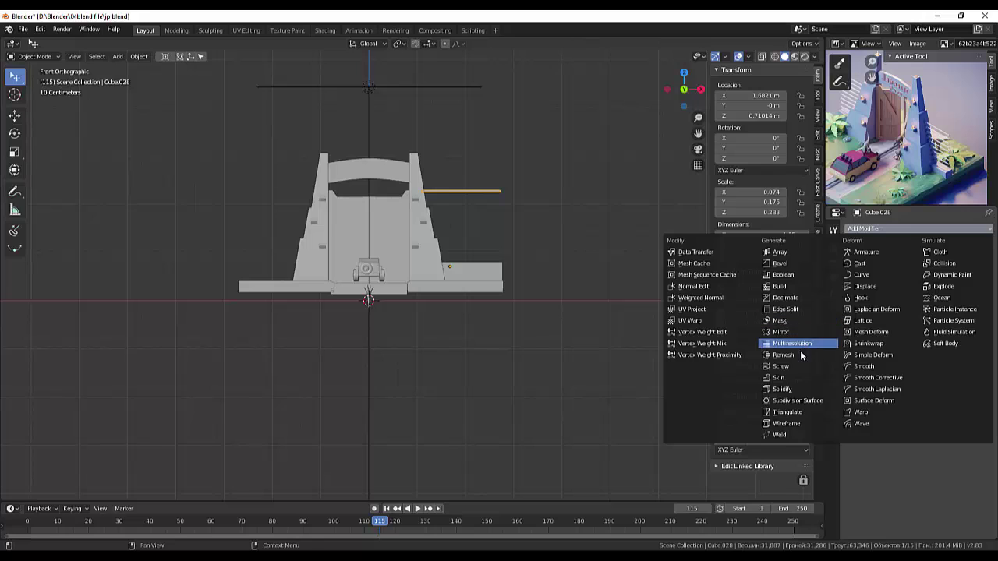
{"action": "left_click", "coordinate": [780, 253]}
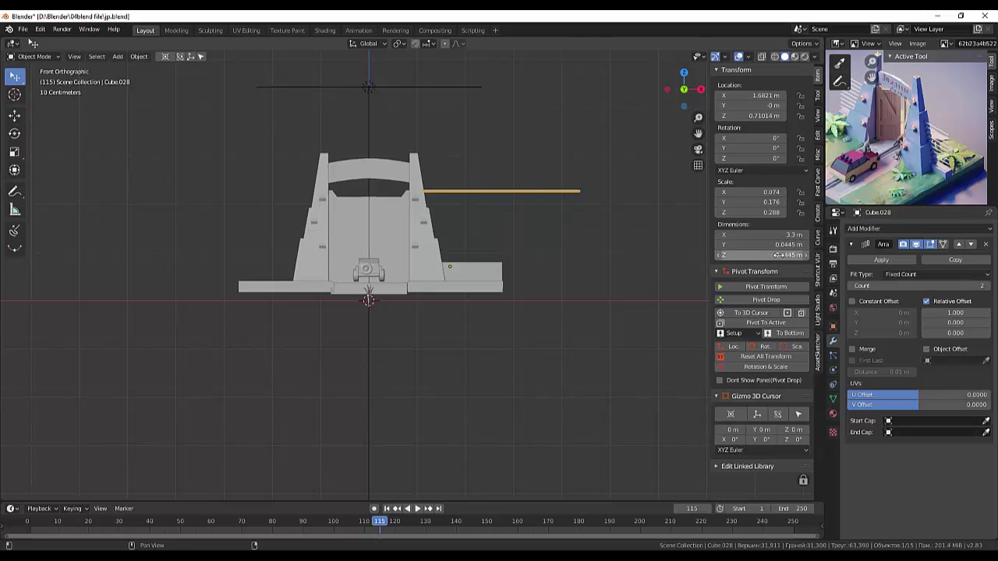
{"action": "mouse_move", "coordinate": [941, 323]}
{"action": "left_mouse_down"}
{"action": "mouse_move", "coordinate": [971, 323]}
{"action": "mouse_move", "coordinate": [943, 323]}
{"action": "left_mouse_up"}
{"action": "type", "text": "-0.70"}
{"action": "left_click", "coordinate": [948, 323]}
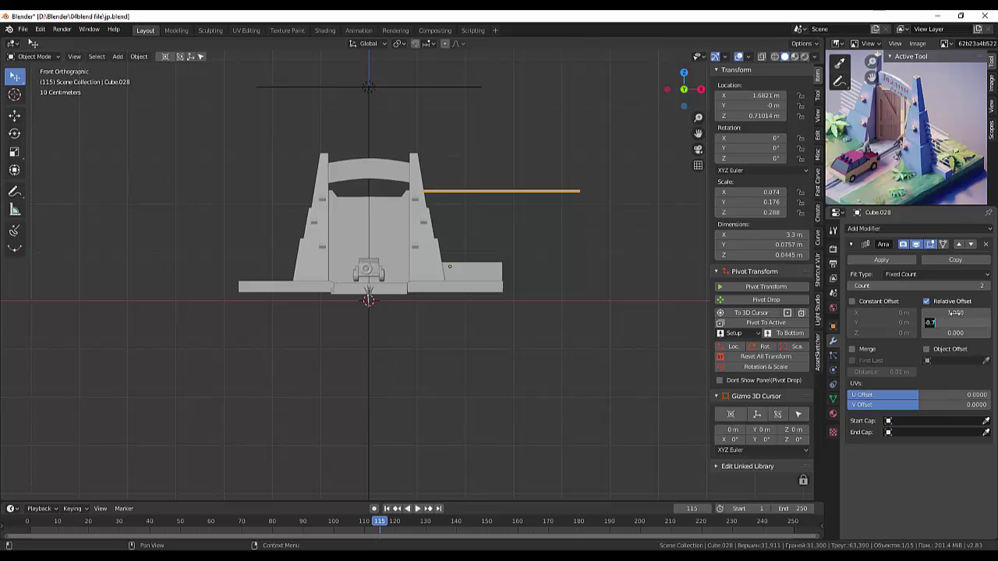
{"action": "key", "text": "Return"}
Step: Set the Array relative offset to 0, 0, 4.5 so copies stack vertically
{"action": "left_click", "coordinate": [955, 313]}
{"action": "type", "text": "0"}
{"action": "key", "text": "Return"}
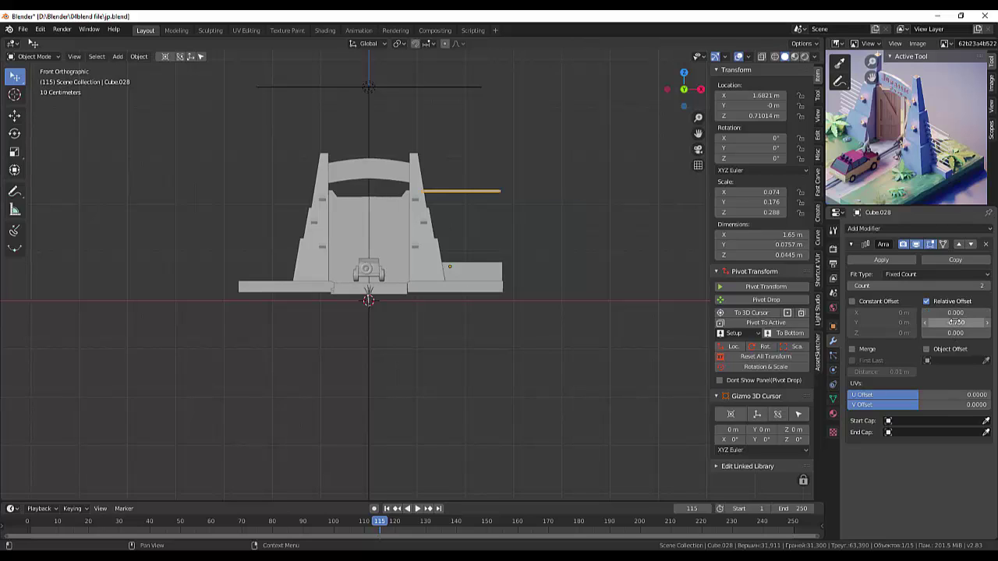
{"action": "left_click", "coordinate": [956, 322]}
{"action": "type", "text": "0"}
{"action": "key", "text": "Return"}
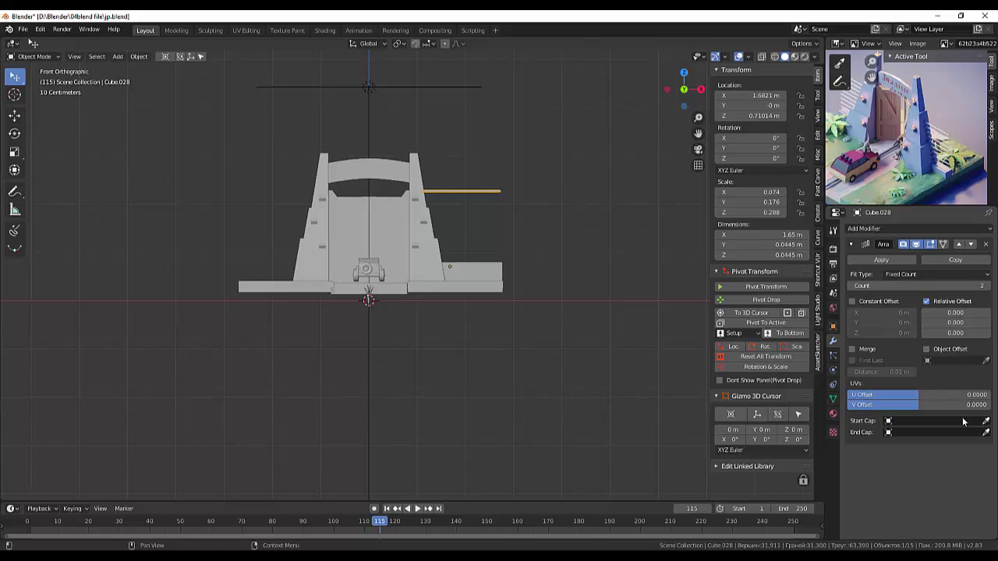
{"action": "left_click", "coordinate": [956, 333]}
{"action": "type", "text": "0.2"}
{"action": "key", "text": "Return"}
{"action": "mouse_move", "coordinate": [956, 333]}
{"action": "left_mouse_down"}
{"action": "mouse_move", "coordinate": [979, 333]}
{"action": "mouse_move", "coordinate": [940, 333]}
{"action": "mouse_move", "coordinate": [962, 333]}
{"action": "left_mouse_up"}
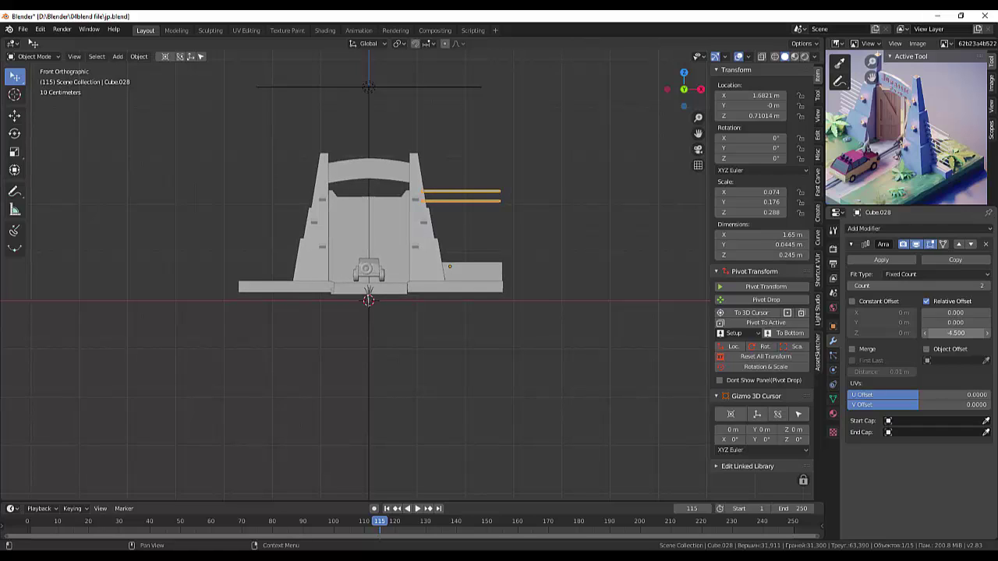
Step: Raise the Array count to 8 rails and view the fence in perspective
{"action": "mouse_move", "coordinate": [912, 285]}
{"action": "left_mouse_down"}
{"action": "mouse_move", "coordinate": [982, 285]}
{"action": "mouse_move", "coordinate": [951, 285]}
{"action": "left_mouse_up"}
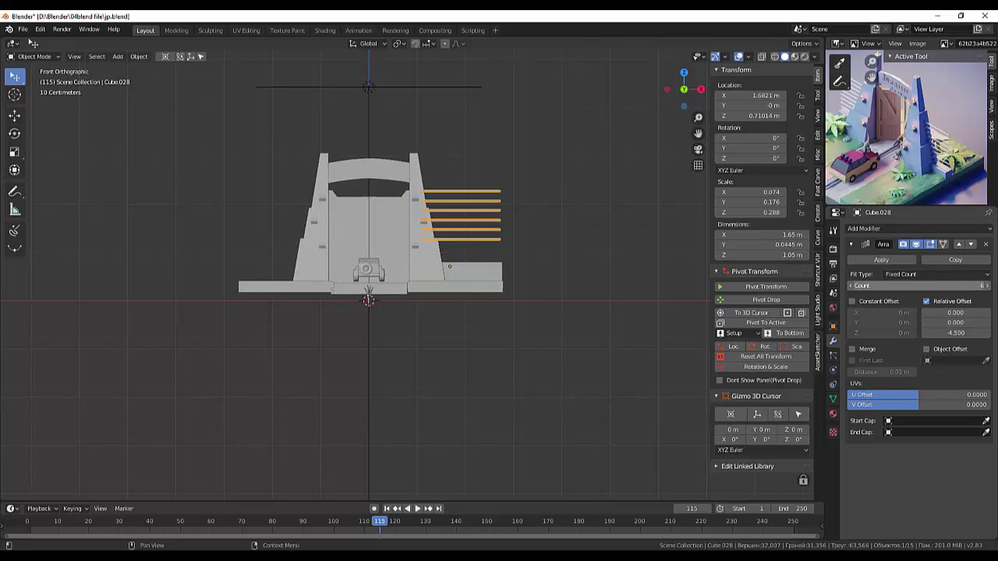
{"action": "left_click", "coordinate": [988, 286]}
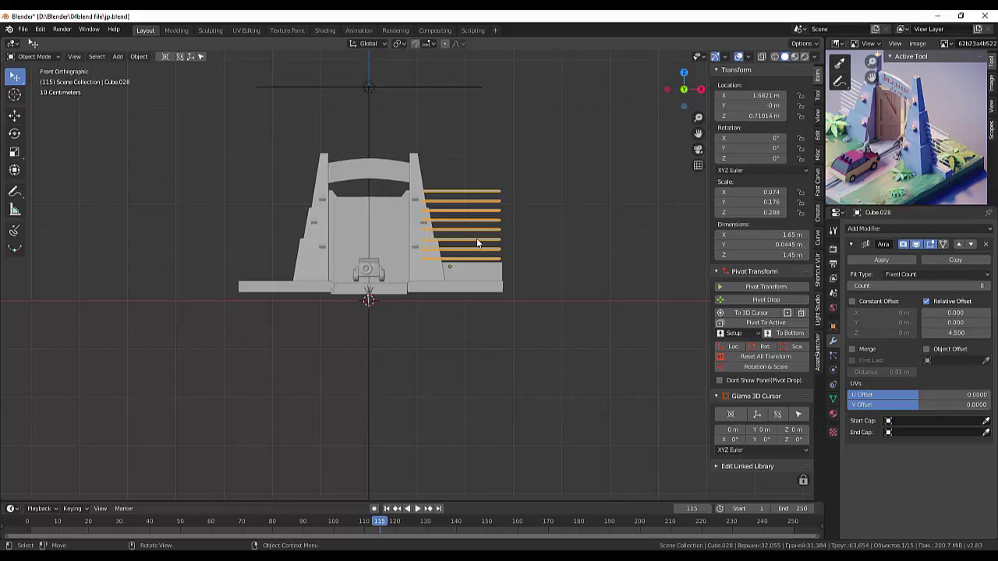
{"action": "left_click", "coordinate": [553, 281]}
{"action": "key", "text": "KP_5"}
{"action": "mouse_move", "coordinate": [558, 344]}
{"action": "middle_mouse_down"}
{"action": "mouse_move", "coordinate": [517, 388]}
{"action": "mouse_move", "coordinate": [528, 359]}
{"action": "mouse_move", "coordinate": [540, 367]}
{"action": "middle_mouse_up"}
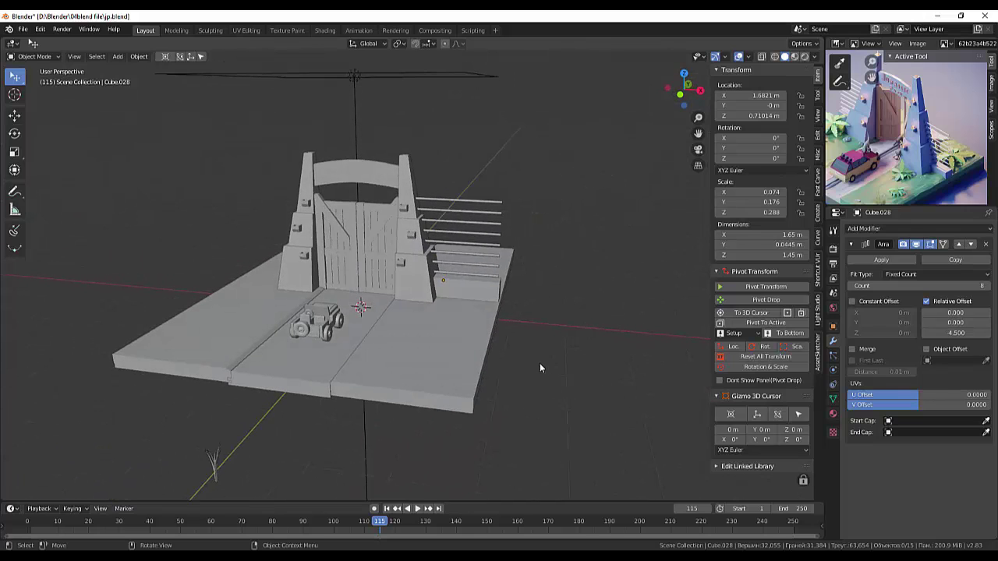
Step: Move wall block Cube.029's origin to the 3D cursor and add a Mirror modifier
{"action": "left_click", "coordinate": [472, 294]}
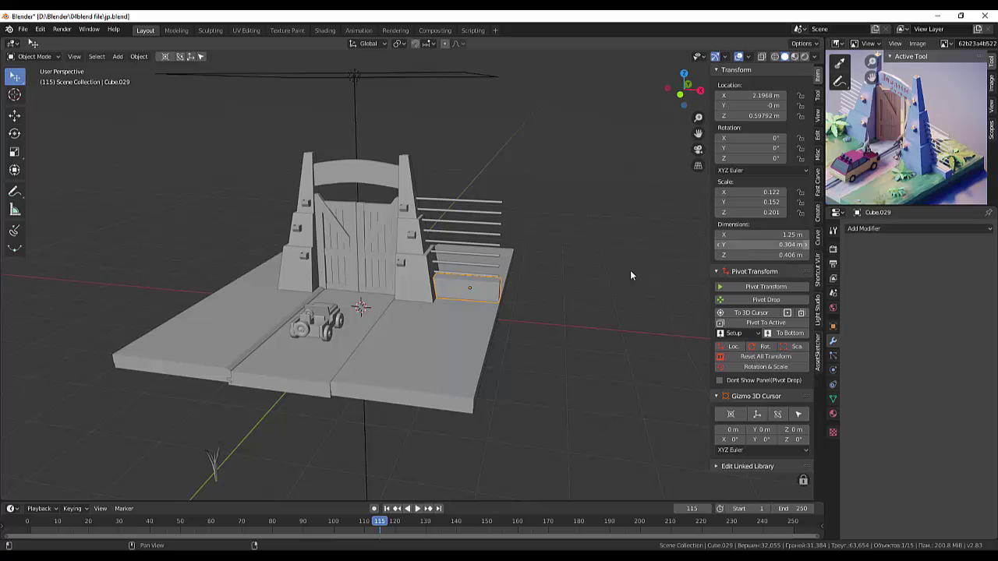
{"action": "left_click", "coordinate": [137, 56]}
{"action": "mouse_move", "coordinate": [155, 79]}
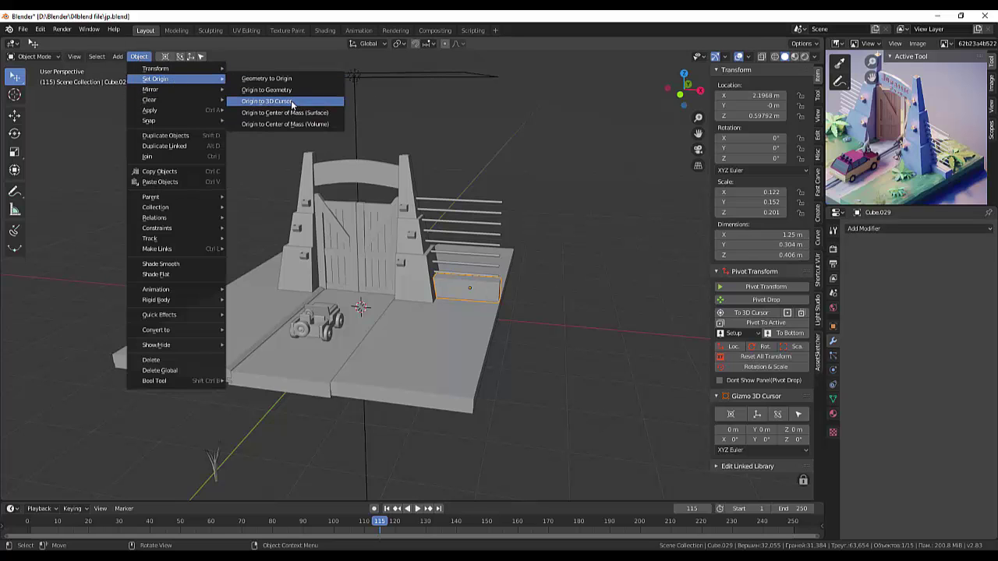
{"action": "left_click", "coordinate": [291, 102]}
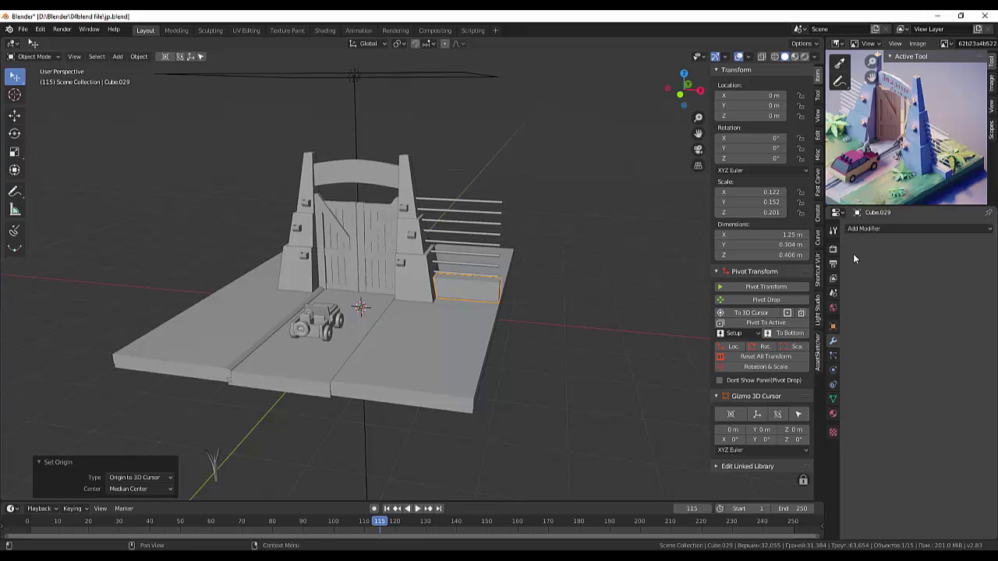
{"action": "left_click", "coordinate": [858, 228]}
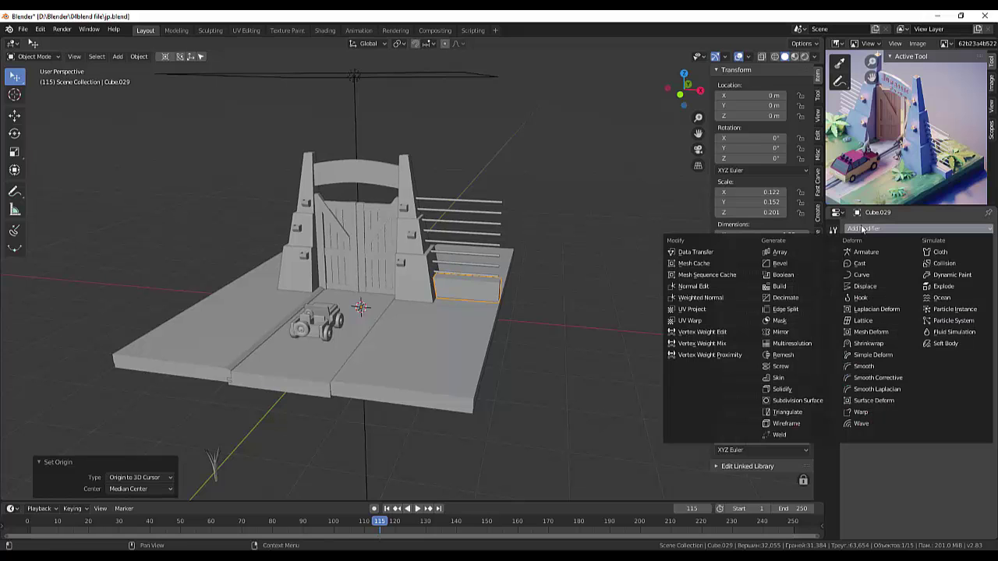
{"action": "left_click", "coordinate": [786, 335]}
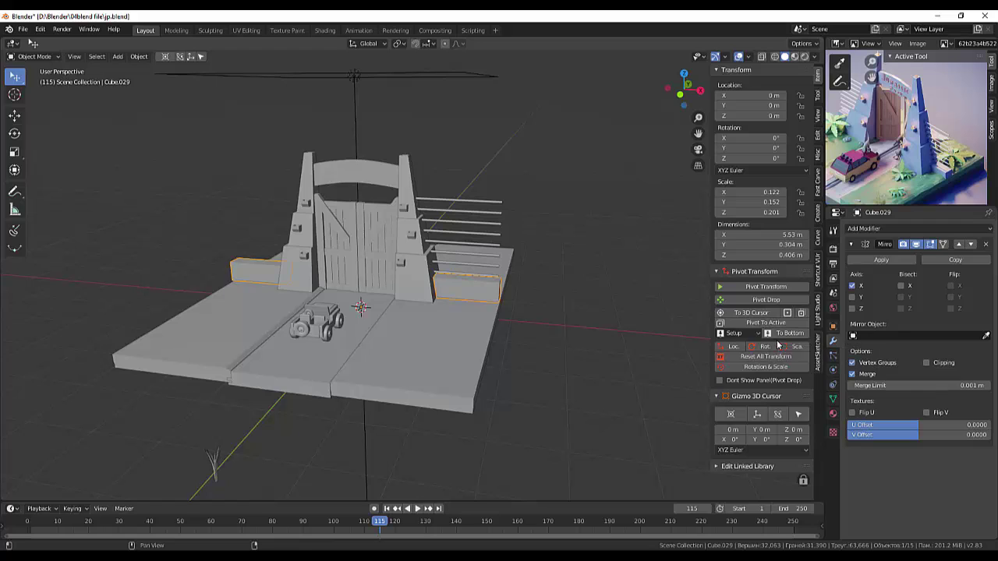
Step: Apply the rails' Array, set their origin to the 3D cursor, and mirror them across the gate
{"action": "left_click", "coordinate": [491, 267]}
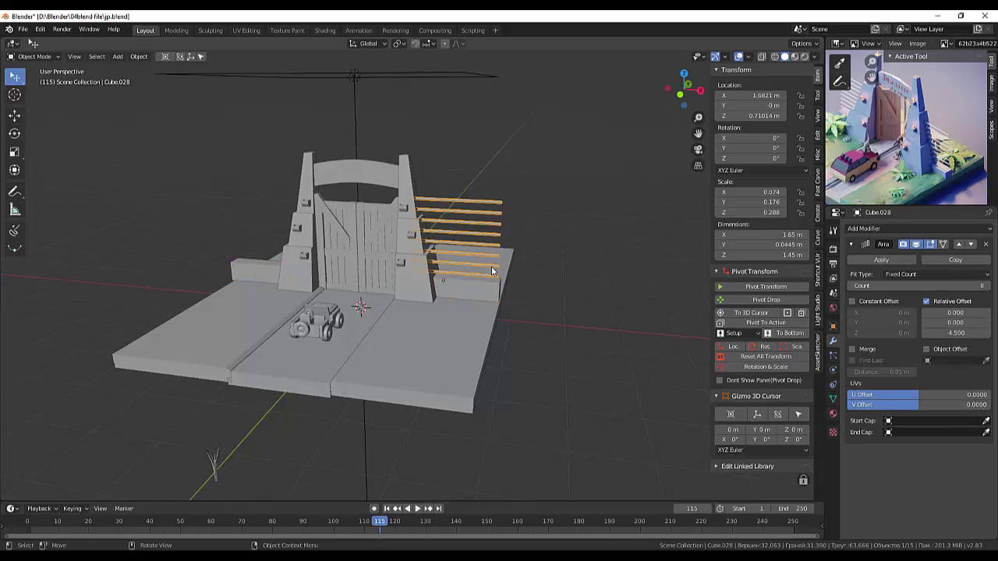
{"action": "key", "text": "ctrl+x"}
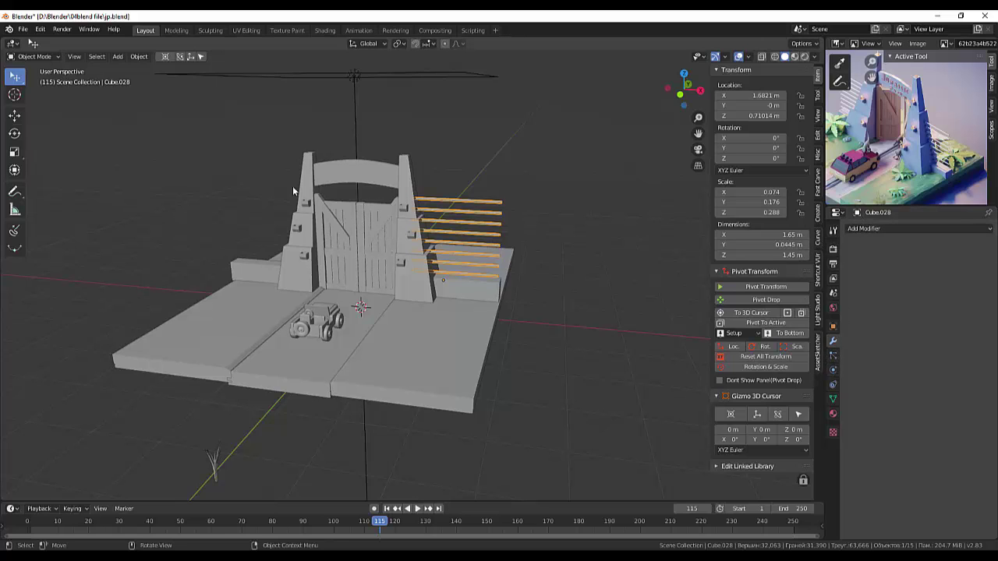
{"action": "left_click", "coordinate": [139, 56]}
{"action": "mouse_move", "coordinate": [155, 79]}
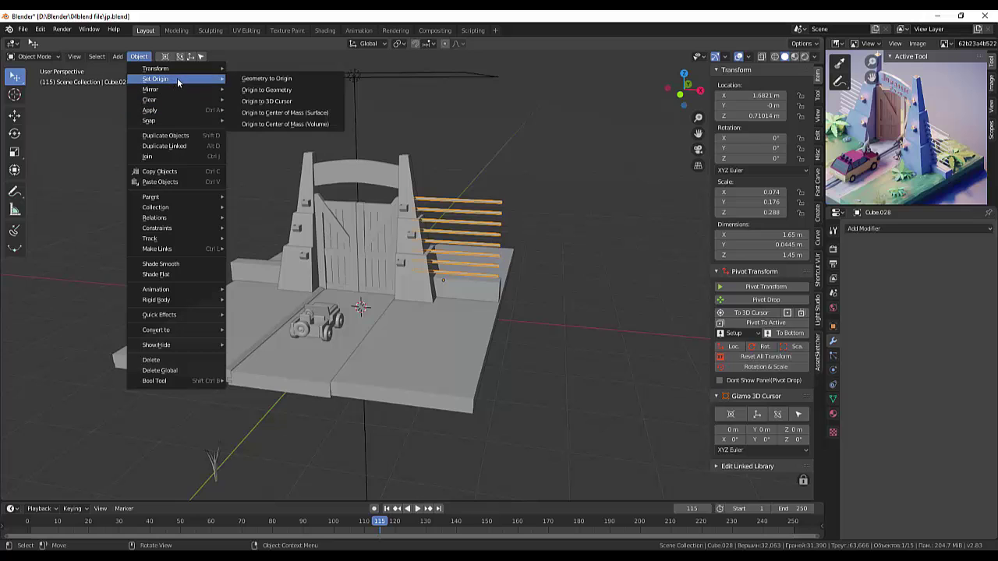
{"action": "left_click", "coordinate": [295, 100]}
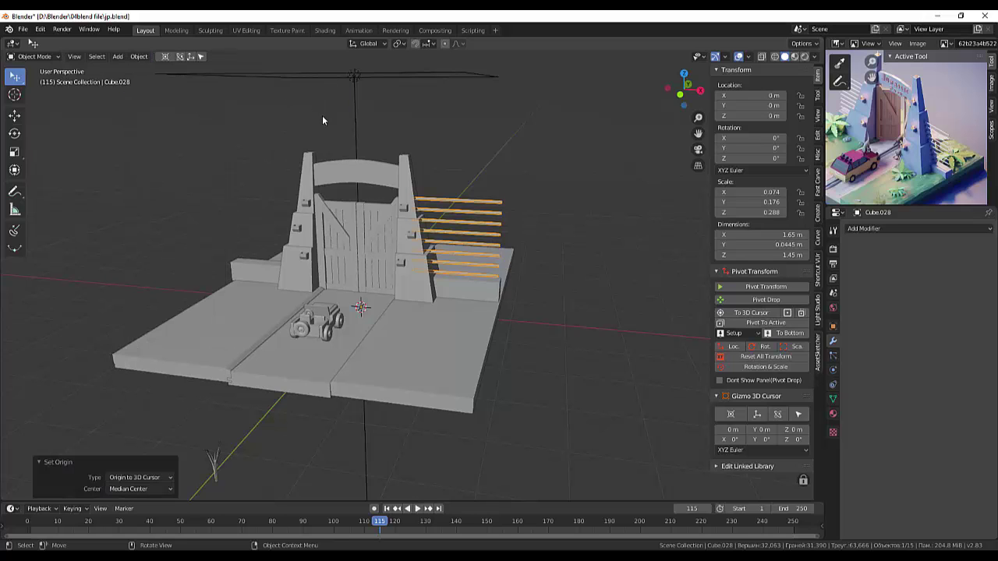
{"action": "left_click", "coordinate": [863, 230]}
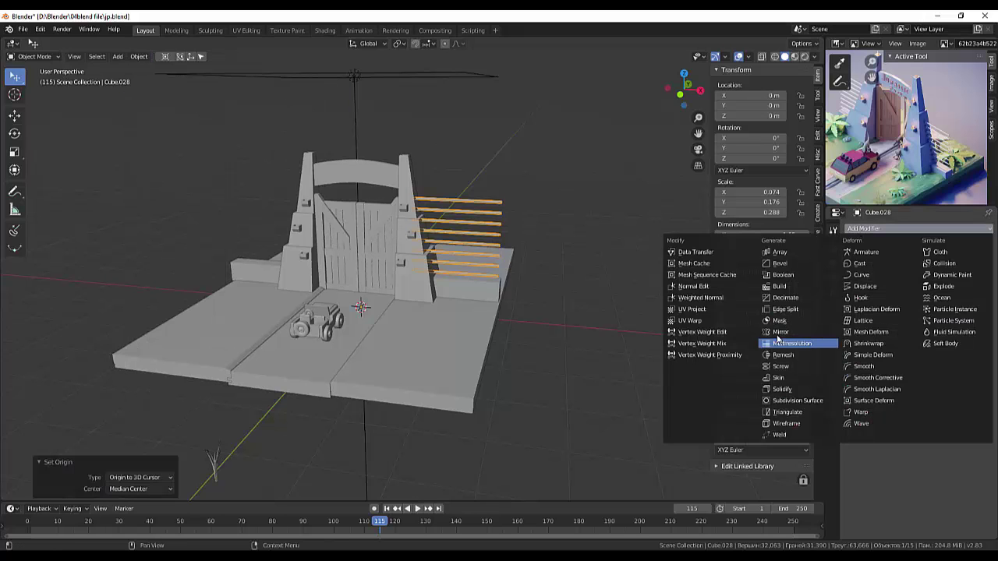
{"action": "left_click", "coordinate": [779, 334]}
{"action": "left_click", "coordinate": [567, 347]}
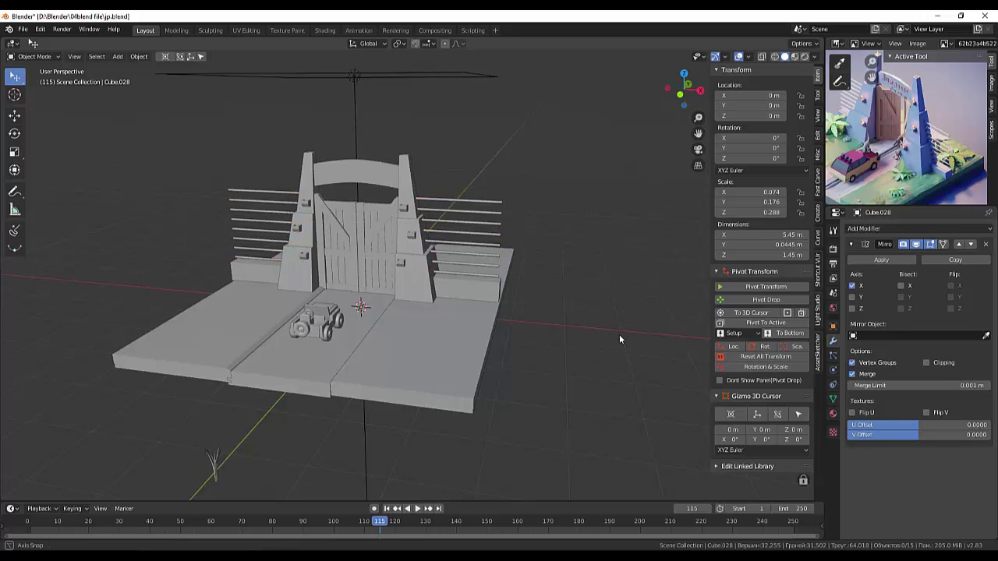
{"action": "mouse_move", "coordinate": [620, 335]}
{"action": "middle_mouse_down"}
{"action": "mouse_move", "coordinate": [588, 348]}
{"action": "mouse_move", "coordinate": [561, 330]}
{"action": "mouse_move", "coordinate": [553, 338]}
{"action": "mouse_move", "coordinate": [488, 487]}
{"action": "middle_mouse_up"}
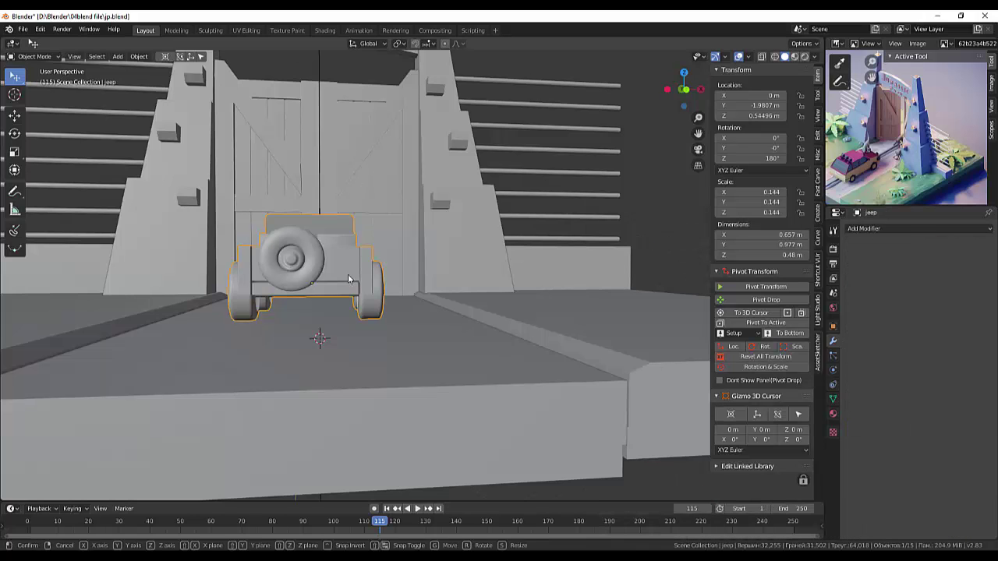
{"action": "key", "text": "g"}
{"action": "key", "text": "z"}
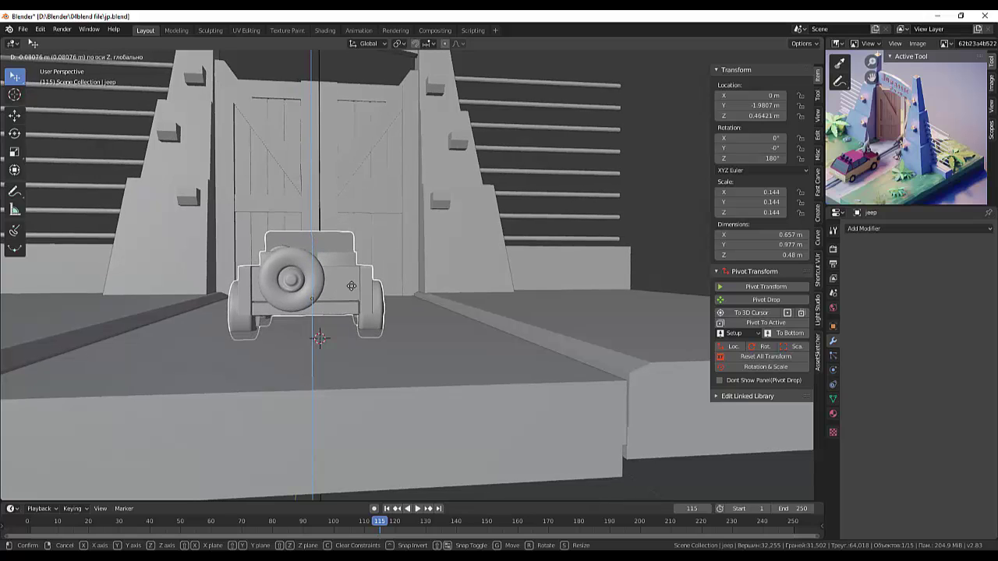
{"action": "left_click", "coordinate": [351, 282]}
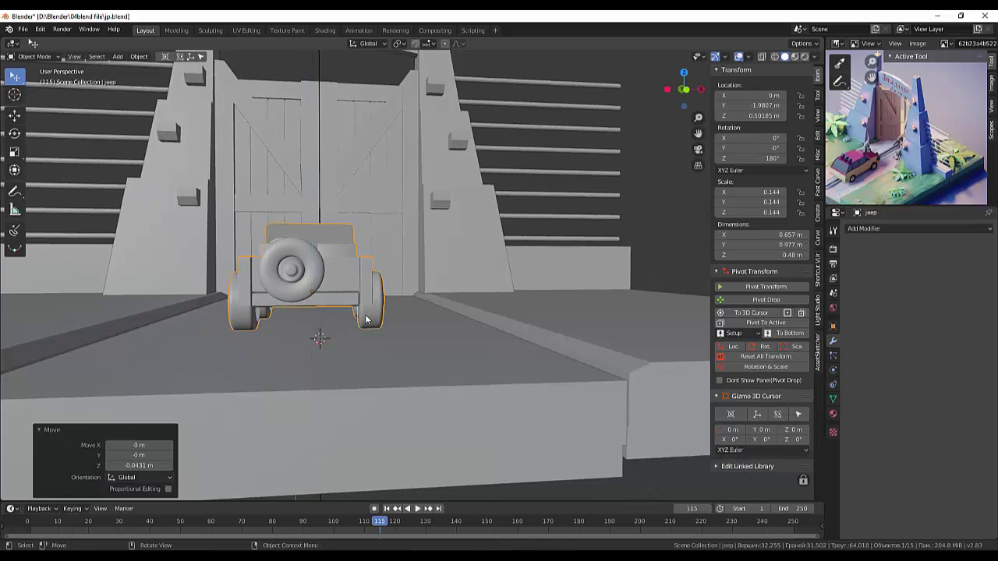
{"action": "left_click", "coordinate": [383, 353]}
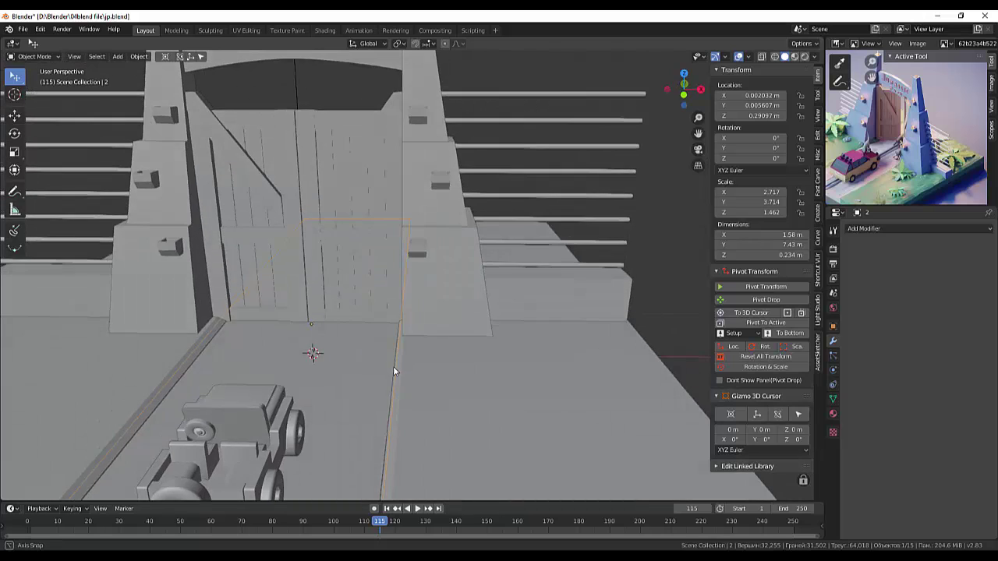
{"action": "mouse_move", "coordinate": [403, 360]}
{"action": "middle_mouse_down"}
{"action": "mouse_move", "coordinate": [390, 355]}
{"action": "mouse_move", "coordinate": [350, 375]}
{"action": "middle_mouse_up"}
{"action": "scroll", "coordinate": [390, 355], "scroll_direction": "down", "scroll_amount": 3}
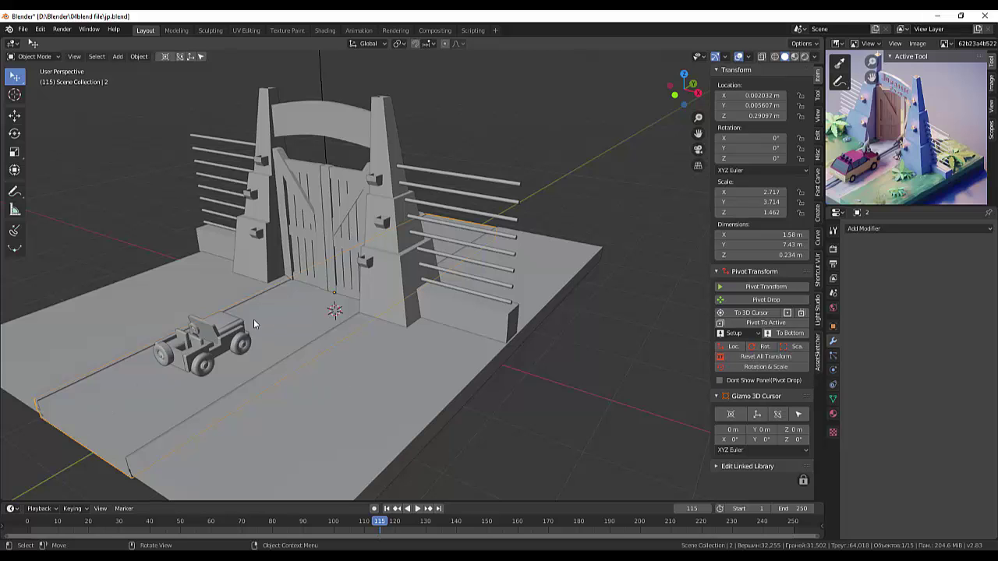
{"action": "left_click", "coordinate": [235, 333]}
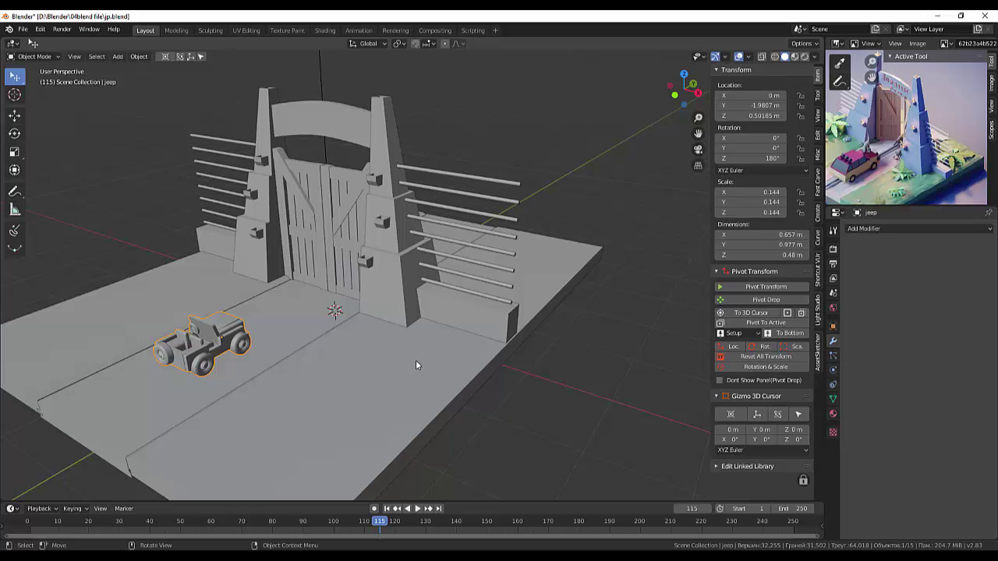
{"action": "middle_click_drag", "start_coordinate": [415, 362], "coordinate": [455, 350]}
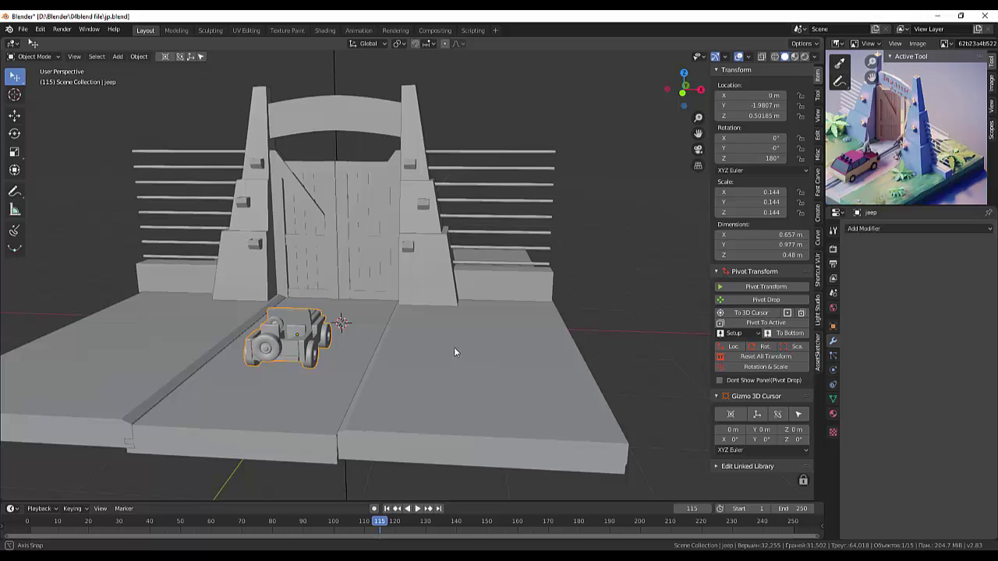
{"action": "middle_click_drag", "start_coordinate": [455, 351], "coordinate": [455, 352]}
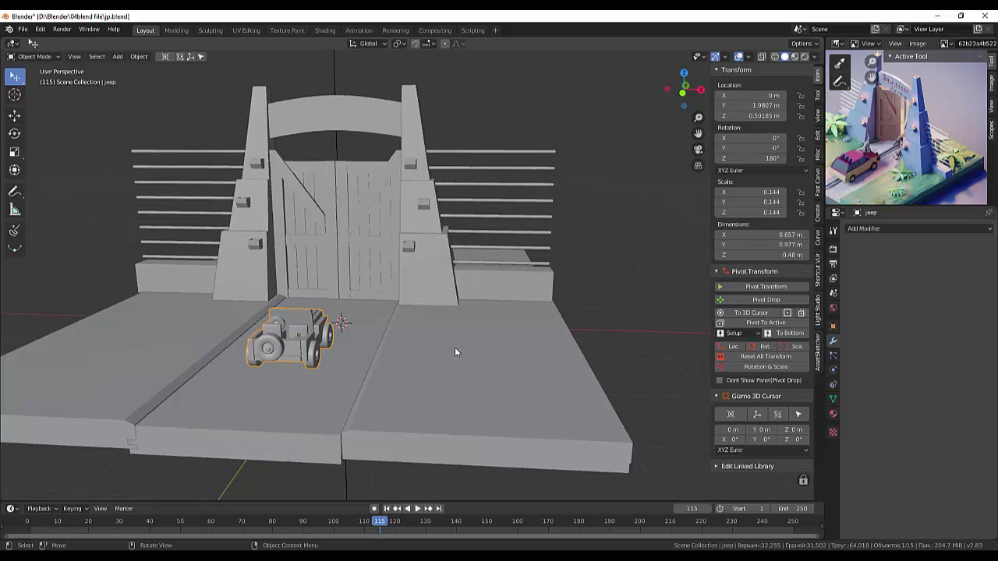
{"action": "middle_click_drag", "start_coordinate": [437, 389], "coordinate": [342, 450]}
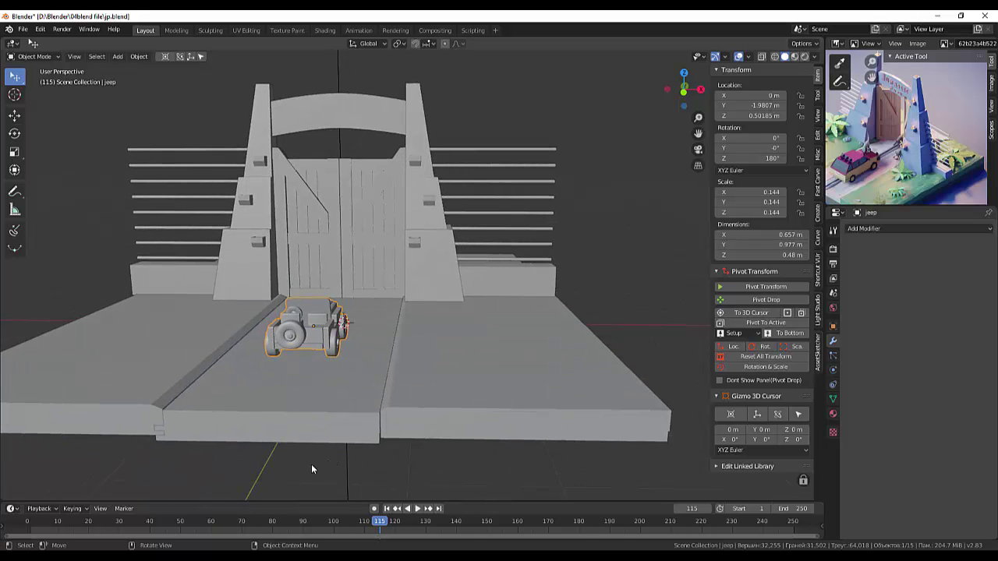
{"action": "left_click", "coordinate": [293, 406]}
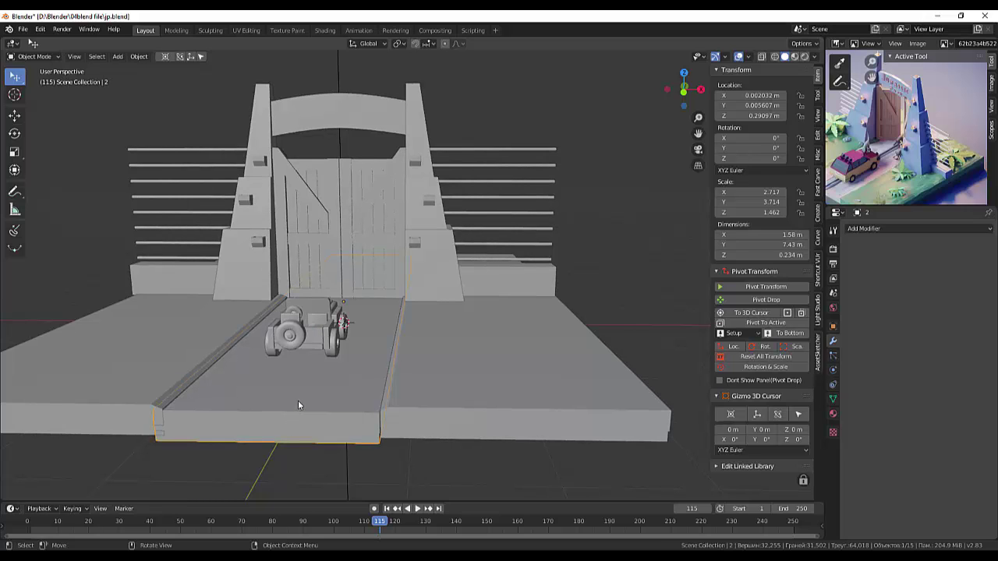
{"action": "left_click", "coordinate": [456, 475]}
Step: Add a new cube and move it 4.77 m forward along Y in front of the gate
{"action": "key", "text": "shift+a"}
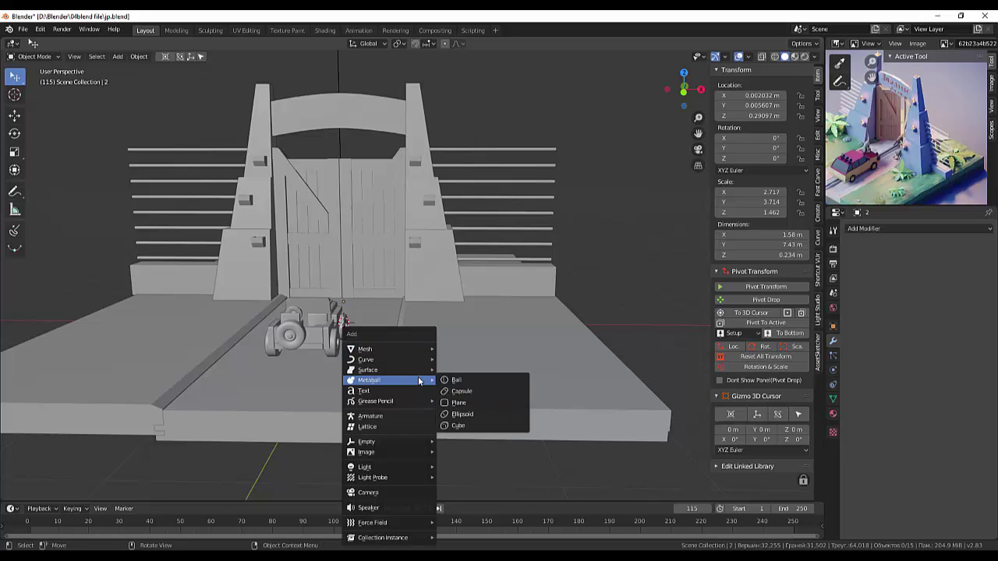
{"action": "mouse_move", "coordinate": [388, 349]}
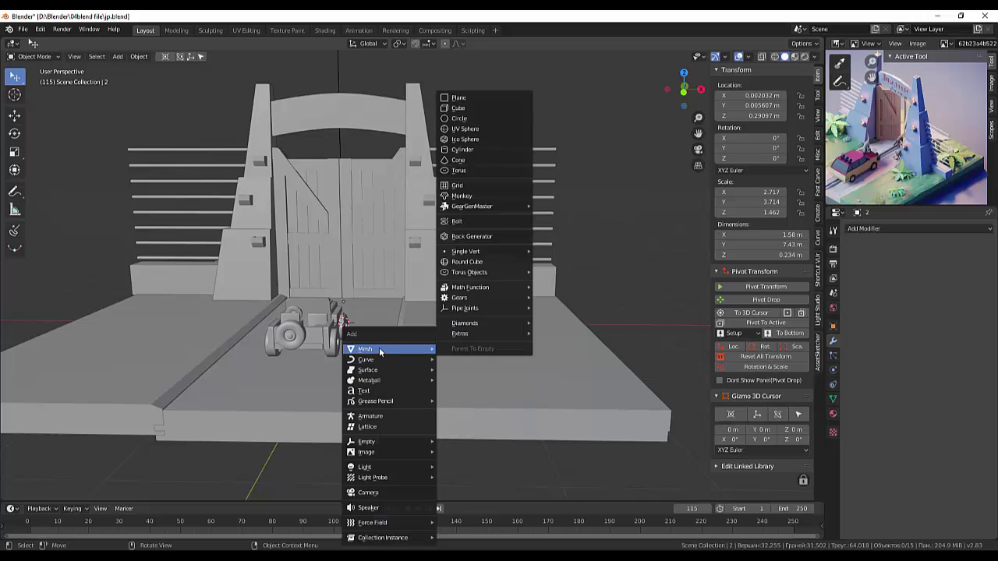
{"action": "left_click", "coordinate": [460, 107]}
{"action": "mouse_move", "coordinate": [462, 110]}
{"action": "middle_mouse_down"}
{"action": "mouse_move", "coordinate": [486, 203]}
{"action": "mouse_move", "coordinate": [591, 213]}
{"action": "middle_mouse_up"}
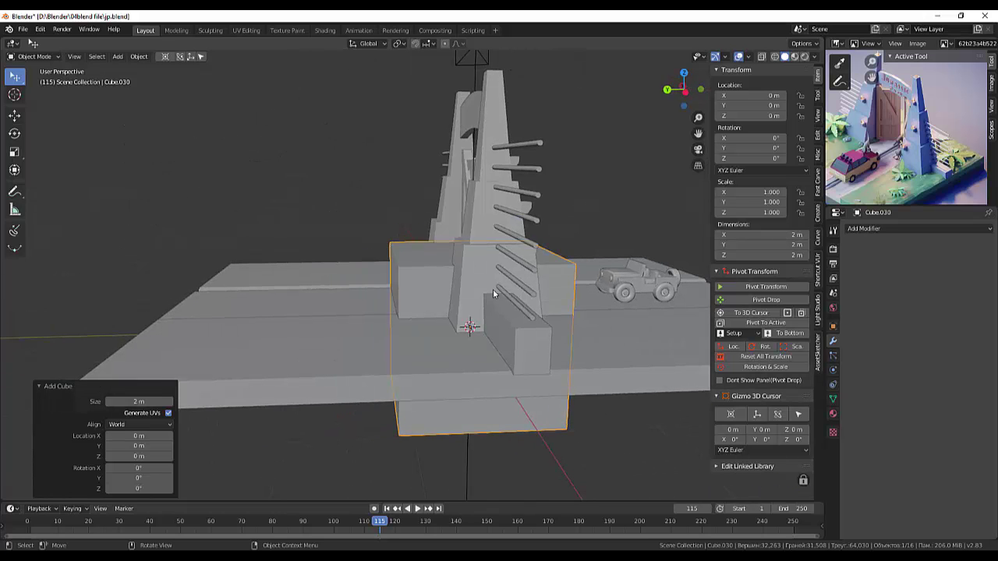
{"action": "mouse_move", "coordinate": [468, 292]}
{"action": "middle_mouse_down"}
{"action": "mouse_move", "coordinate": [495, 287]}
{"action": "mouse_move", "coordinate": [465, 289]}
{"action": "middle_mouse_up"}
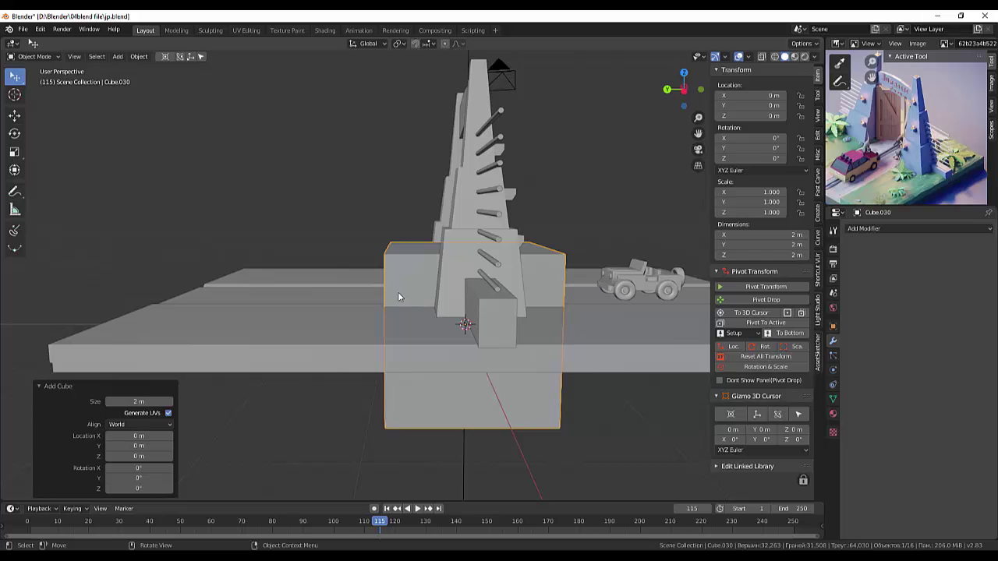
{"action": "key", "text": "g"}
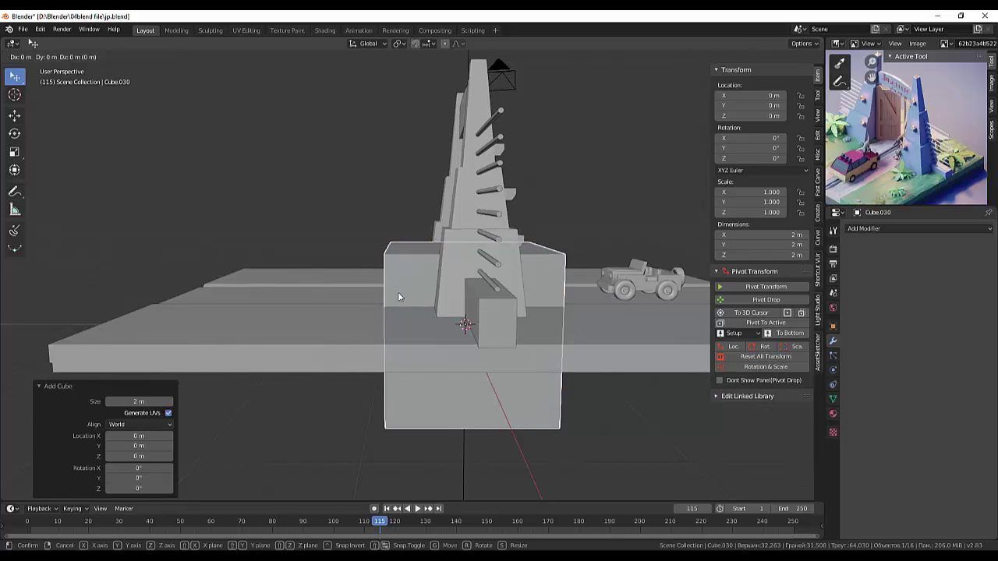
{"action": "key", "text": "y"}
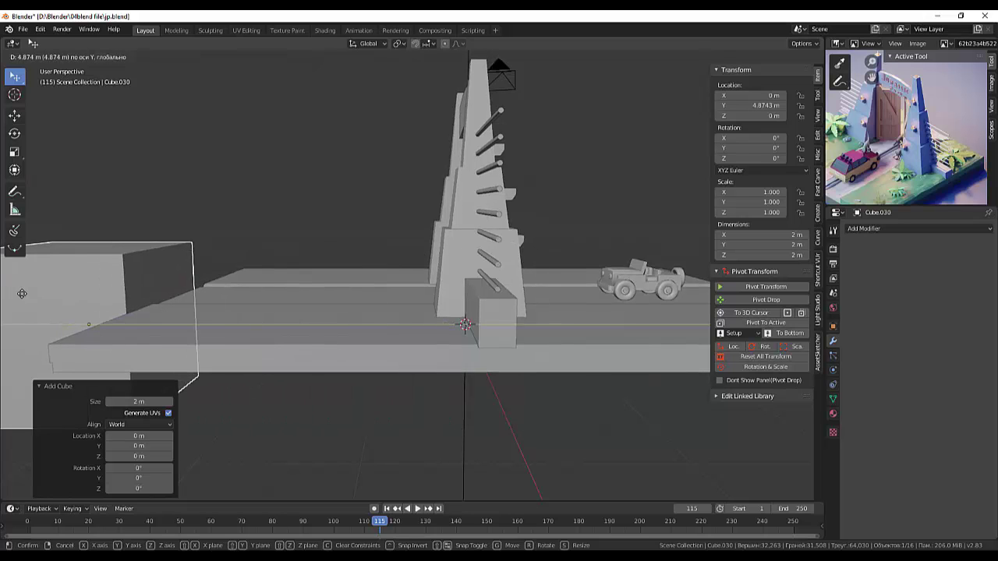
{"action": "left_click", "coordinate": [192, 322]}
{"action": "mouse_move", "coordinate": [192, 322]}
{"action": "middle_mouse_down"}
{"action": "mouse_move", "coordinate": [293, 312]}
{"action": "mouse_move", "coordinate": [301, 357]}
{"action": "middle_mouse_up"}
{"action": "scroll", "coordinate": [293, 327], "scroll_direction": "down", "scroll_amount": 3}
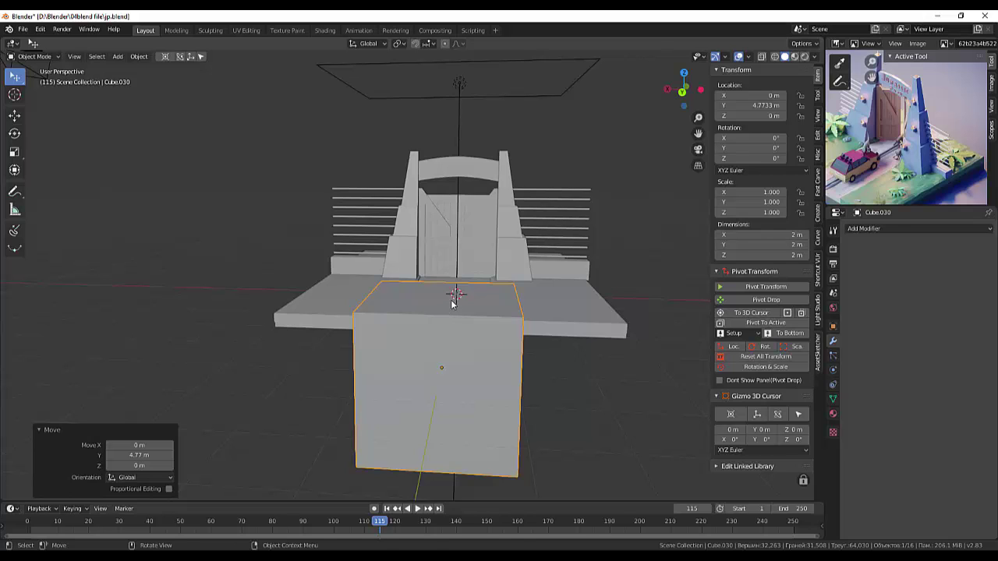
Step: Flatten the cube along Z and narrow it along X to 0.169 into a thin strip
{"action": "key", "text": "s"}
{"action": "key", "text": "z"}
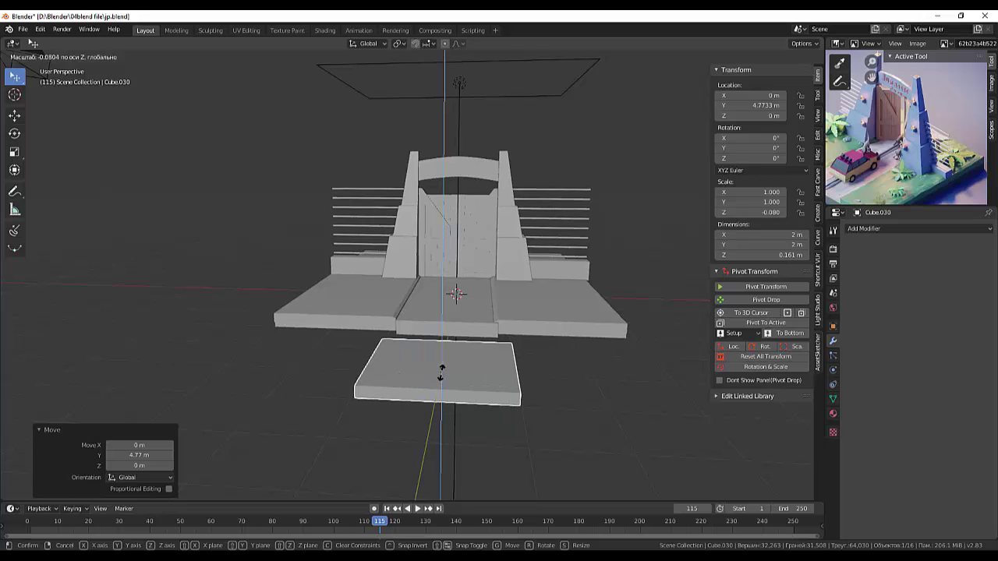
{"action": "left_click", "coordinate": [444, 378]}
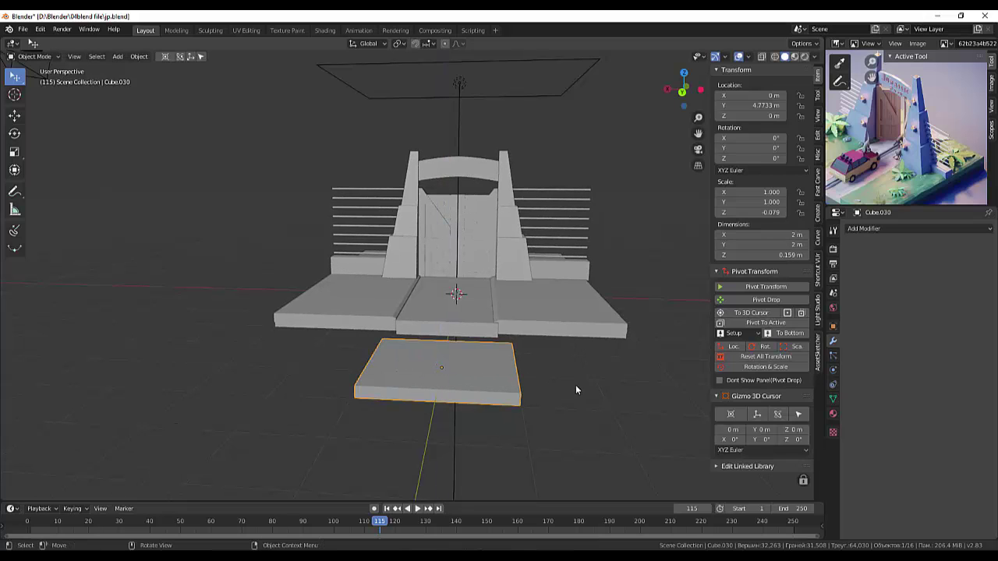
{"action": "key", "text": "s"}
{"action": "key", "text": "x"}
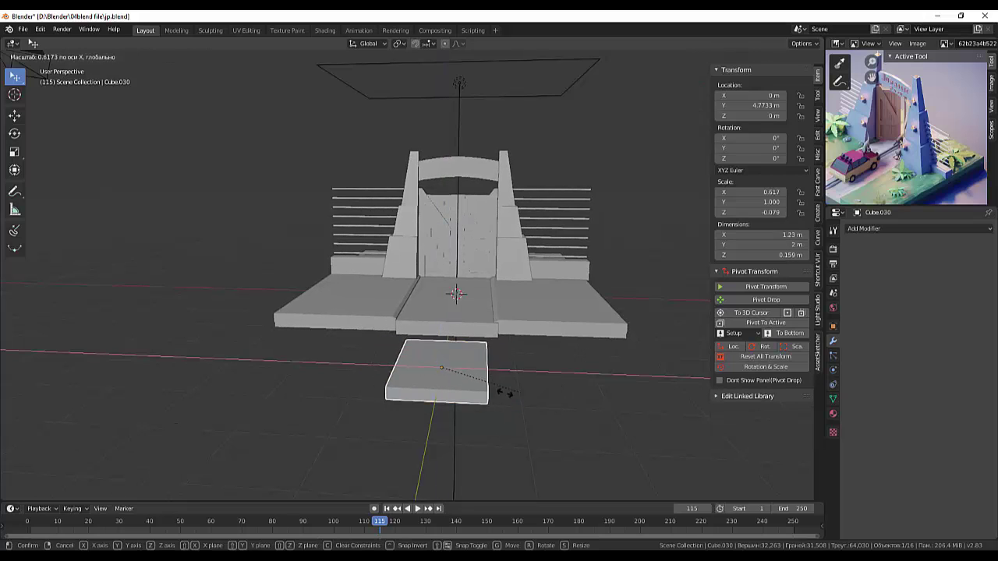
{"action": "left_click", "coordinate": [455, 388]}
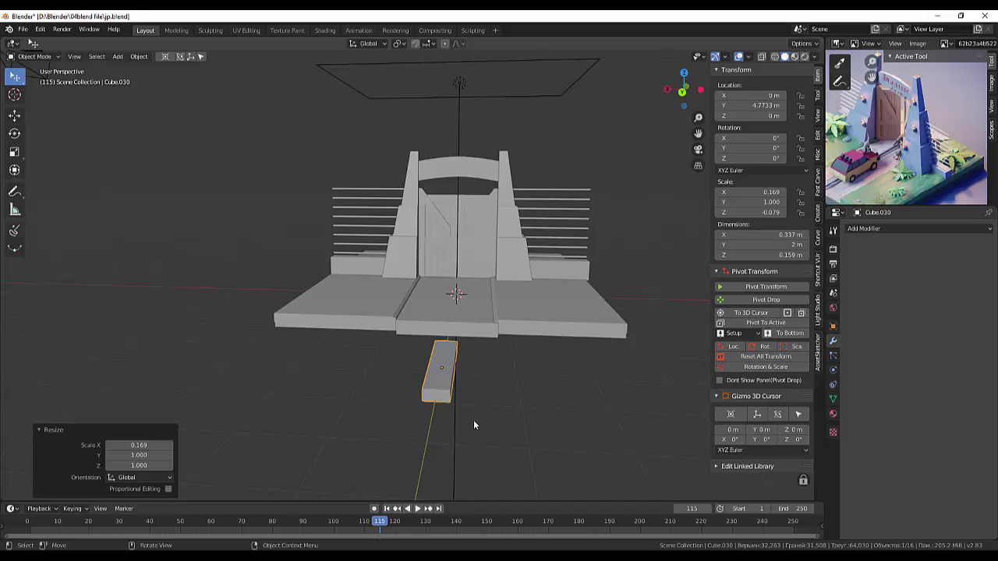
Step: In front view, raise the strip vertically to a height of 0.448 m
{"action": "key", "text": "KP_1"}
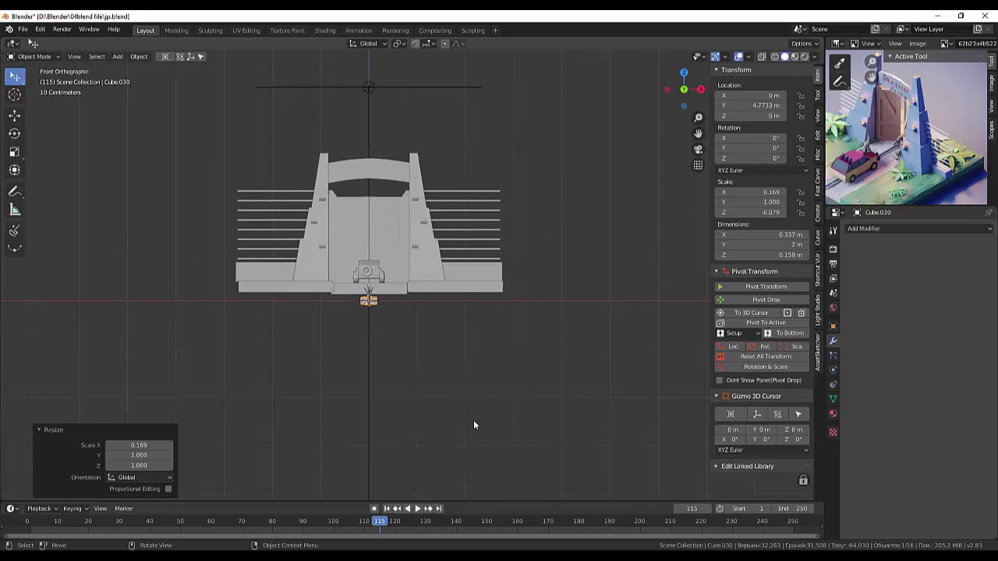
{"action": "key", "text": "ctrl+KP_1"}
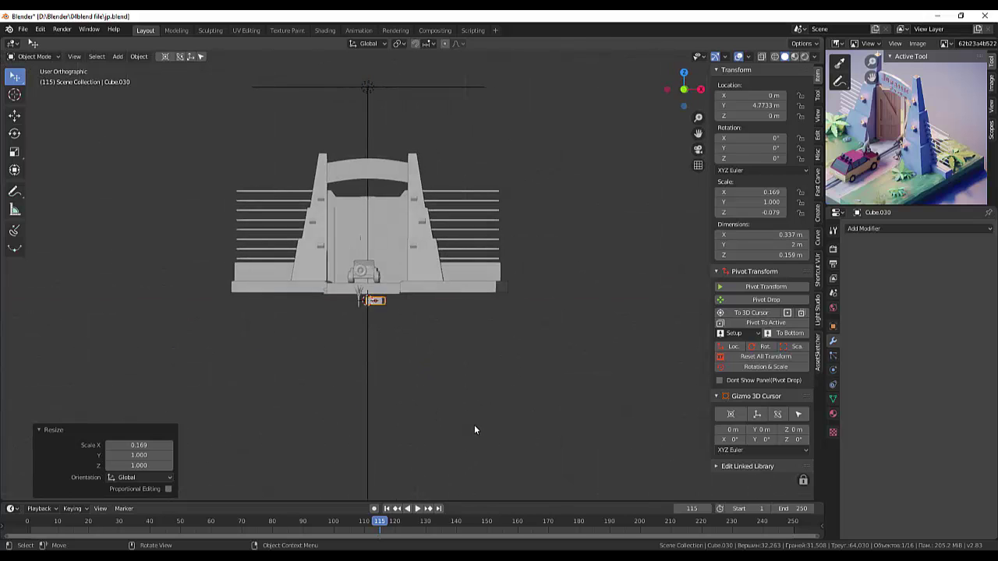
{"action": "scroll", "coordinate": [501, 364], "scroll_direction": "up", "scroll_amount": 2}
{"action": "scroll", "coordinate": [496, 361], "scroll_direction": "up", "scroll_amount": 2}
{"action": "middle_click_drag", "start_coordinate": [496, 360], "coordinate": [534, 376], "text": "shift"}
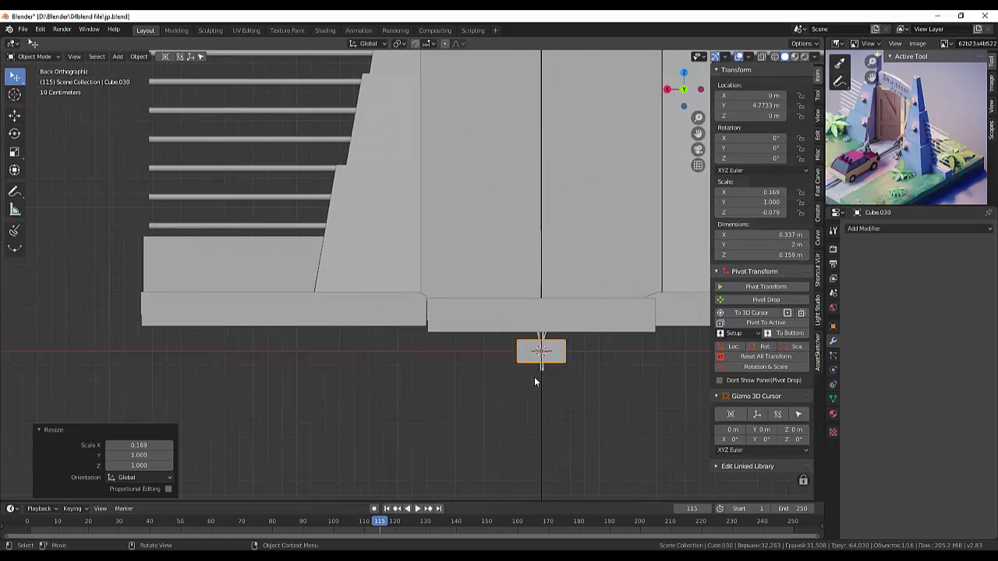
{"action": "key", "text": "KP_8"}
{"action": "scroll", "coordinate": [579, 412], "scroll_direction": "down", "scroll_amount": 3}
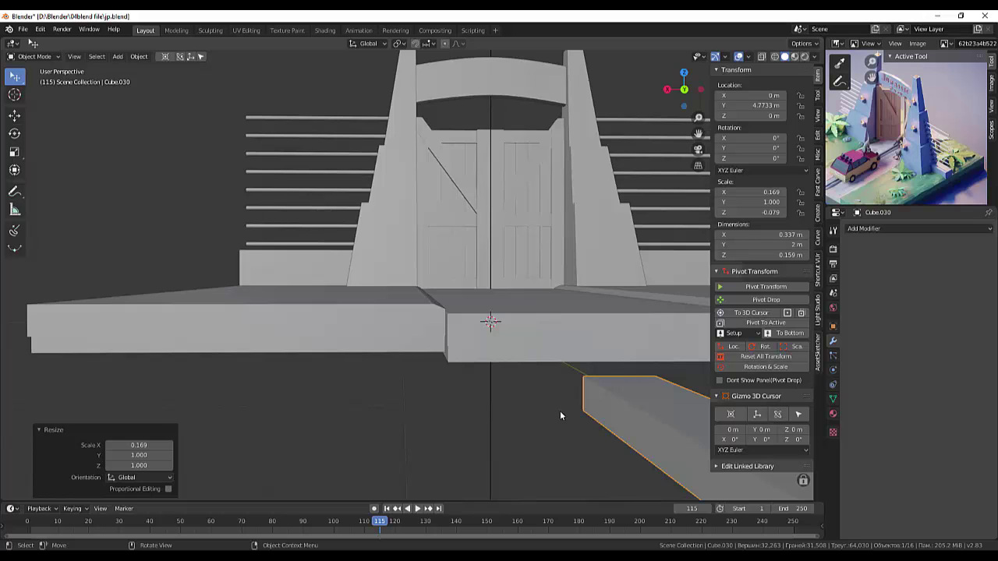
{"action": "key", "text": "KP_9"}
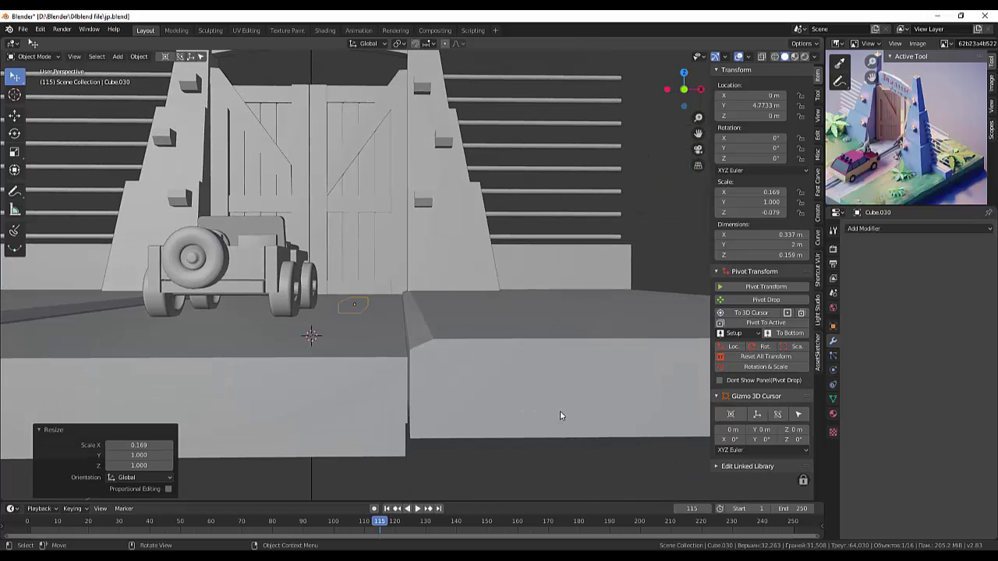
{"action": "key", "text": "KP_9"}
{"action": "key", "text": "KP_1"}
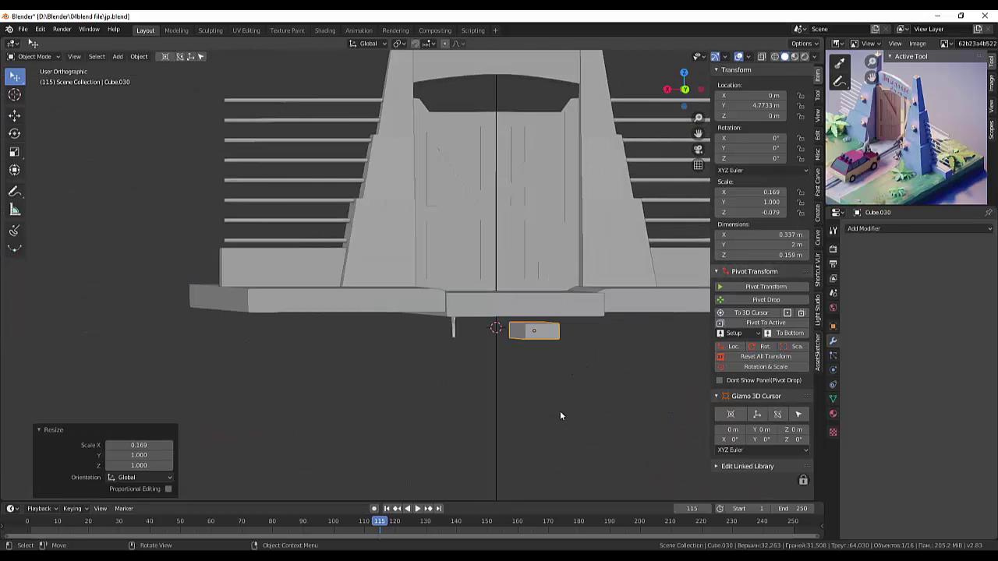
{"action": "key", "text": "KP_3"}
{"action": "key", "text": "KP_1"}
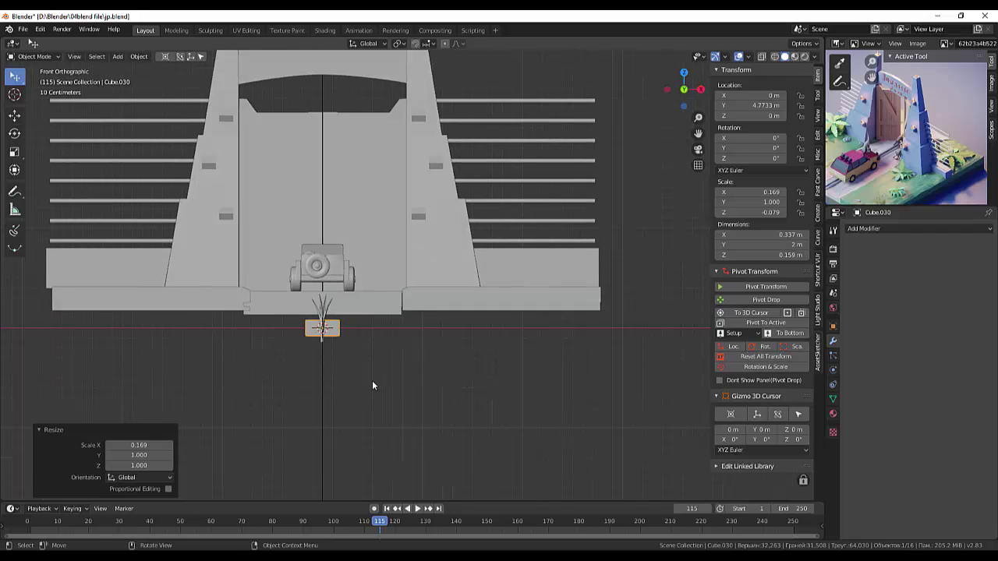
{"action": "scroll", "coordinate": [368, 382], "scroll_direction": "up", "scroll_amount": 2}
{"action": "scroll", "coordinate": [260, 384], "scroll_direction": "up", "scroll_amount": 2}
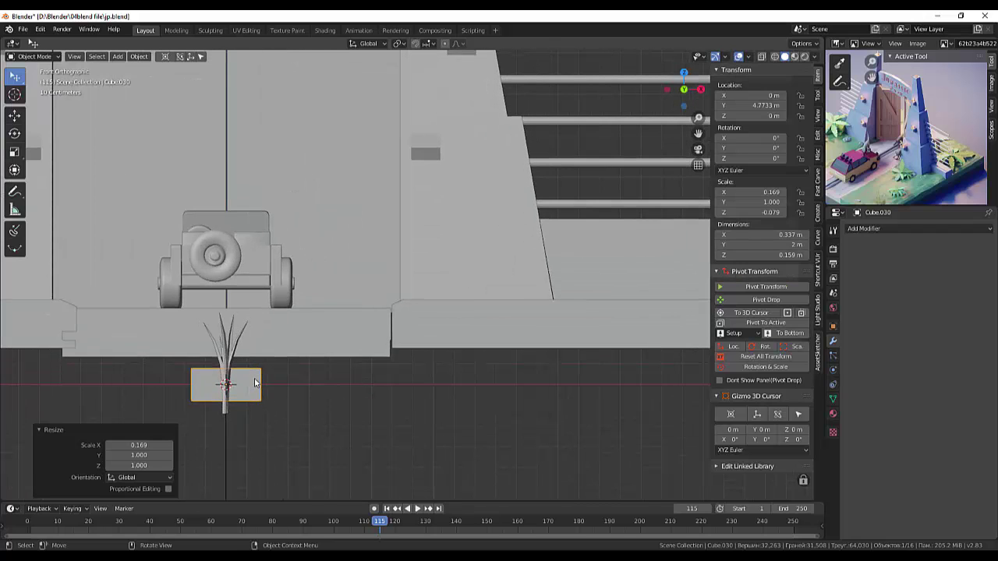
{"action": "left_click", "coordinate": [256, 383]}
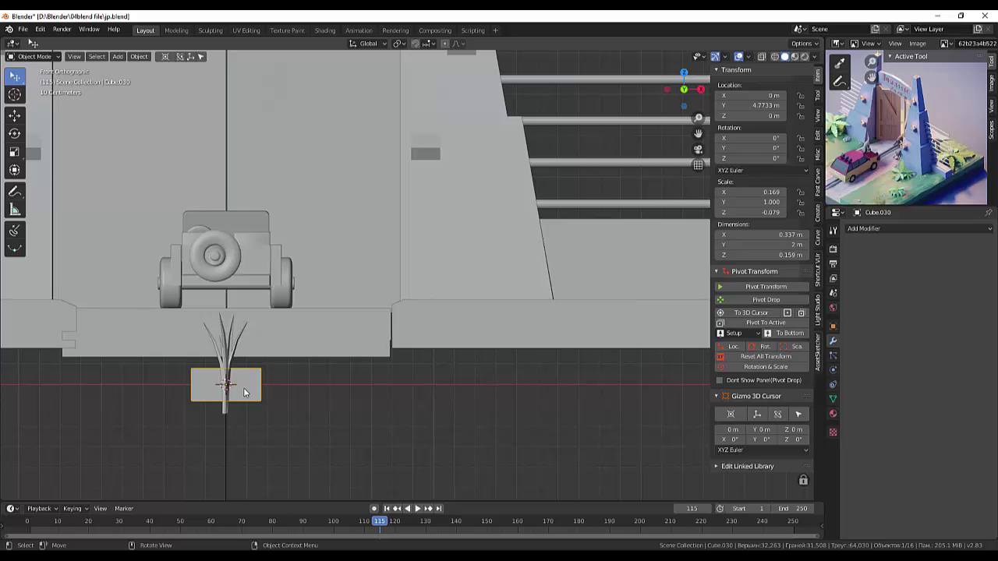
{"action": "key", "text": "g"}
{"action": "key", "text": "z"}
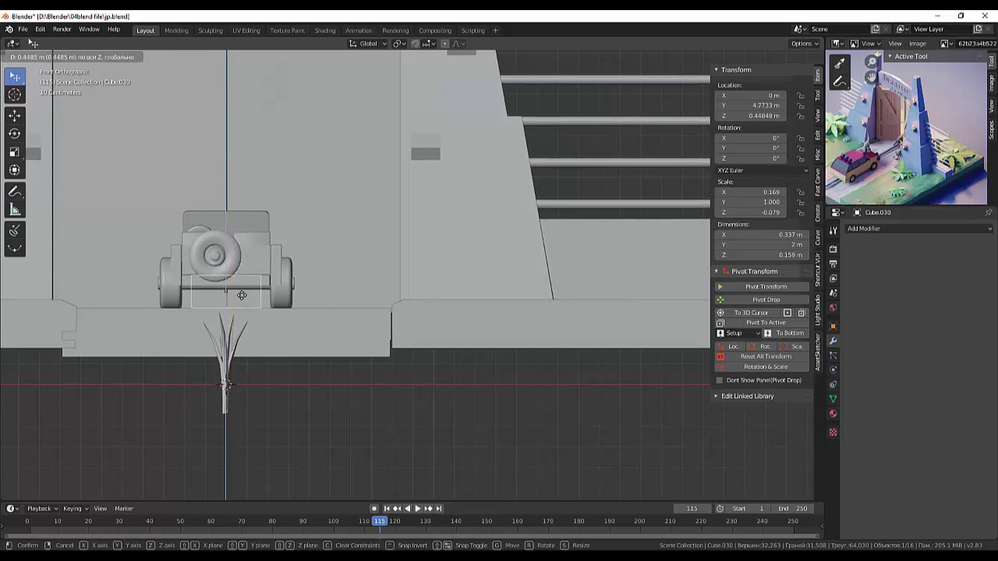
{"action": "left_click", "coordinate": [241, 299]}
Step: Scale the strip uniformly to 0.399, making a 0.798 m-long plank
{"action": "key", "text": "s"}
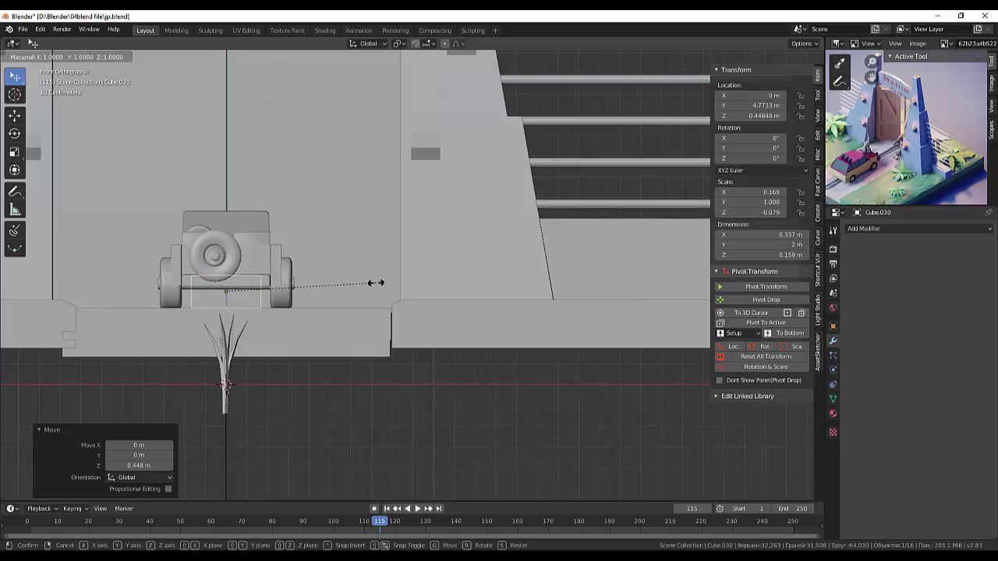
{"action": "left_click", "coordinate": [286, 288]}
{"action": "scroll", "coordinate": [248, 296], "scroll_direction": "up", "scroll_amount": 3}
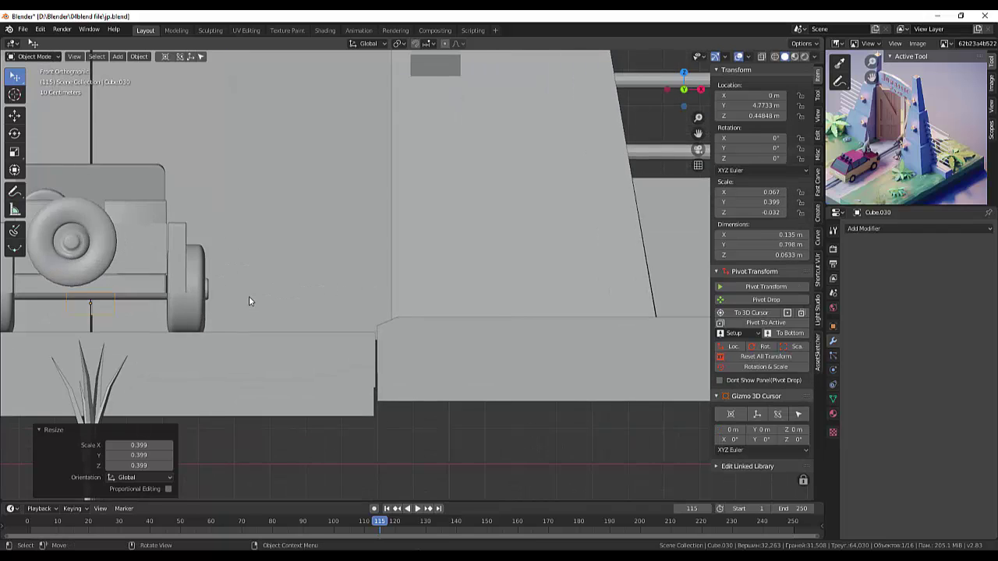
{"action": "scroll", "coordinate": [248, 295], "scroll_direction": "up", "scroll_amount": 3}
{"action": "mouse_move", "coordinate": [251, 296]}
{"action": "middle_mouse_down"}
{"action": "mouse_move", "coordinate": [401, 336]}
{"action": "mouse_move", "coordinate": [484, 332]}
{"action": "mouse_move", "coordinate": [454, 411]}
{"action": "mouse_move", "coordinate": [462, 432]}
{"action": "middle_mouse_up"}
{"action": "scroll", "coordinate": [256, 303], "scroll_direction": "down", "scroll_amount": 3}
{"action": "scroll", "coordinate": [257, 311], "scroll_direction": "down", "scroll_amount": 4}
{"action": "scroll", "coordinate": [267, 324], "scroll_direction": "down", "scroll_amount": 4}
{"action": "scroll", "coordinate": [453, 411], "scroll_direction": "up", "scroll_amount": 2}
{"action": "scroll", "coordinate": [449, 410], "scroll_direction": "down", "scroll_amount": 2}
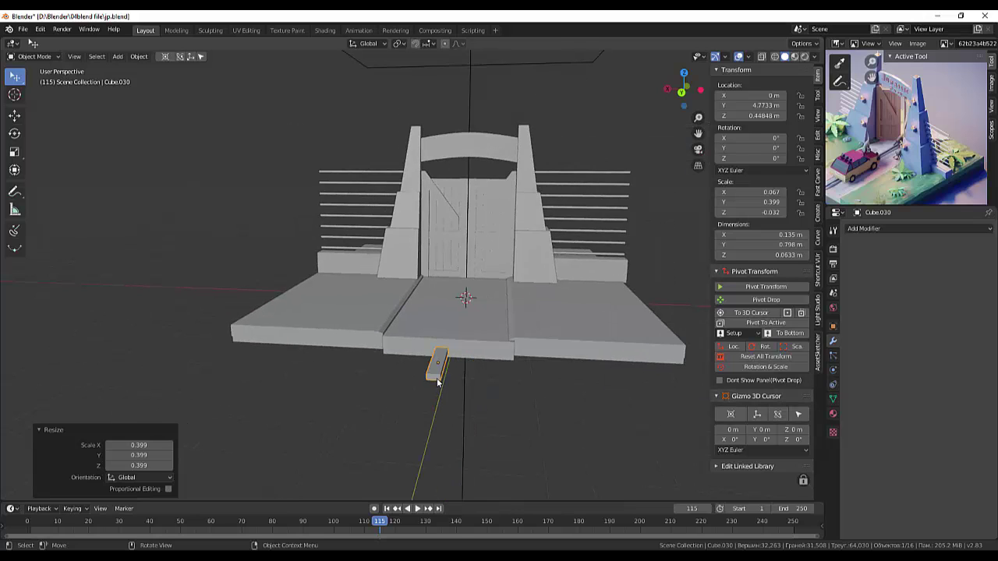
{"action": "middle_click_drag", "start_coordinate": [441, 398], "coordinate": [439, 392]}
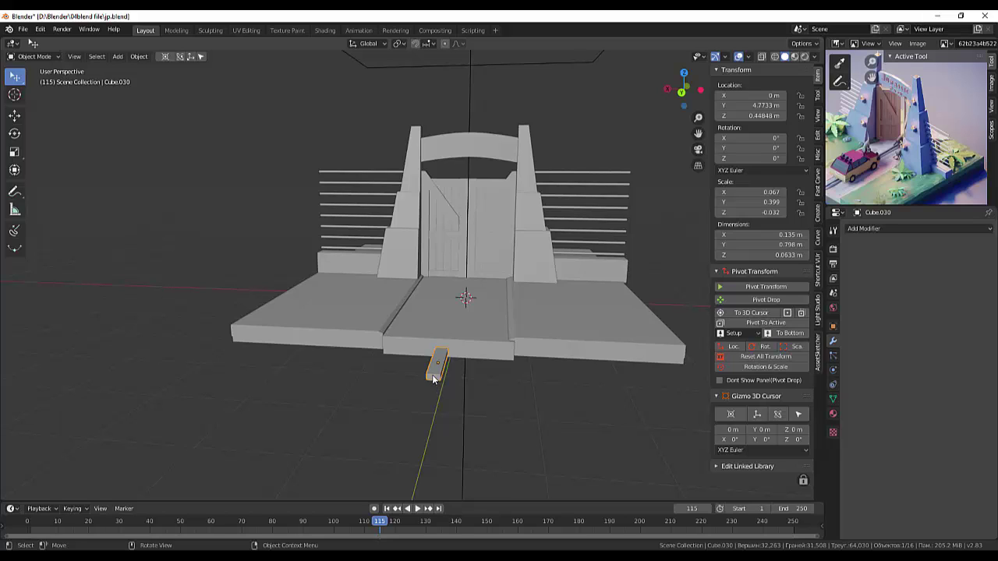
Step: Shade the small block flat and switch it to Edit Mode
{"action": "right_click", "coordinate": [435, 379]}
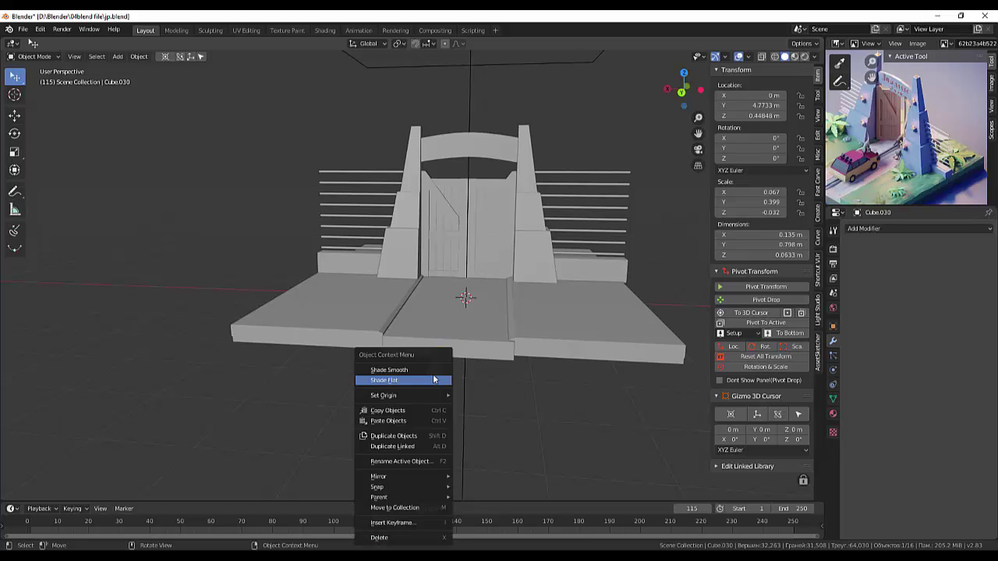
{"action": "left_click", "coordinate": [434, 379]}
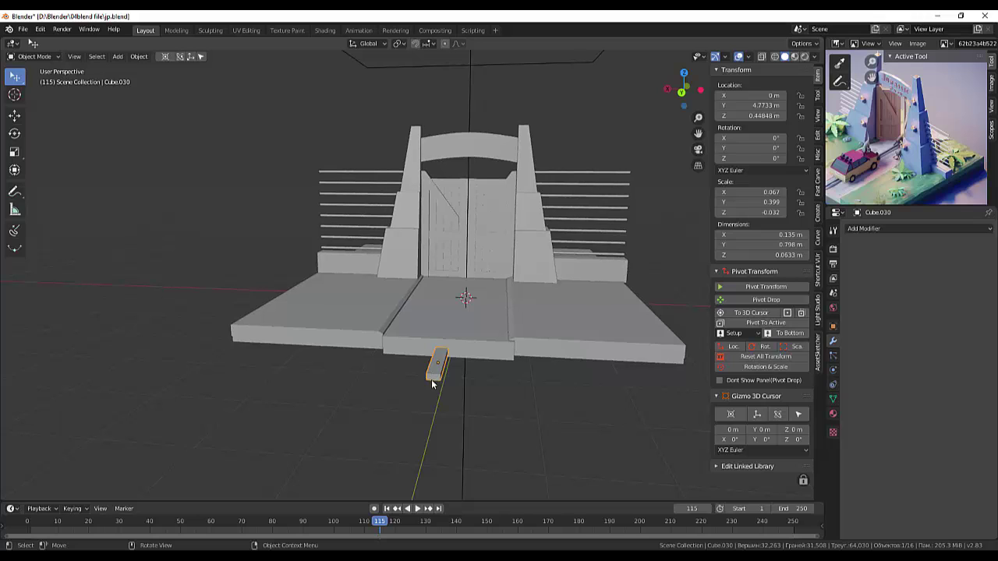
{"action": "left_click", "coordinate": [34, 56]}
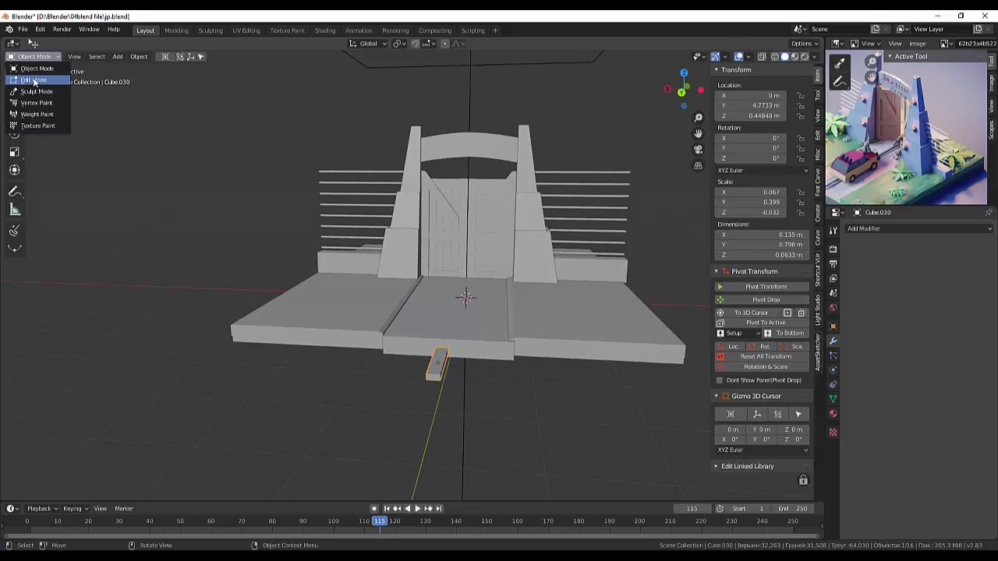
{"action": "left_click", "coordinate": [34, 81]}
Step: Insert a 2-cut loop cut along the block's length without sliding it
{"action": "scroll", "coordinate": [443, 432], "scroll_direction": "up", "scroll_amount": 1}
{"action": "scroll", "coordinate": [457, 468], "scroll_direction": "up", "scroll_amount": 1}
{"action": "scroll", "coordinate": [465, 482], "scroll_direction": "up", "scroll_amount": 1}
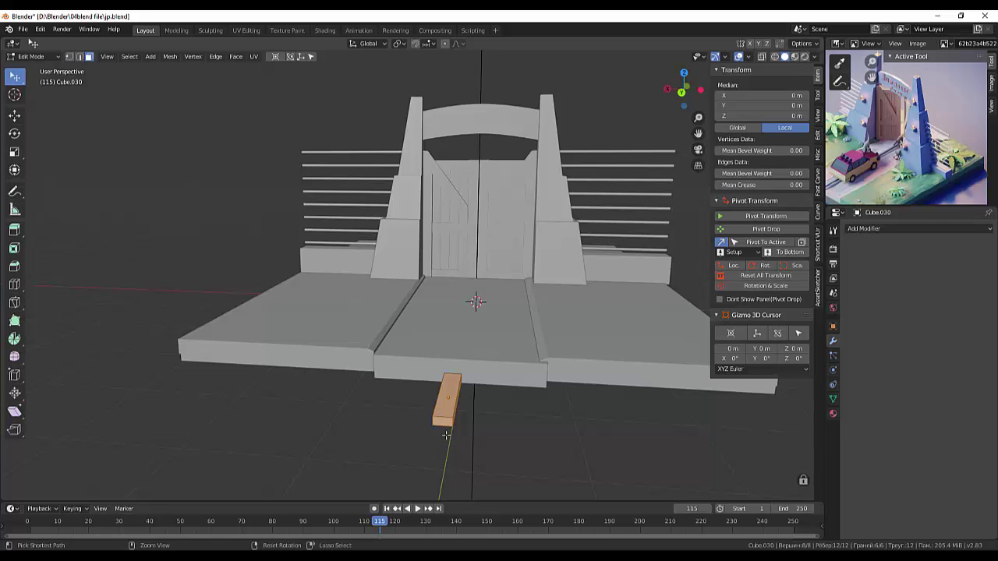
{"action": "key", "text": "ctrl+r"}
{"action": "scroll", "coordinate": [445, 435], "scroll_direction": "up", "scroll_amount": 1}
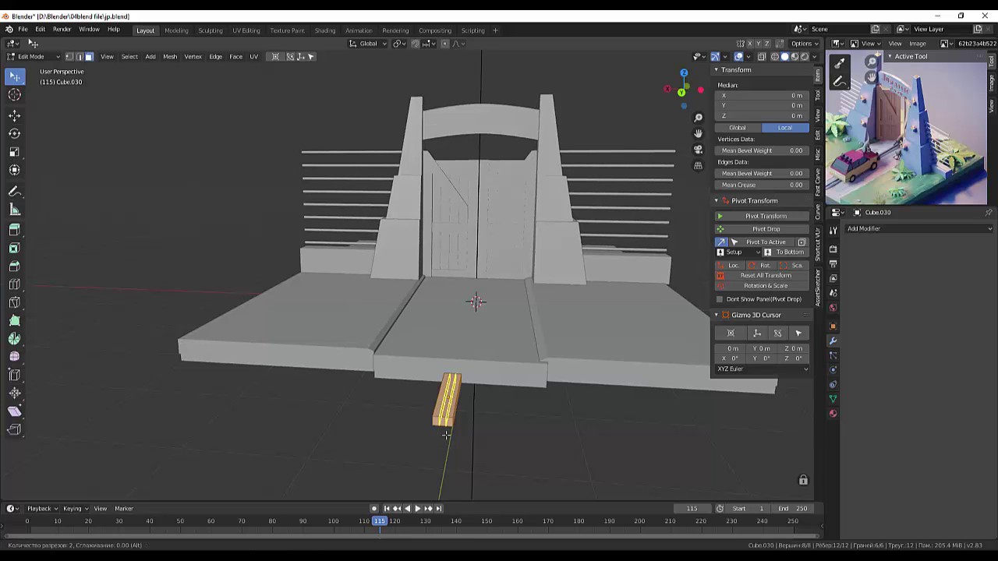
{"action": "left_click", "coordinate": [446, 436]}
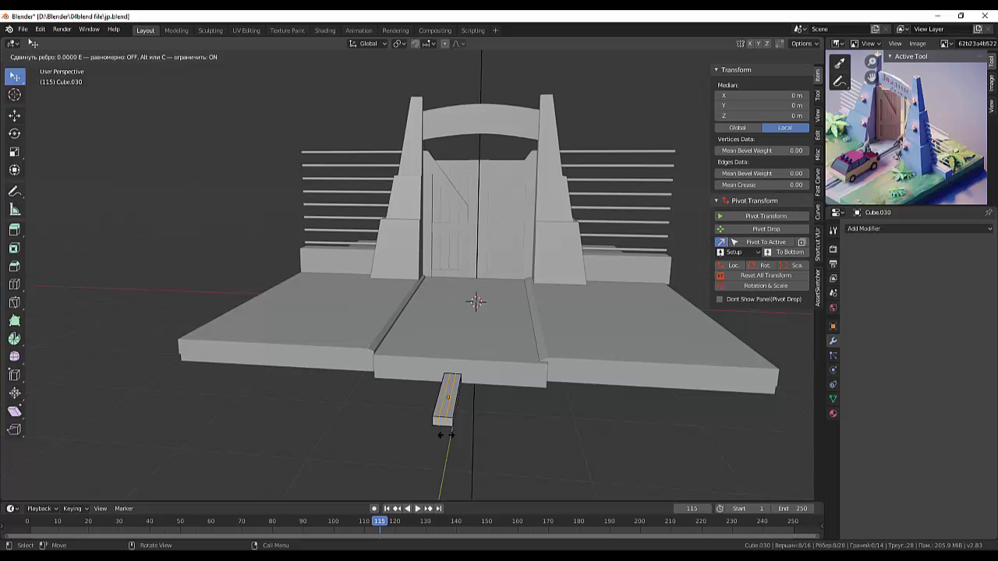
{"action": "left_click", "coordinate": [446, 434]}
Step: Add another 2-cut lengthwise loop cut to mark off a narrow centre strip
{"action": "scroll", "coordinate": [445, 451], "scroll_direction": "up", "scroll_amount": 3}
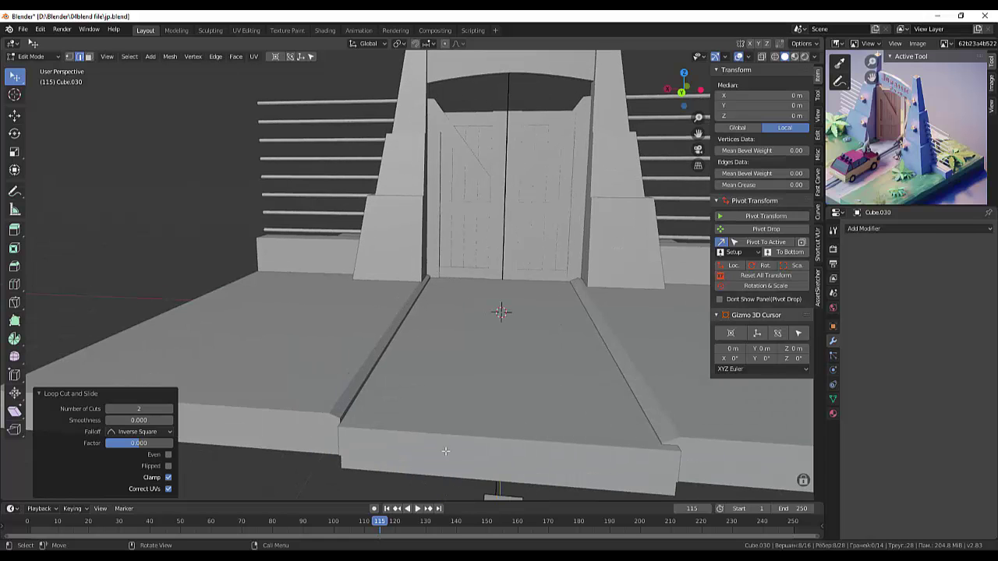
{"action": "scroll", "coordinate": [448, 449], "scroll_direction": "down", "scroll_amount": 3}
{"action": "middle_click_drag", "start_coordinate": [448, 448], "coordinate": [450, 441]}
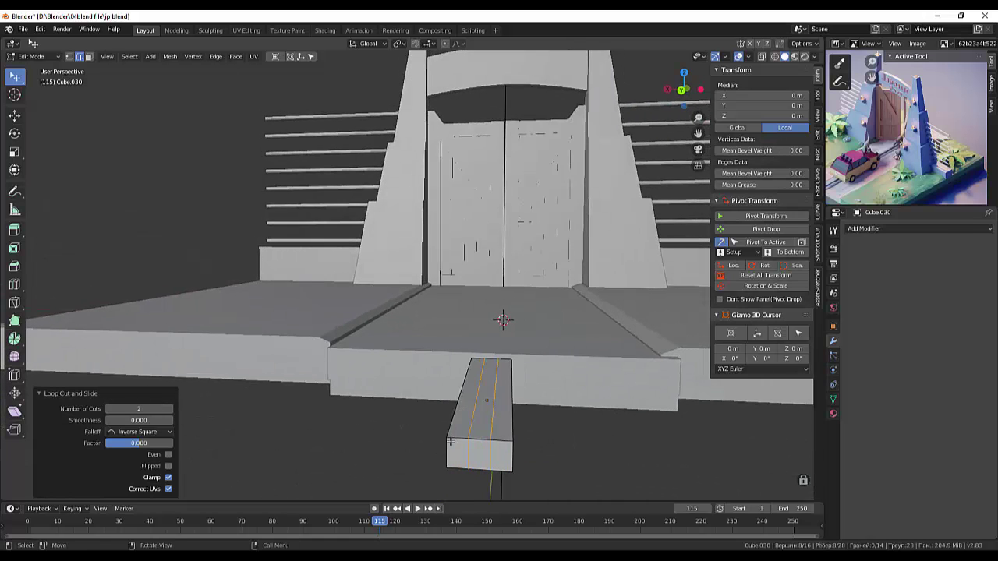
{"action": "left_click", "coordinate": [477, 442]}
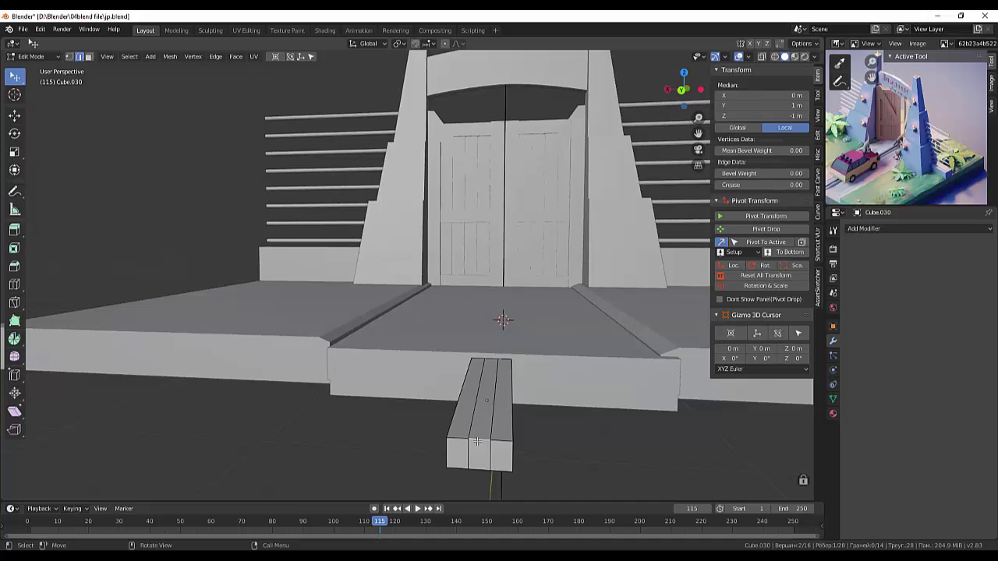
{"action": "key", "text": "ctrl+r"}
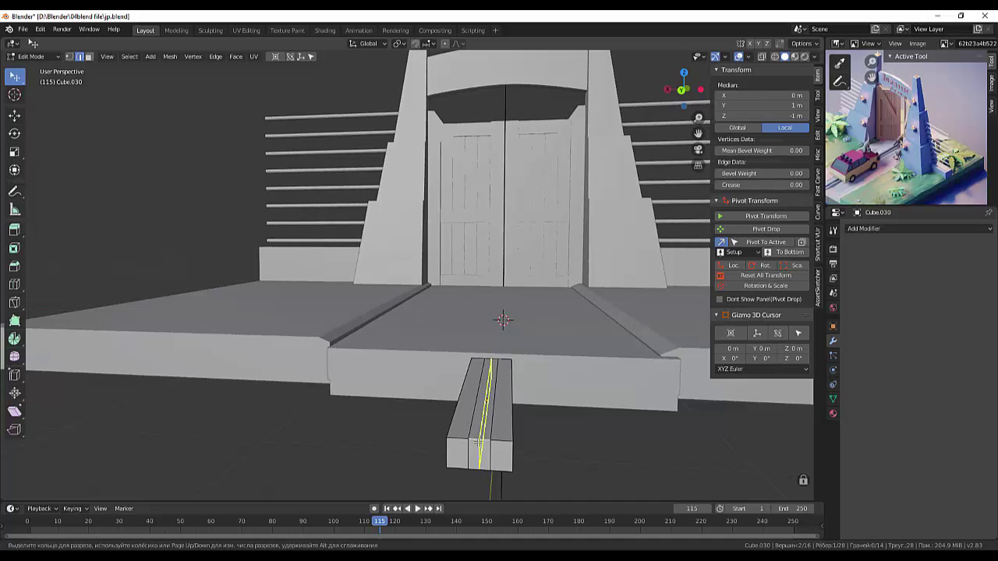
{"action": "scroll", "coordinate": [478, 441], "scroll_direction": "up", "scroll_amount": 1}
{"action": "left_click", "coordinate": [478, 443]}
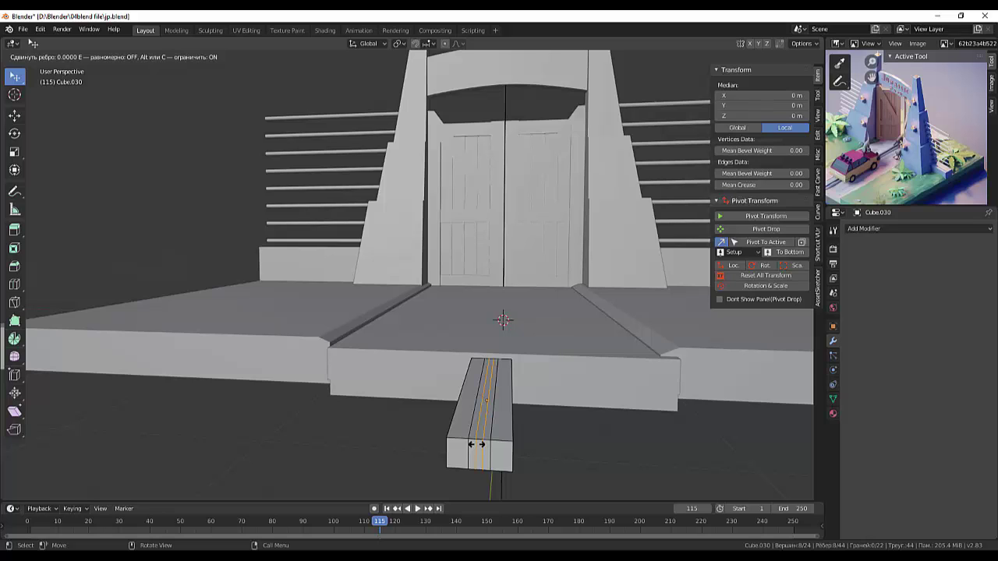
{"action": "left_click", "coordinate": [476, 444]}
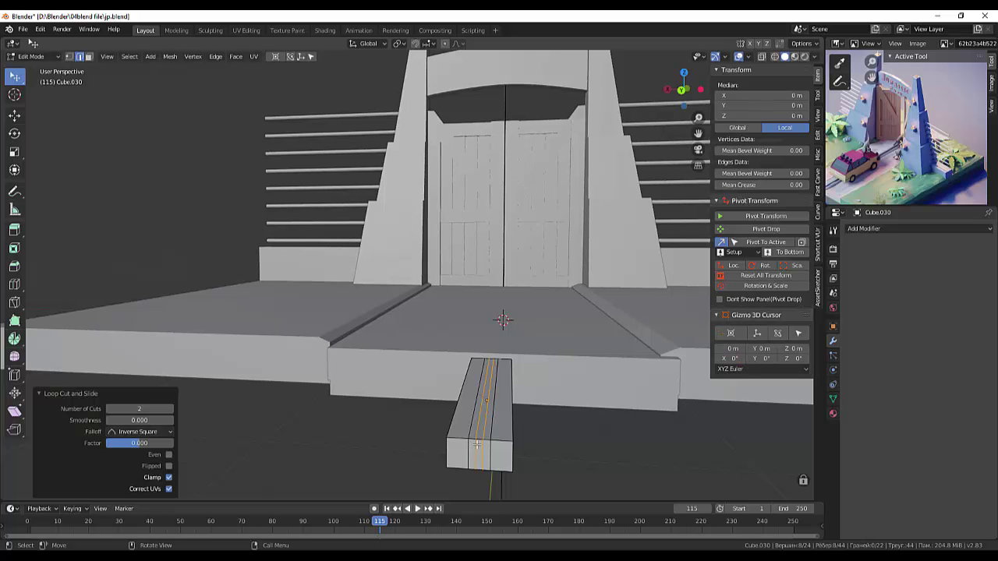
Step: In face select mode, select the thin centre face on the block's top
{"action": "left_click", "coordinate": [89, 57]}
{"action": "left_click", "coordinate": [480, 435]}
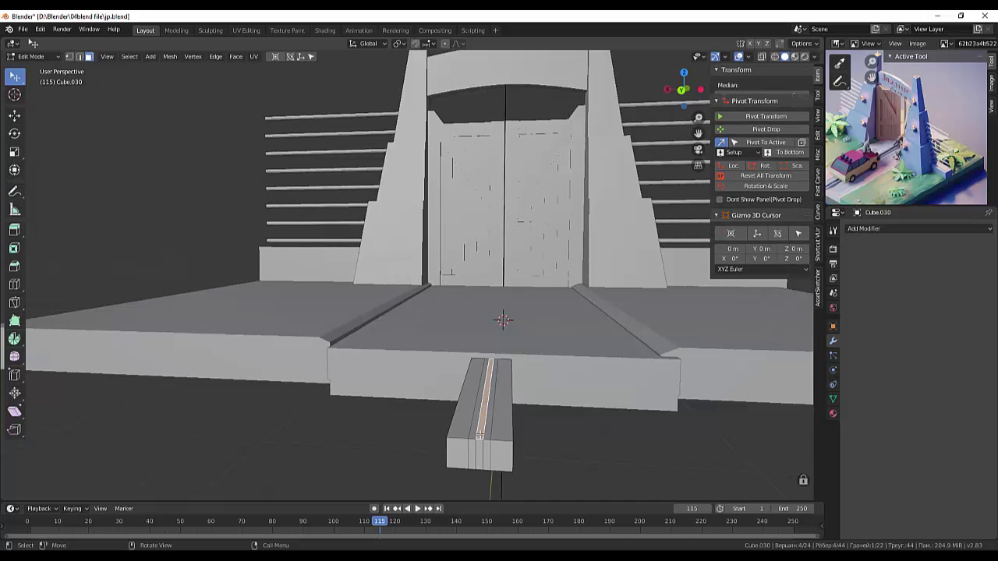
{"action": "left_click", "coordinate": [482, 451]}
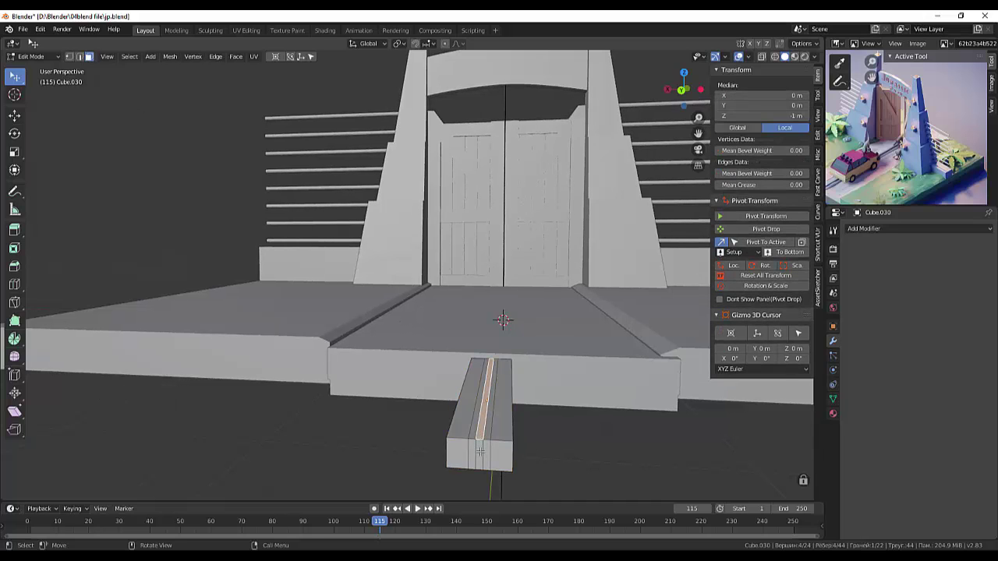
{"action": "left_click", "coordinate": [481, 451]}
{"action": "key", "text": "l"}
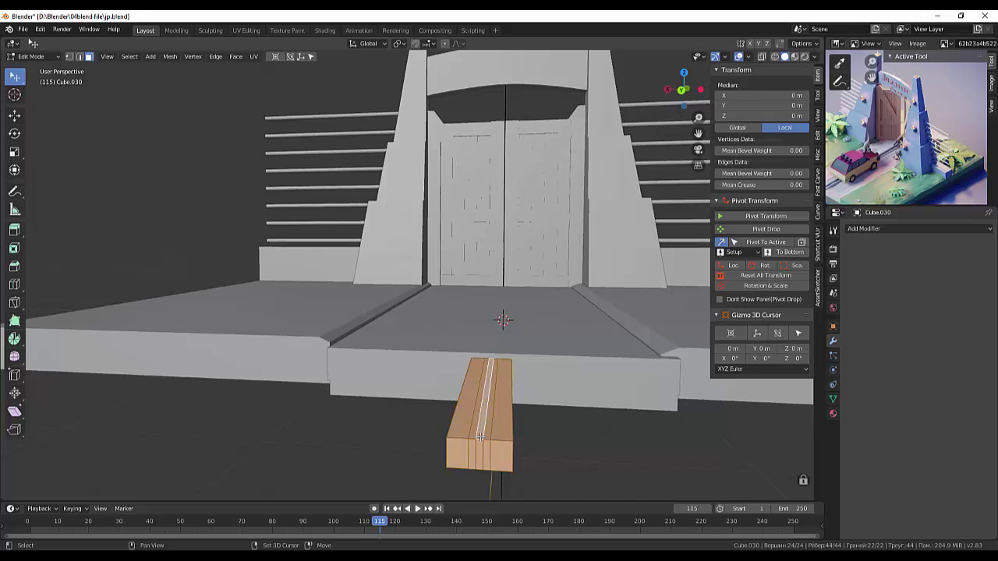
{"action": "left_click", "coordinate": [606, 445]}
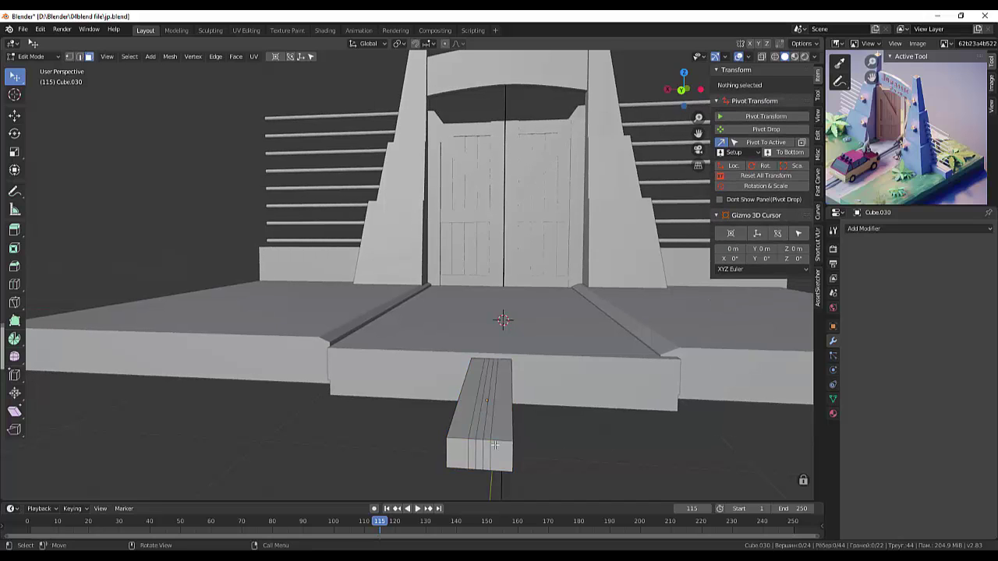
{"action": "left_click", "coordinate": [484, 441]}
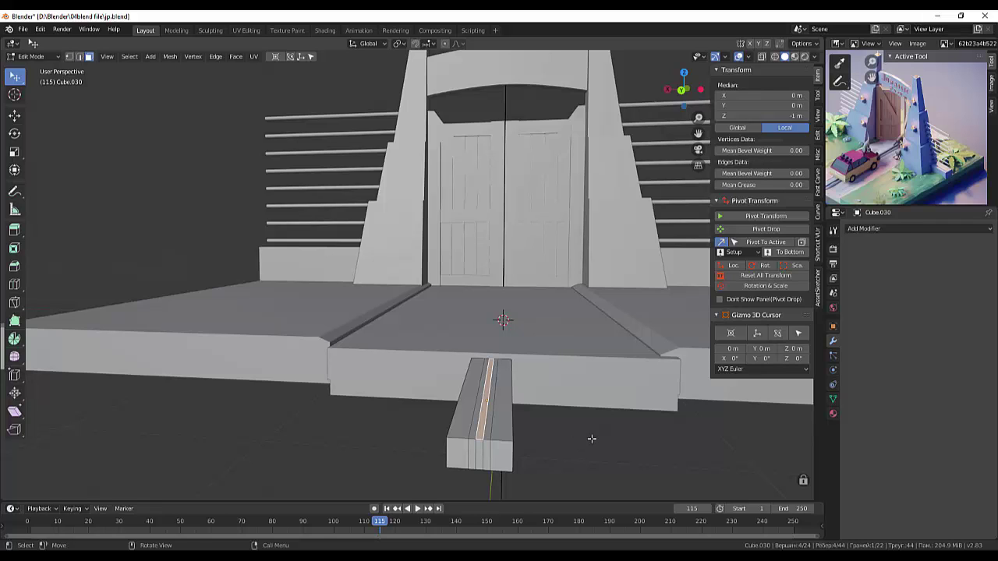
Step: Lower the centre face along Z to form a groove
{"action": "key", "text": "g"}
{"action": "key", "text": "z"}
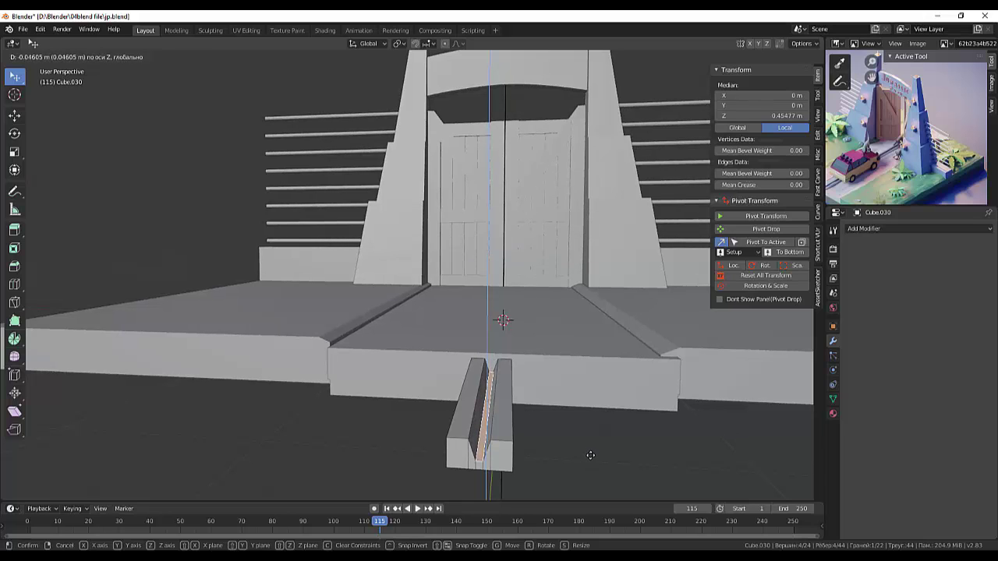
{"action": "left_click", "coordinate": [591, 456]}
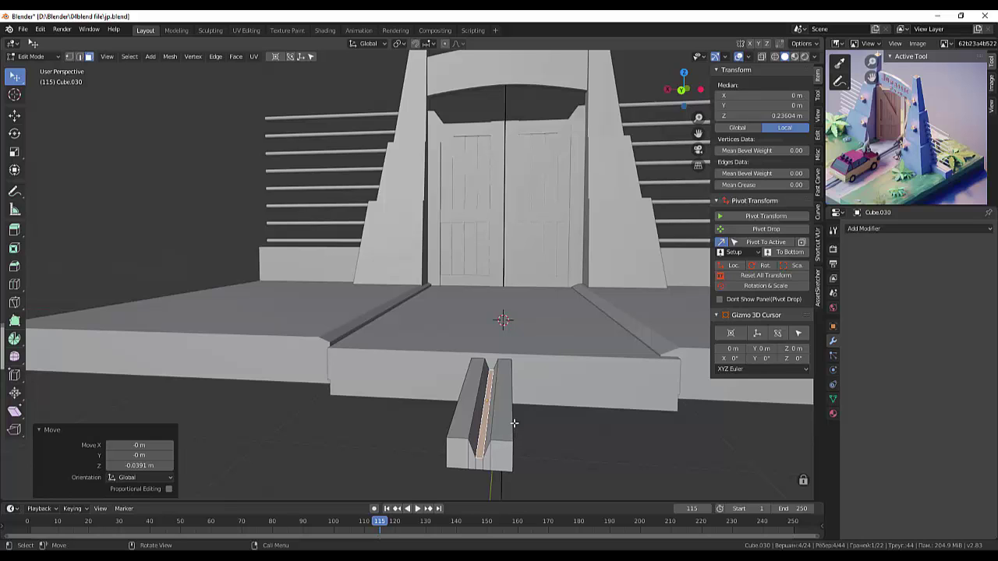
Step: Select both top edges and scale them along X to 0.677 for tapered sides
{"action": "left_click", "coordinate": [79, 56]}
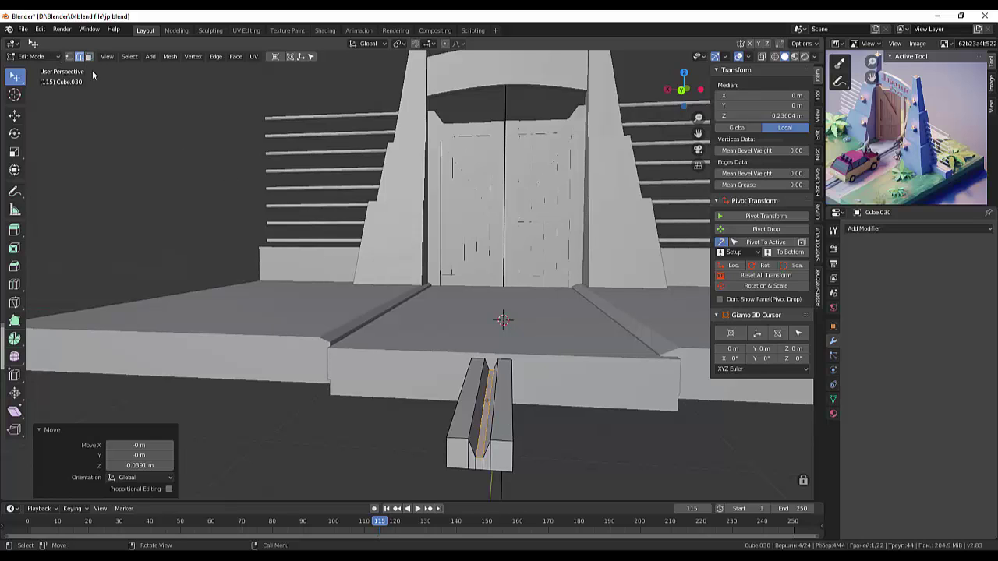
{"action": "left_click", "coordinate": [511, 408]}
{"action": "left_click", "coordinate": [511, 405], "text": "shift"}
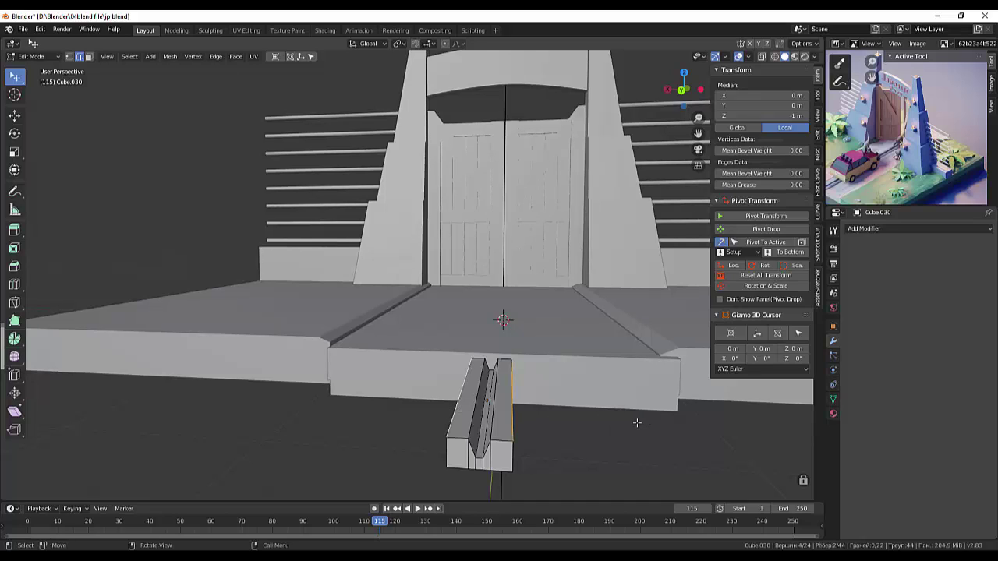
{"action": "key", "text": "s"}
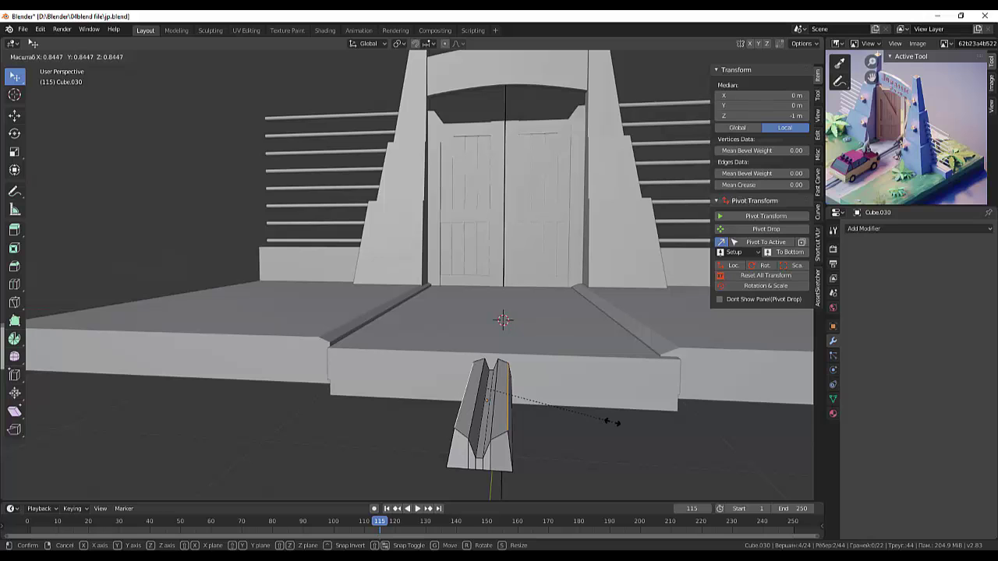
{"action": "key", "text": "x"}
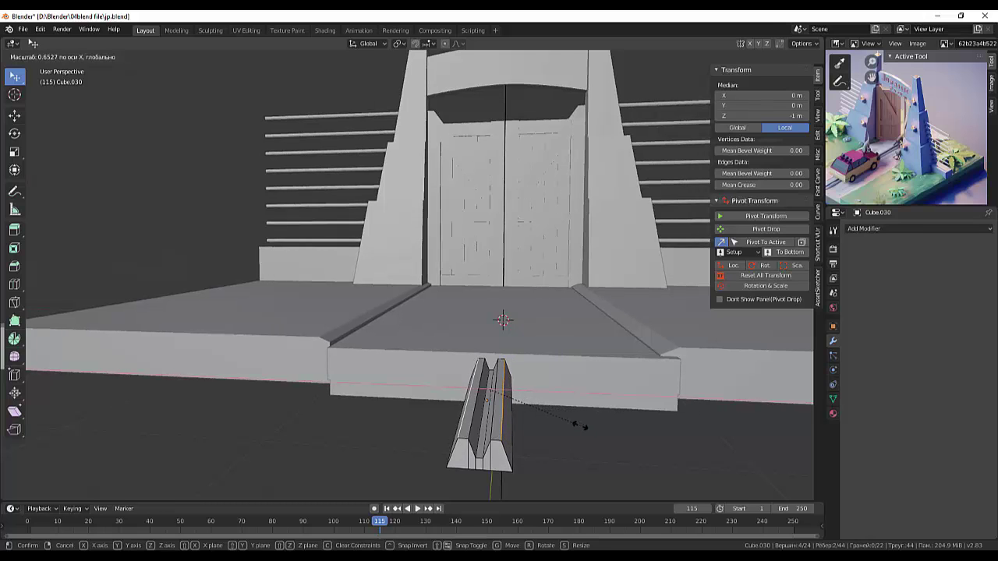
{"action": "left_click", "coordinate": [578, 425]}
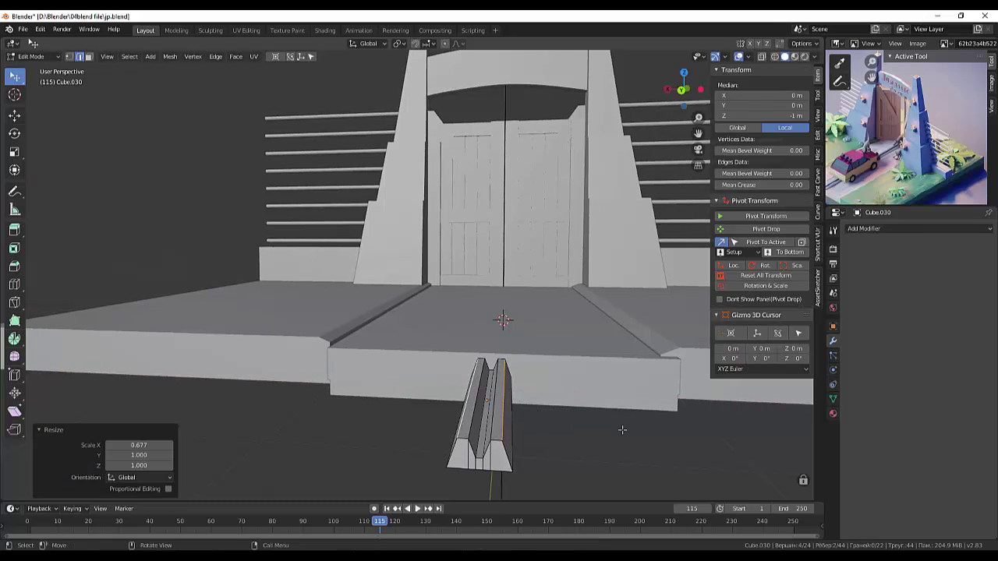
{"action": "mouse_move", "coordinate": [577, 425]}
{"action": "middle_mouse_down"}
{"action": "mouse_move", "coordinate": [620, 410]}
{"action": "mouse_move", "coordinate": [623, 422]}
{"action": "mouse_move", "coordinate": [624, 406]}
{"action": "middle_mouse_up"}
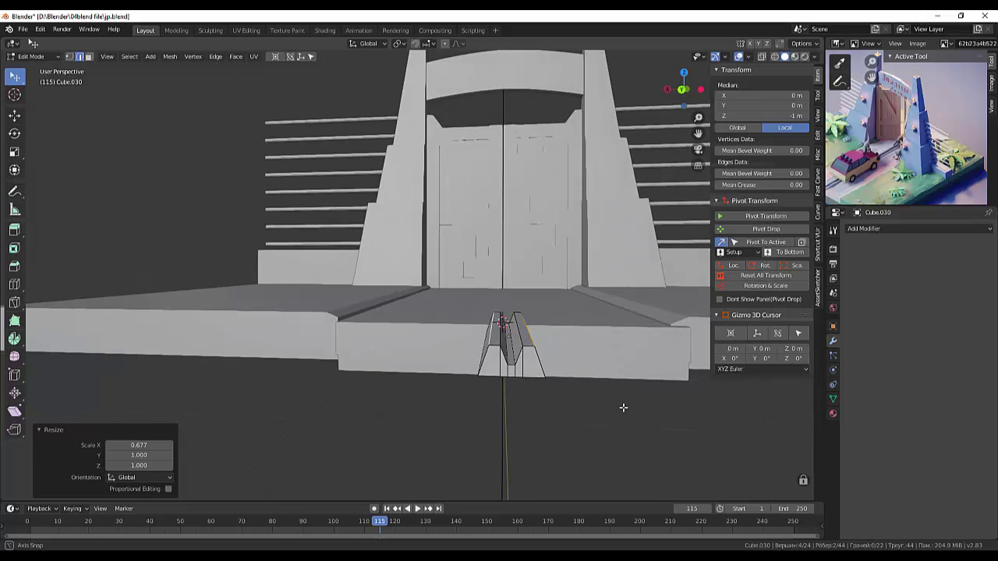
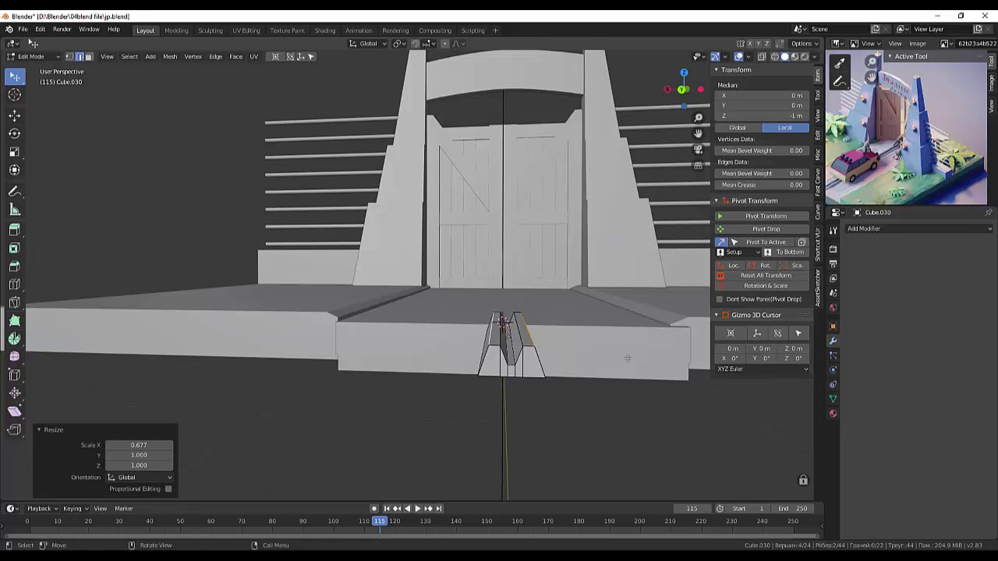
Step: Scale Cube.030's mesh up to 0.135 × 0.837 × 0.0633 m, deselect, and return to Object Mode
{"action": "key", "text": "s"}
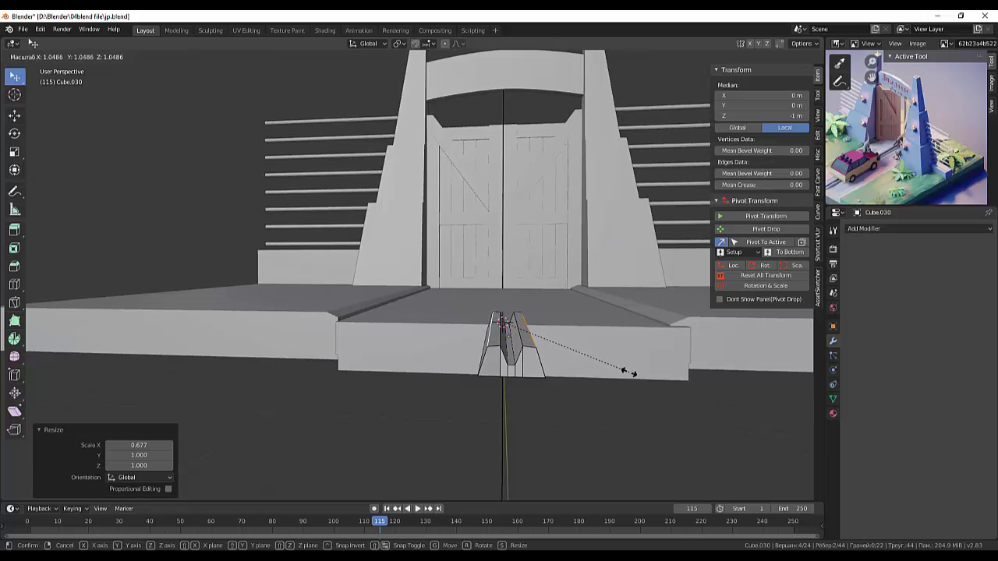
{"action": "left_click", "coordinate": [629, 370]}
{"action": "left_click", "coordinate": [623, 404]}
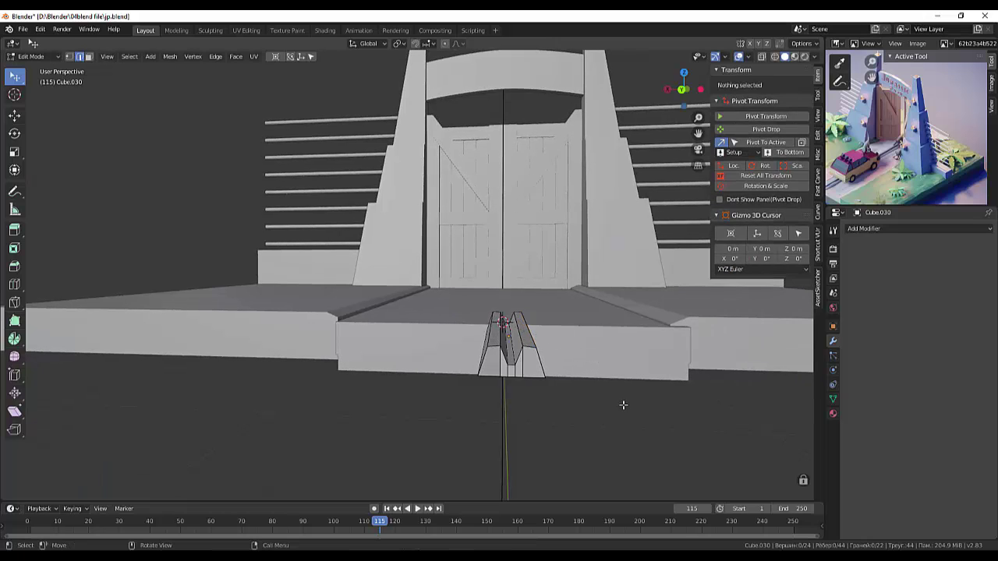
{"action": "left_click", "coordinate": [31, 56]}
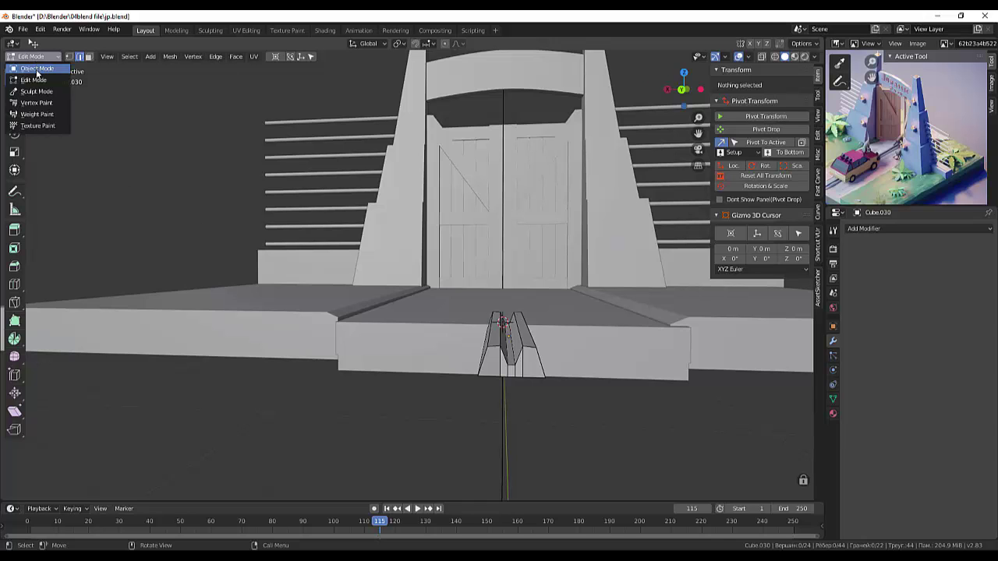
{"action": "left_click", "coordinate": [35, 68]}
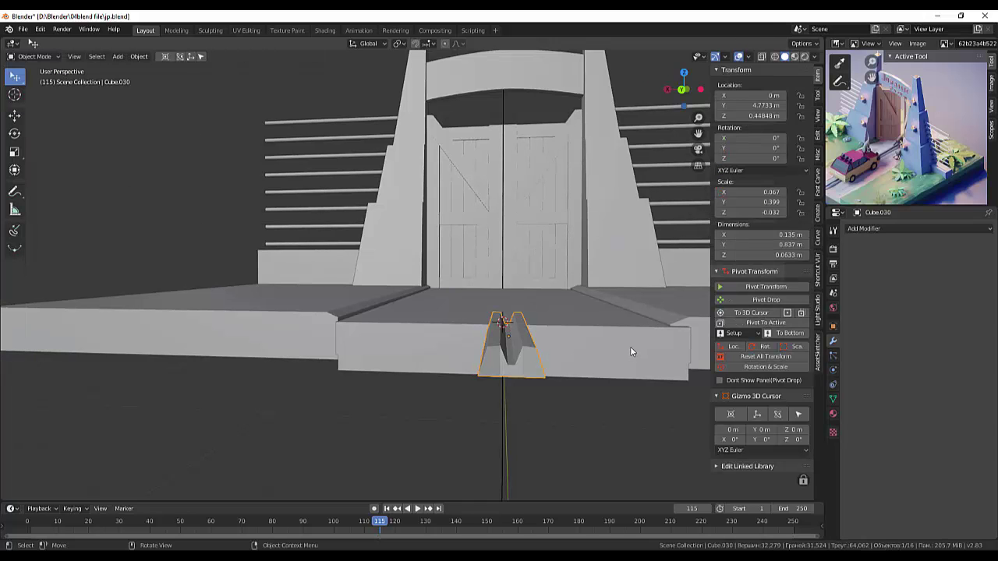
Step: Scale the Cube.030 rail piece by 0.448, down to 0.0603 × 0.375 × 0.0284 m
{"action": "mouse_move", "coordinate": [630, 346]}
{"action": "middle_mouse_down"}
{"action": "mouse_move", "coordinate": [604, 335]}
{"action": "mouse_move", "coordinate": [631, 337]}
{"action": "mouse_move", "coordinate": [633, 350]}
{"action": "middle_mouse_up"}
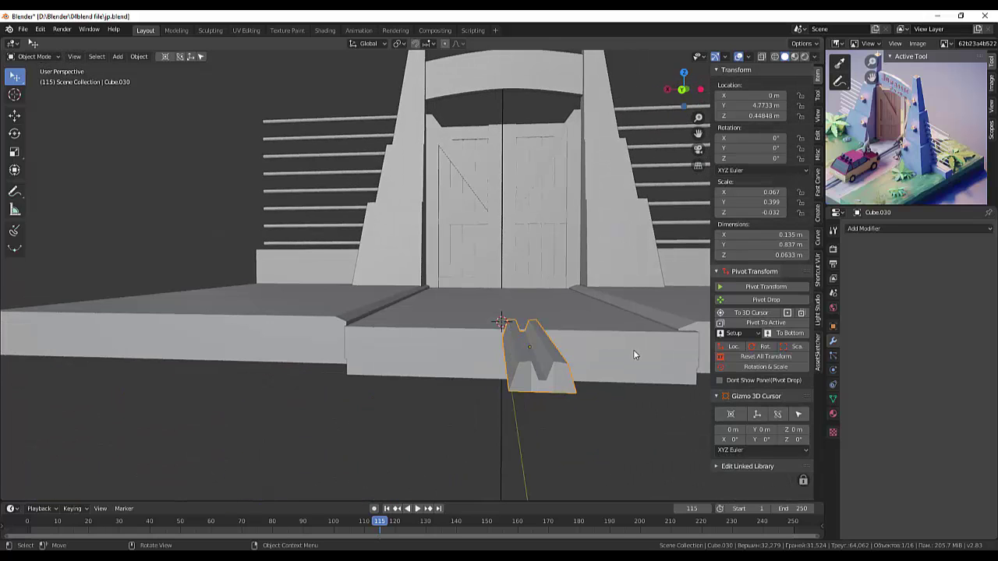
{"action": "key", "text": "s"}
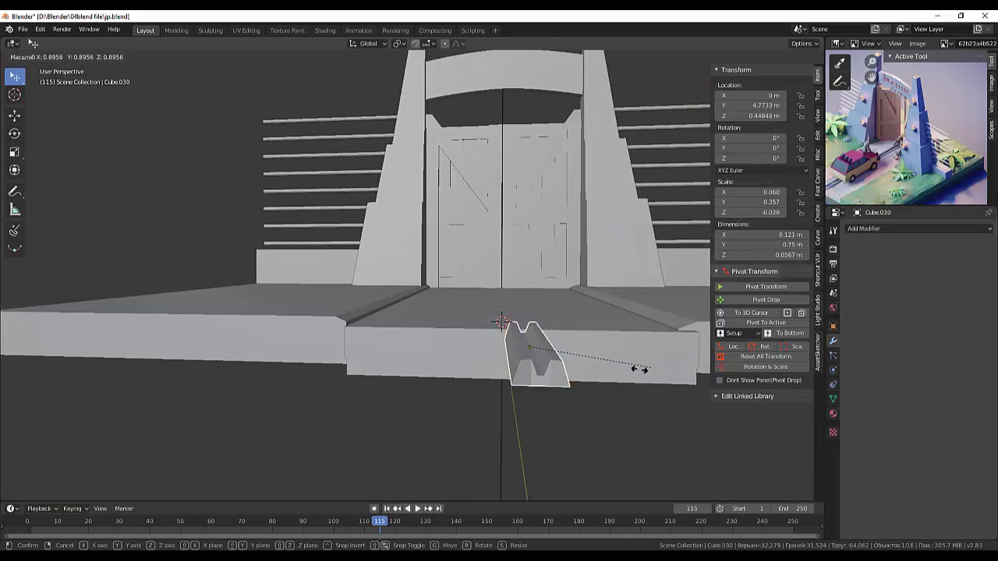
{"action": "left_click", "coordinate": [586, 371]}
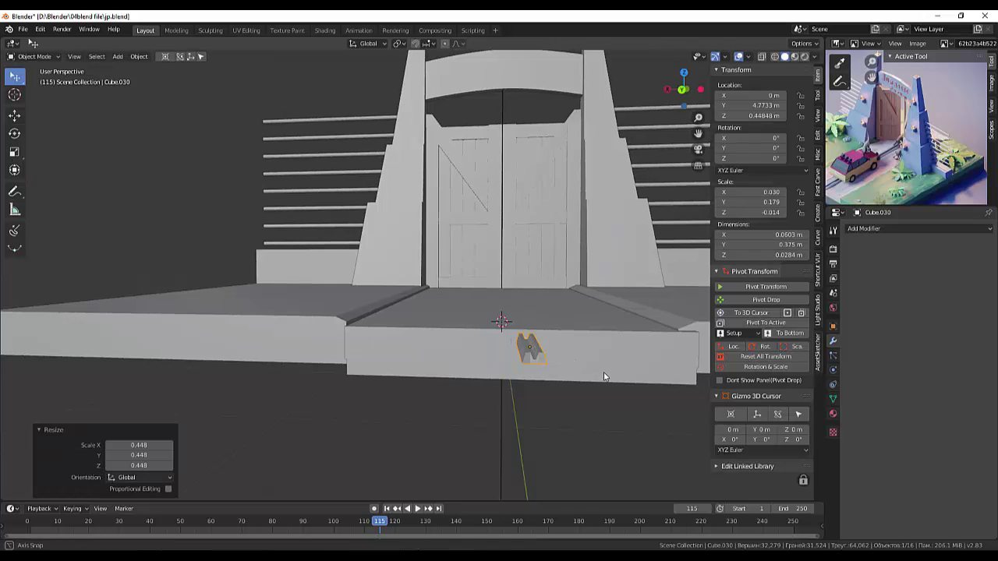
{"action": "middle_click_drag", "start_coordinate": [602, 374], "coordinate": [701, 417]}
{"action": "scroll", "coordinate": [629, 378], "scroll_direction": "down", "scroll_amount": 3}
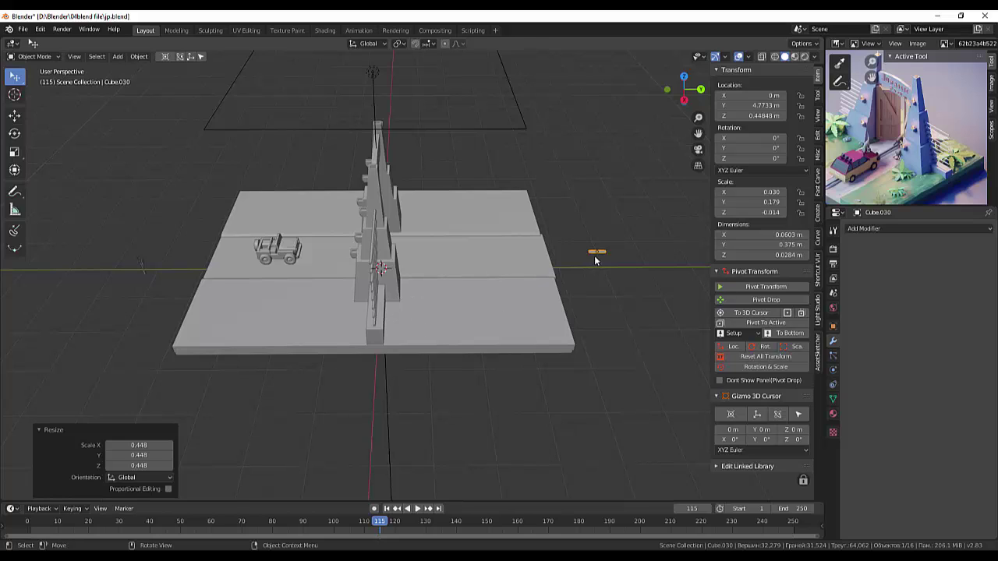
Step: Move the rail piece -8.26 m along Y onto the road near the jeep
{"action": "key", "text": "g"}
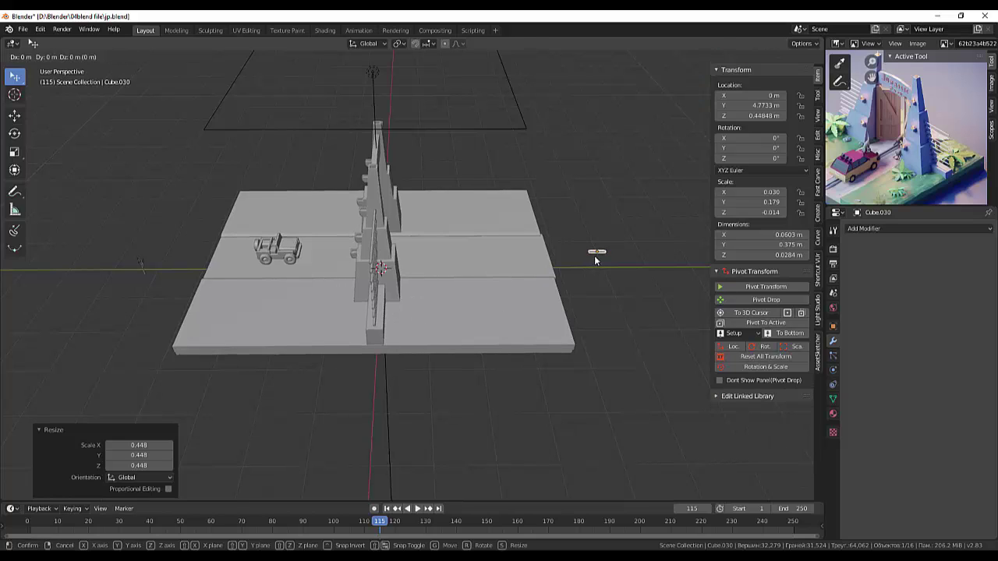
{"action": "key", "text": "y"}
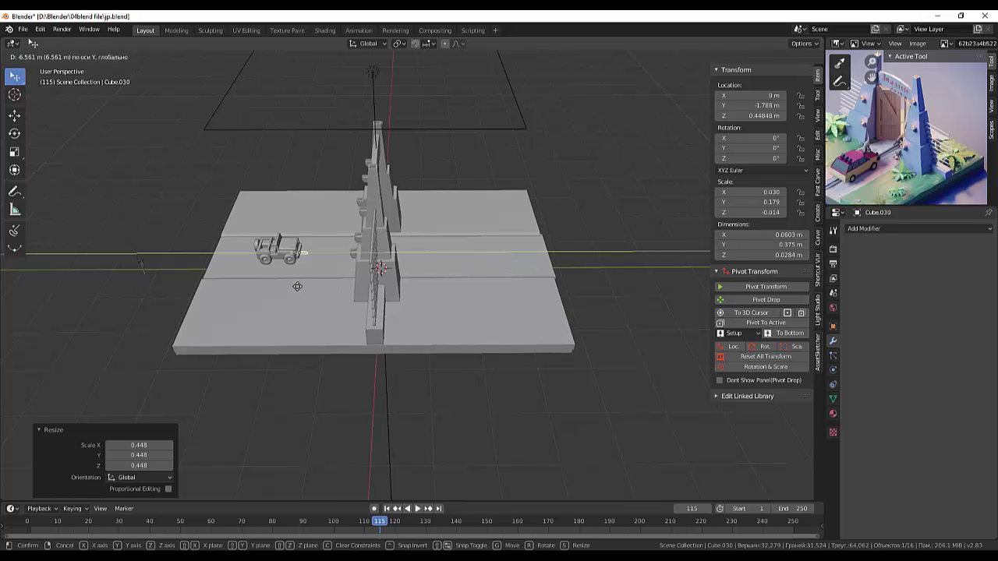
{"action": "left_click", "coordinate": [221, 293]}
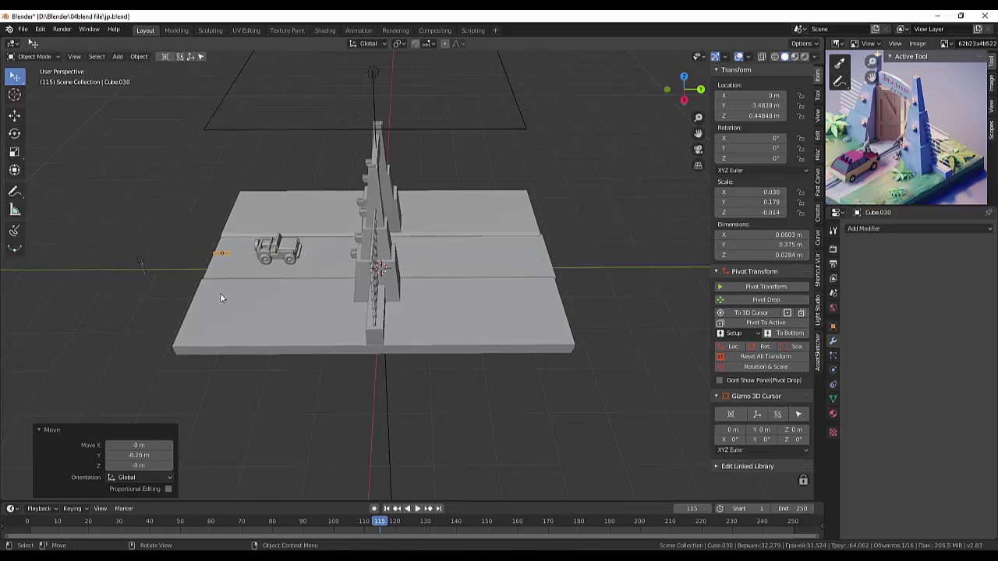
Step: Enlarge the rail piece by 1.45, to 0.0874 × 0.544 × 0.0411 m
{"action": "mouse_move", "coordinate": [267, 315]}
{"action": "middle_mouse_down"}
{"action": "mouse_move", "coordinate": [348, 314]}
{"action": "mouse_move", "coordinate": [384, 293]}
{"action": "middle_mouse_up"}
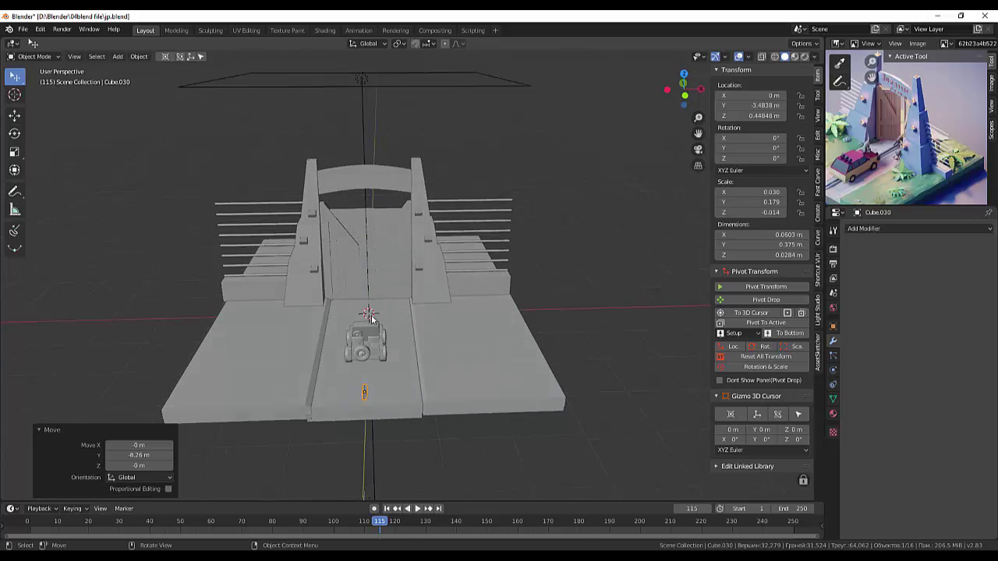
{"action": "scroll", "coordinate": [381, 399], "scroll_direction": "up", "scroll_amount": 3}
{"action": "mouse_move", "coordinate": [386, 397]}
{"action": "middle_mouse_down"}
{"action": "mouse_move", "coordinate": [394, 328]}
{"action": "mouse_move", "coordinate": [377, 342]}
{"action": "middle_mouse_up"}
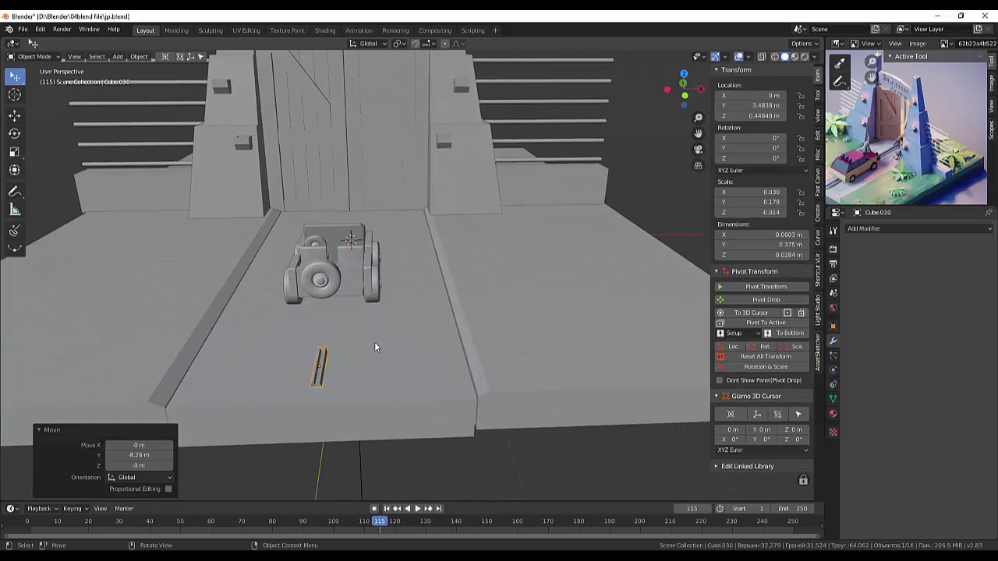
{"action": "key", "text": "s"}
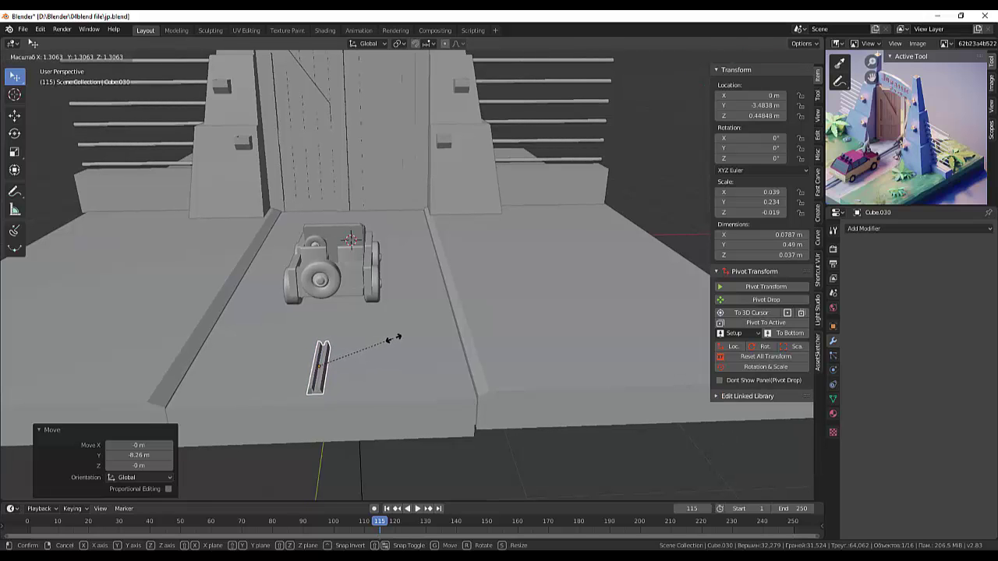
{"action": "left_click", "coordinate": [397, 348]}
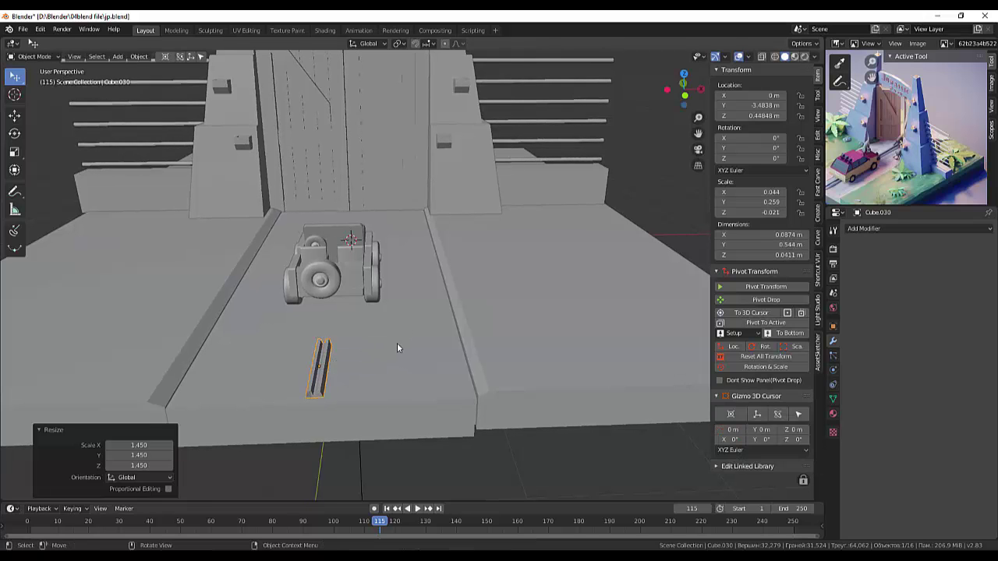
{"action": "mouse_move", "coordinate": [397, 342]}
{"action": "middle_mouse_down"}
{"action": "mouse_move", "coordinate": [416, 364]}
{"action": "mouse_move", "coordinate": [436, 346]}
{"action": "mouse_move", "coordinate": [422, 335]}
{"action": "mouse_move", "coordinate": [443, 335]}
{"action": "middle_mouse_up"}
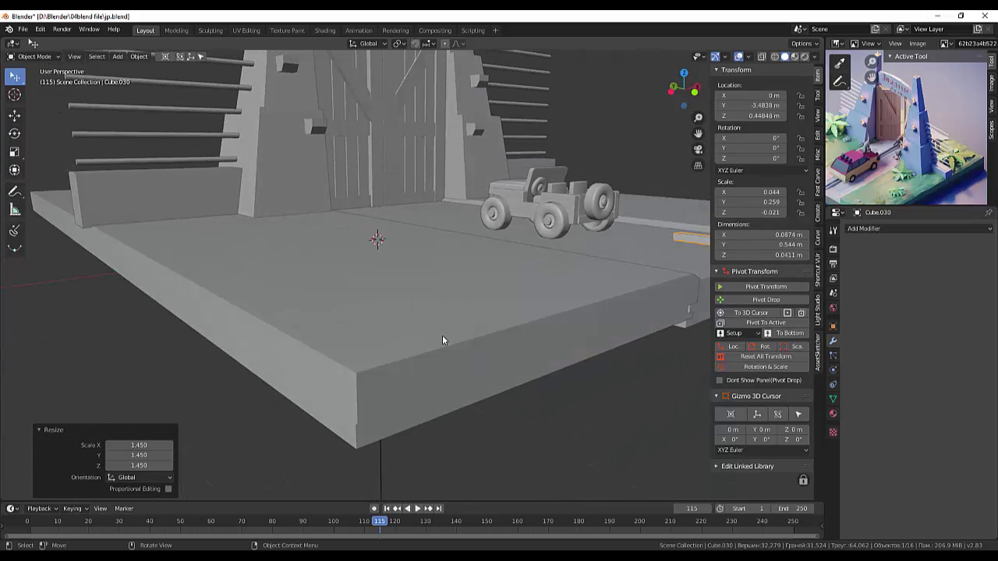
Step: Switch to Right Orthographic view and select the thin rail piece beside the road slab
{"action": "key", "text": "KP_3"}
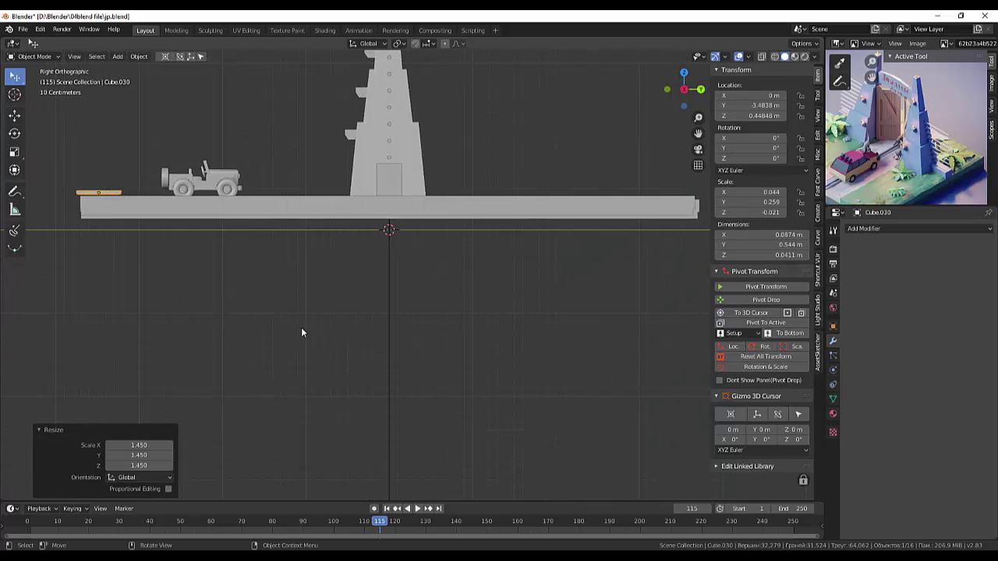
{"action": "scroll", "coordinate": [134, 240], "scroll_direction": "up", "scroll_amount": 3}
{"action": "middle_click_drag", "start_coordinate": [194, 193], "coordinate": [639, 295], "text": "shift"}
{"action": "scroll", "coordinate": [361, 287], "scroll_direction": "up", "scroll_amount": 2}
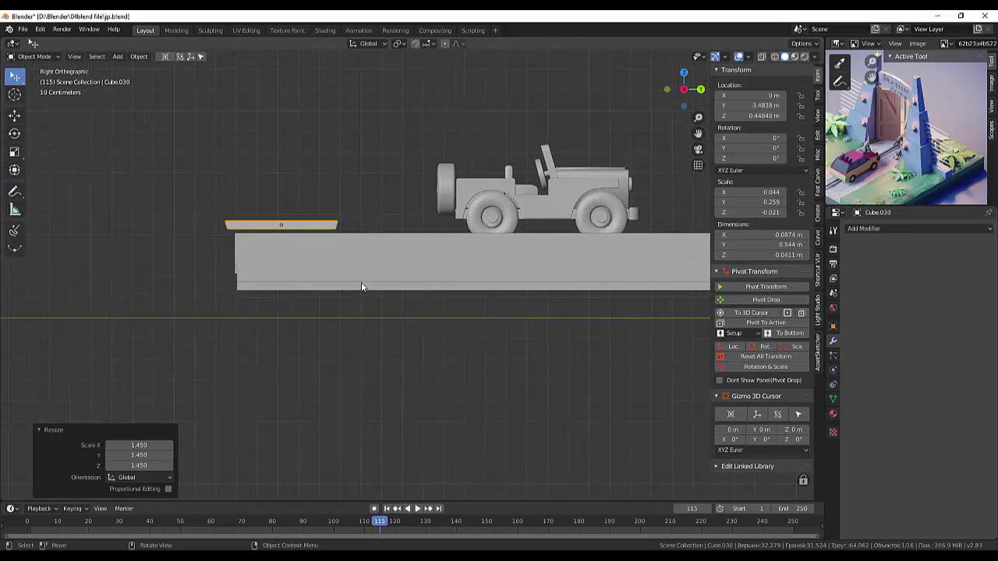
{"action": "scroll", "coordinate": [361, 287], "scroll_direction": "up", "scroll_amount": 1}
{"action": "left_click", "coordinate": [288, 220]}
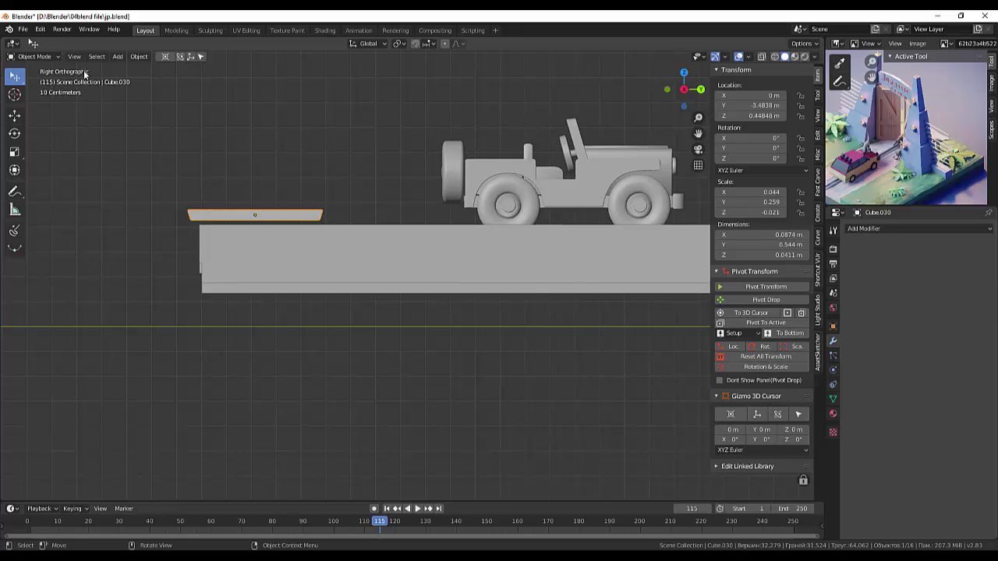
Step: Open Cube.030 in Edit Mode with vertex selection
{"action": "left_click", "coordinate": [34, 57]}
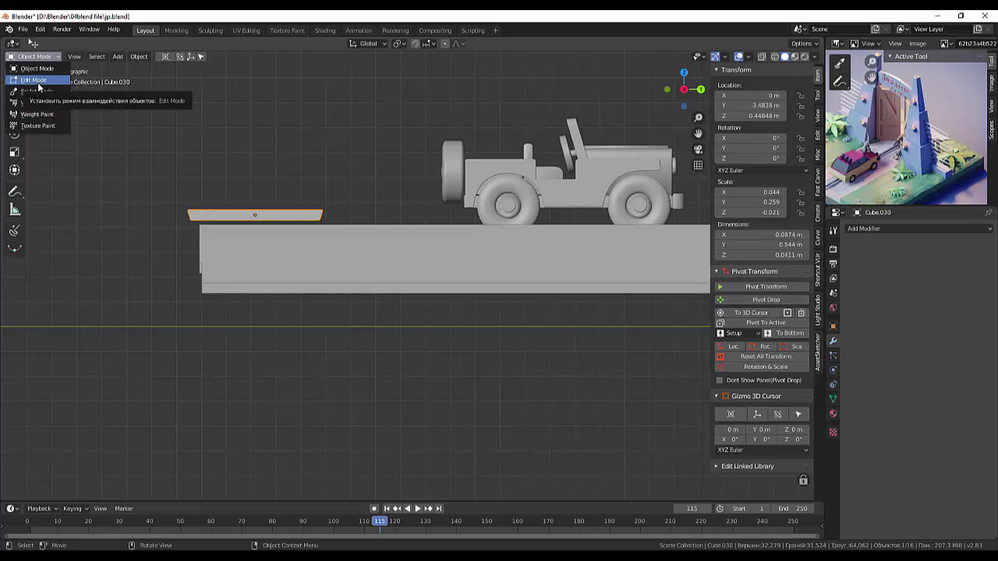
{"action": "left_click", "coordinate": [37, 82]}
{"action": "key", "text": "1"}
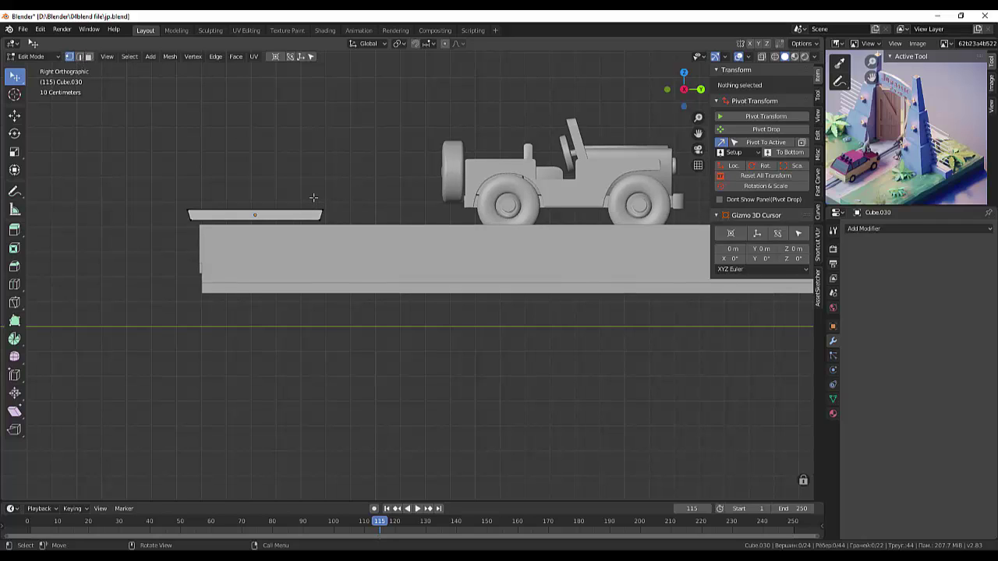
Step: Enable X-ray and scale the selected end vertices of the rail piece
{"action": "left_click", "coordinate": [761, 57]}
{"action": "scroll", "coordinate": [350, 216], "scroll_direction": "up", "scroll_amount": 1}
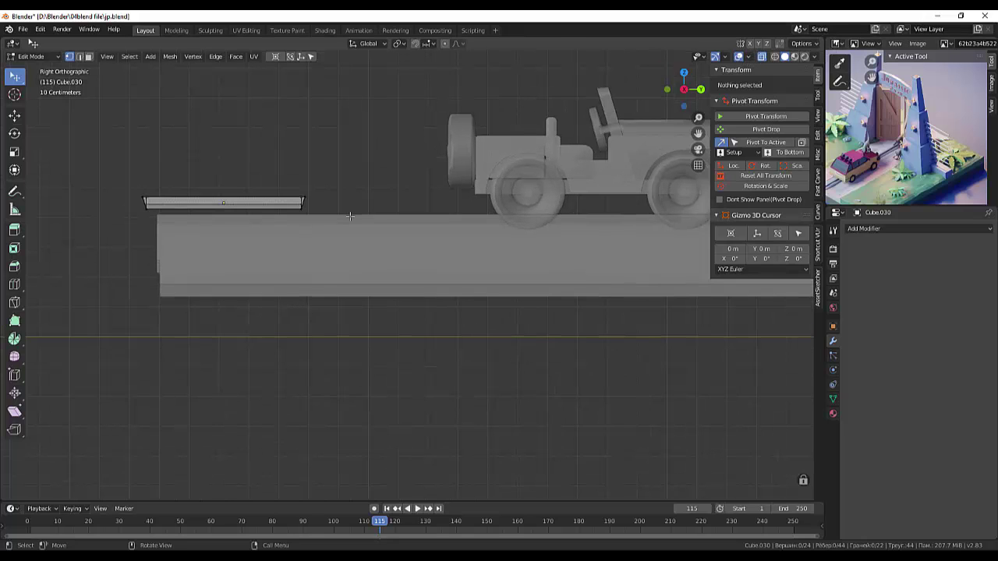
{"action": "left_click", "coordinate": [304, 200]}
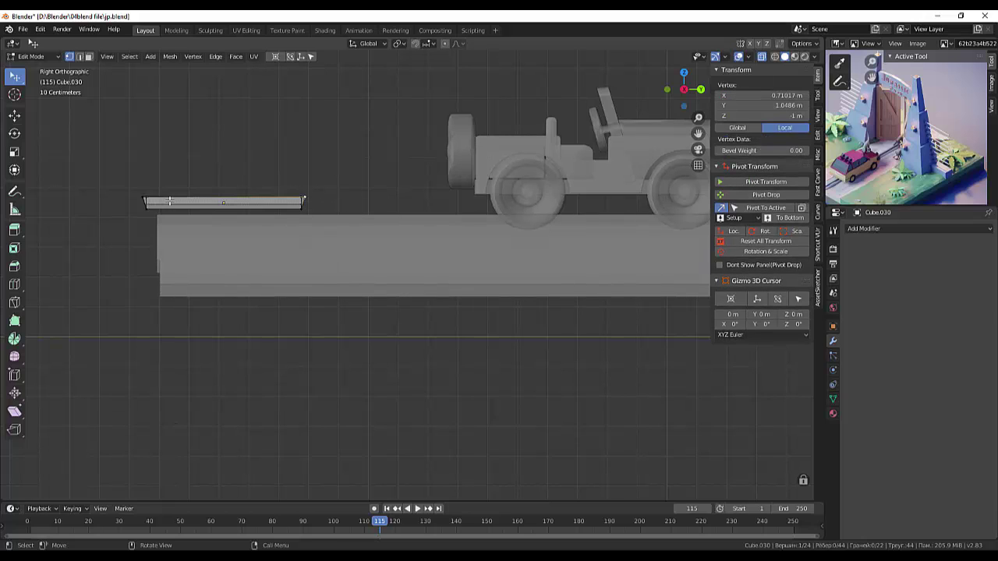
{"action": "left_click", "coordinate": [143, 200], "text": "shift"}
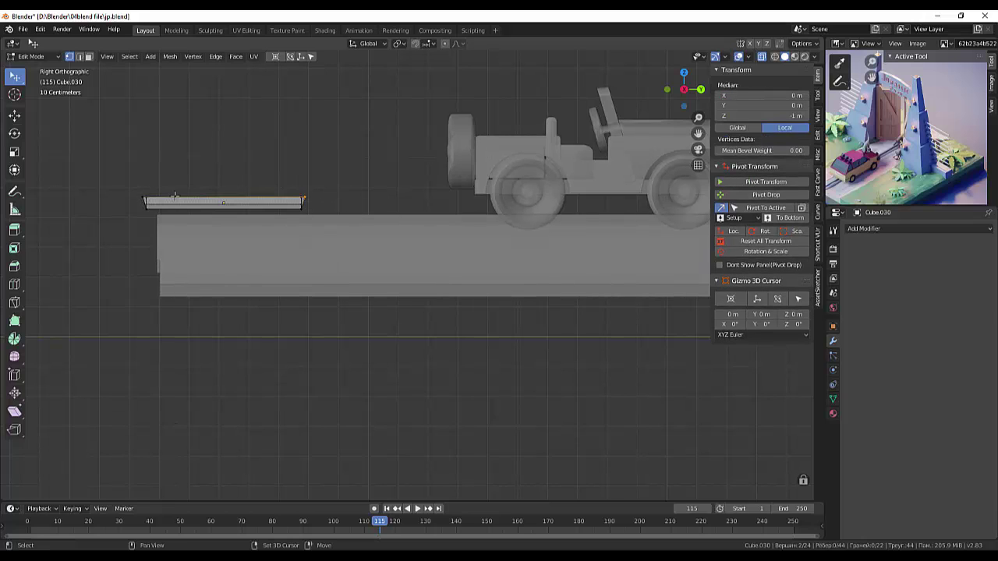
{"action": "left_click", "coordinate": [143, 200], "text": "shift"}
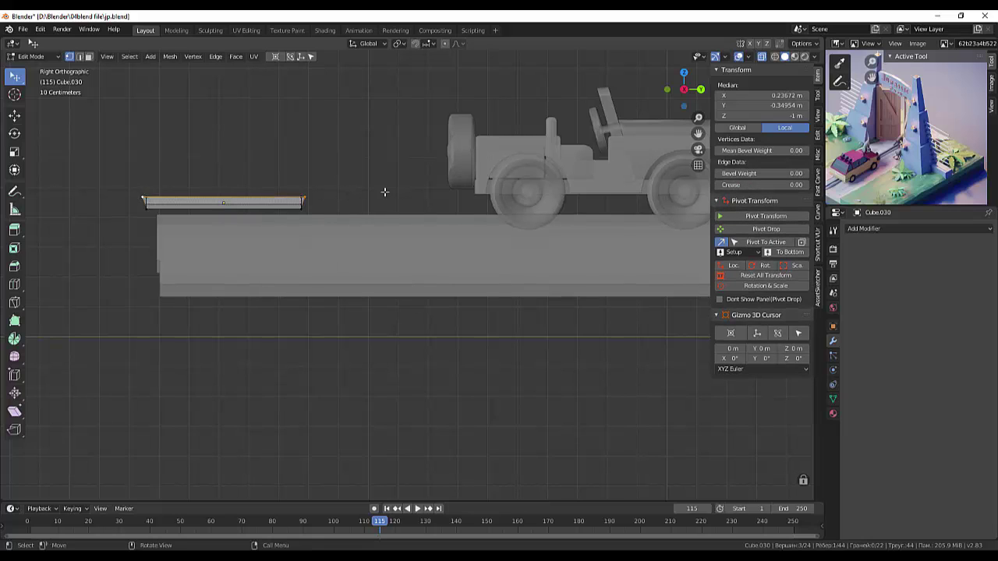
{"action": "key", "text": "s"}
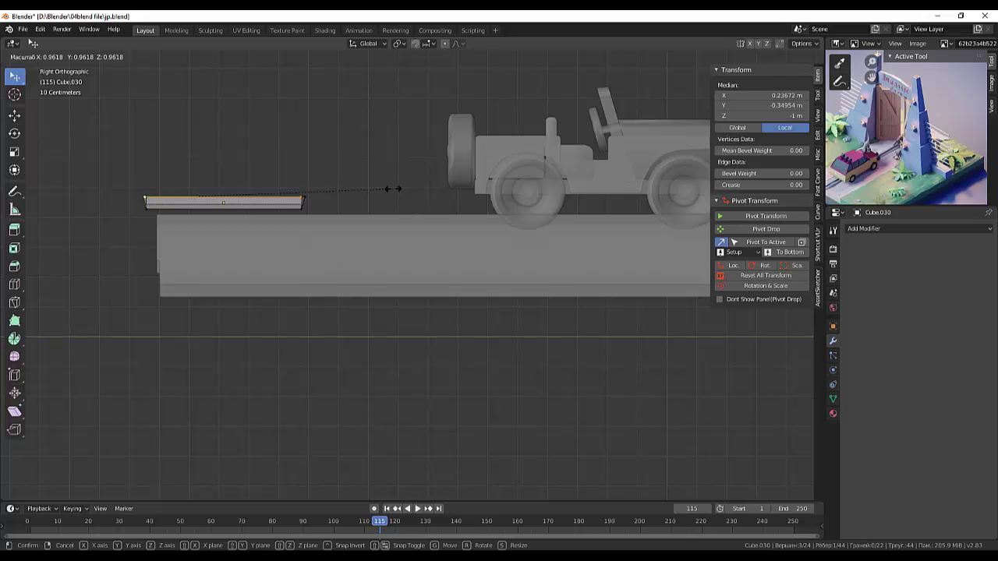
{"action": "left_click", "coordinate": [394, 189]}
Step: Move the bar's right-end vertex along the Y axis
{"action": "left_click", "coordinate": [303, 199]}
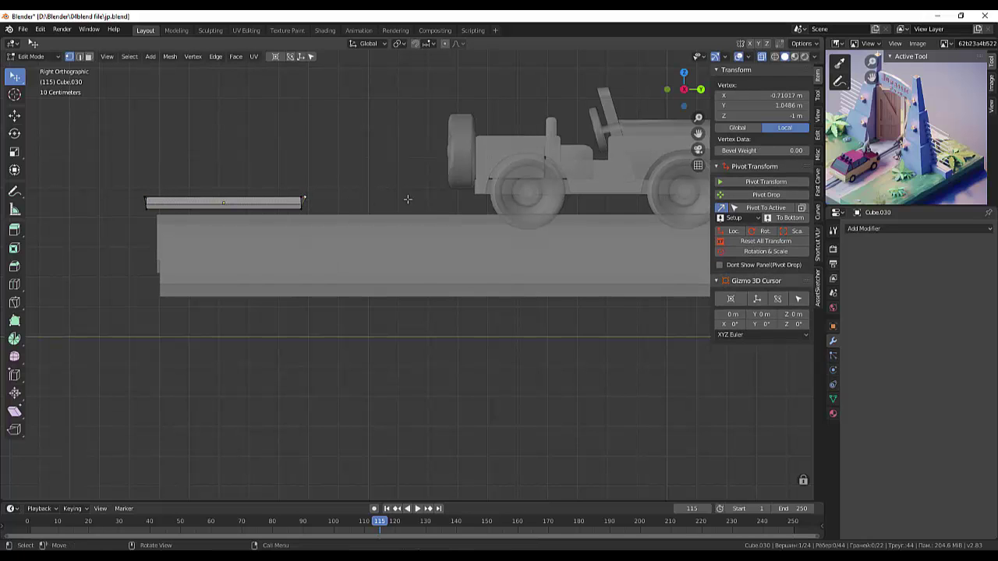
{"action": "key", "text": "s"}
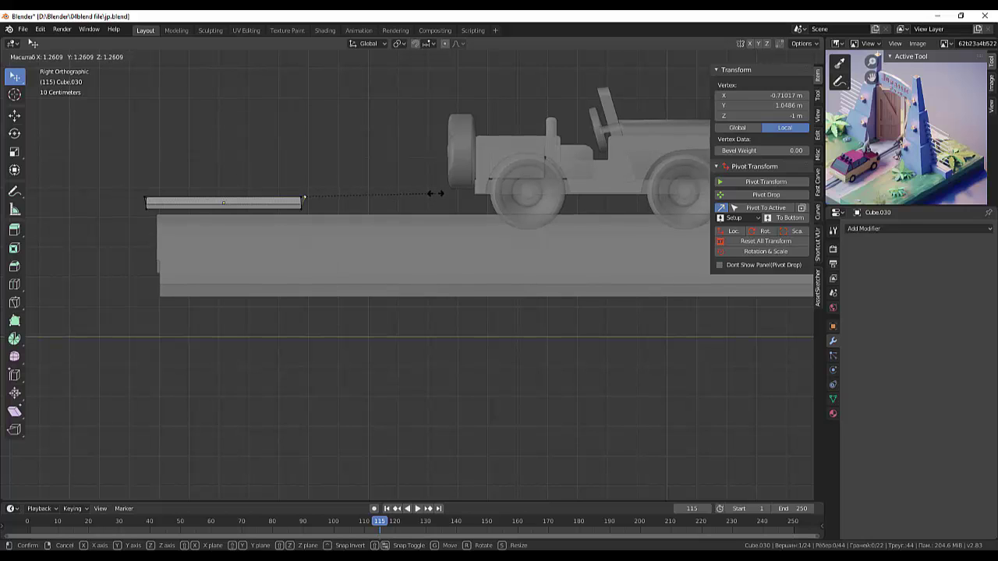
{"action": "key", "text": "g"}
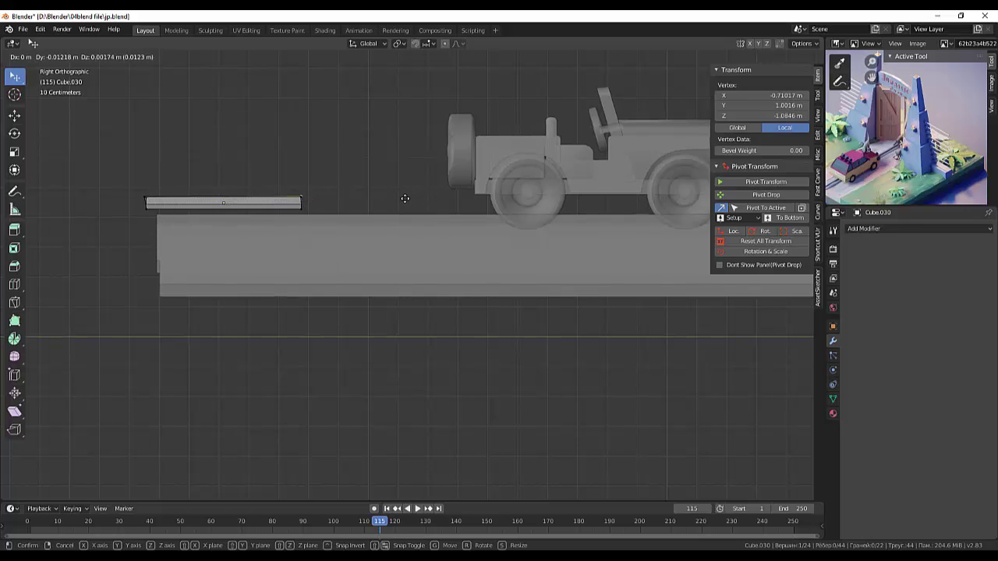
{"action": "key", "text": "z"}
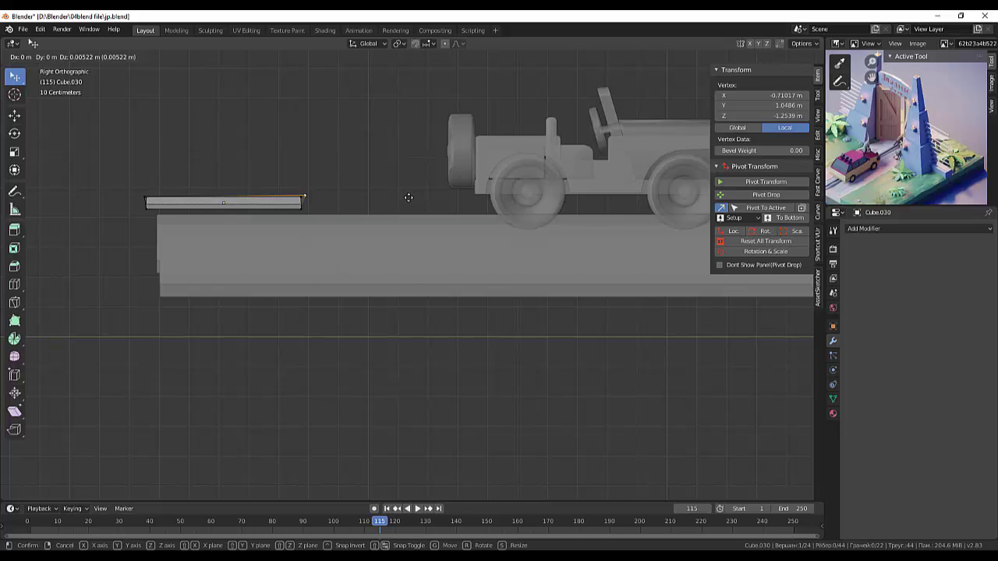
{"action": "key", "text": "y"}
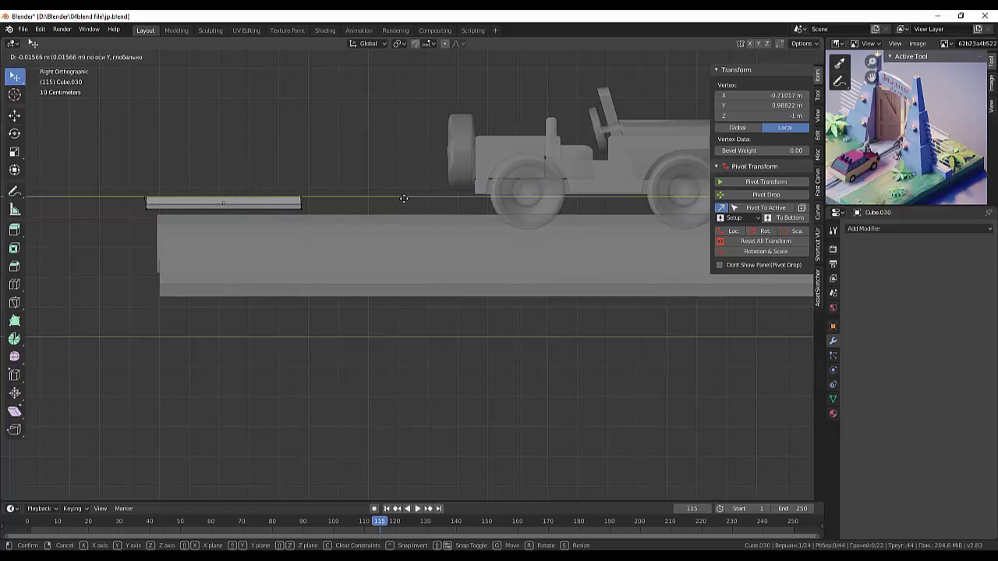
{"action": "left_click", "coordinate": [404, 199]}
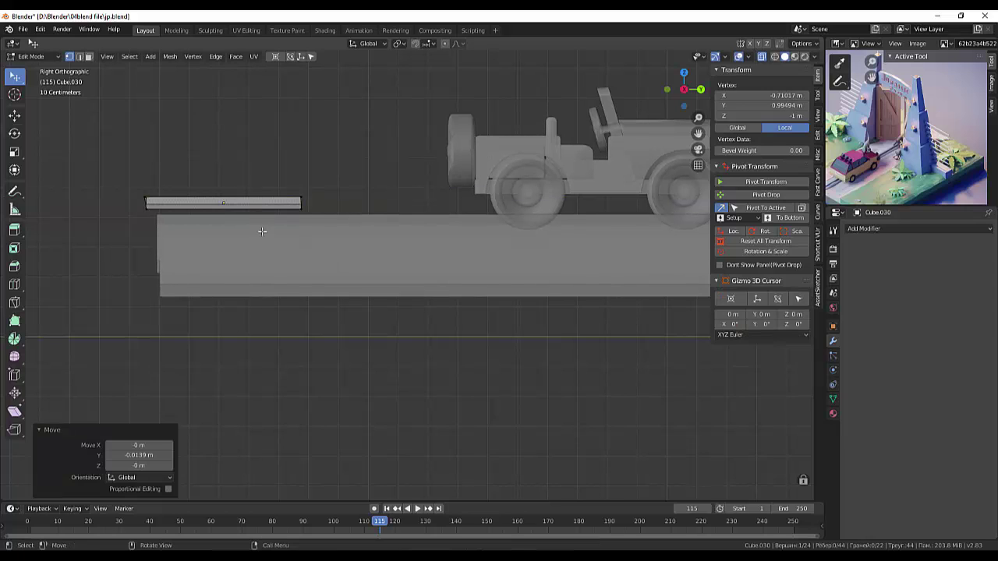
Step: Slide the bar's top edge about 0.01 m along Y
{"action": "left_click", "coordinate": [144, 199]}
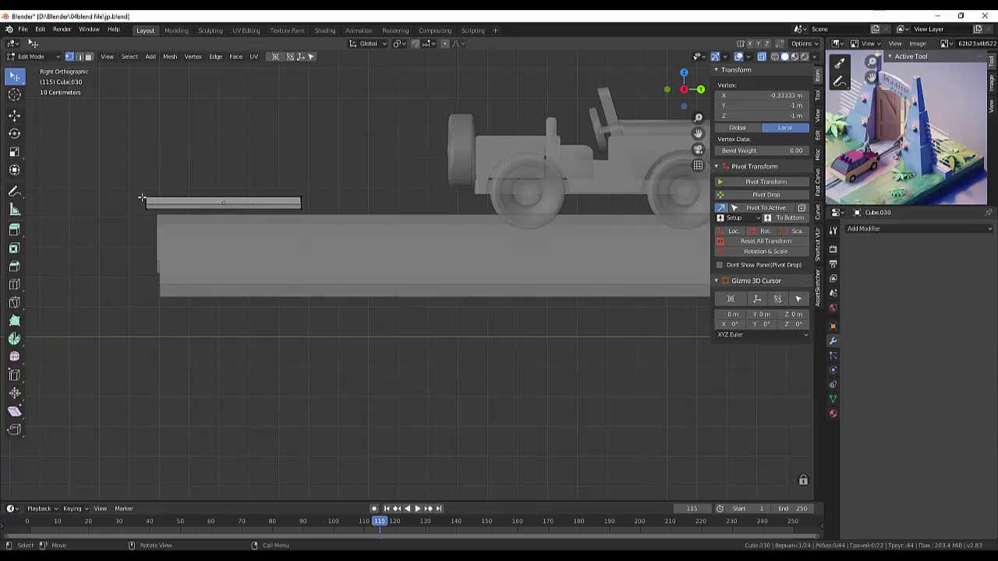
{"action": "left_click", "coordinate": [143, 198]}
{"action": "left_click", "coordinate": [143, 198]}
{"action": "key", "text": "g"}
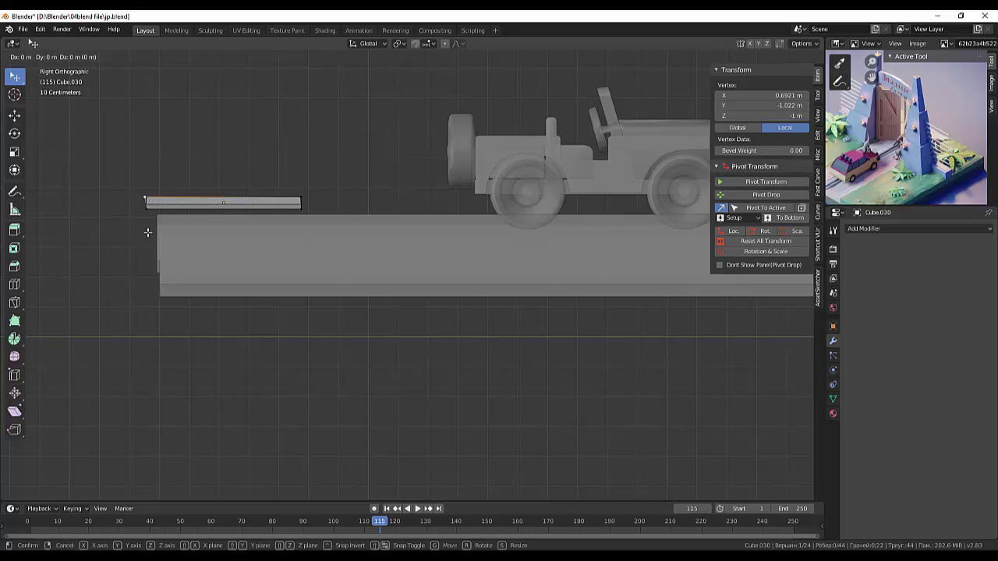
{"action": "key", "text": "y"}
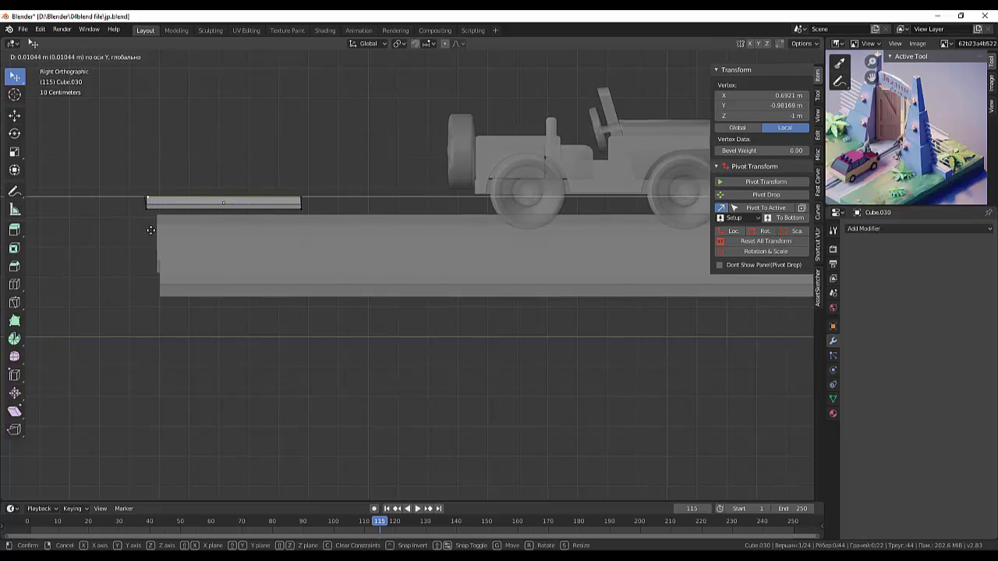
{"action": "left_click", "coordinate": [150, 230]}
{"action": "left_click", "coordinate": [297, 194]}
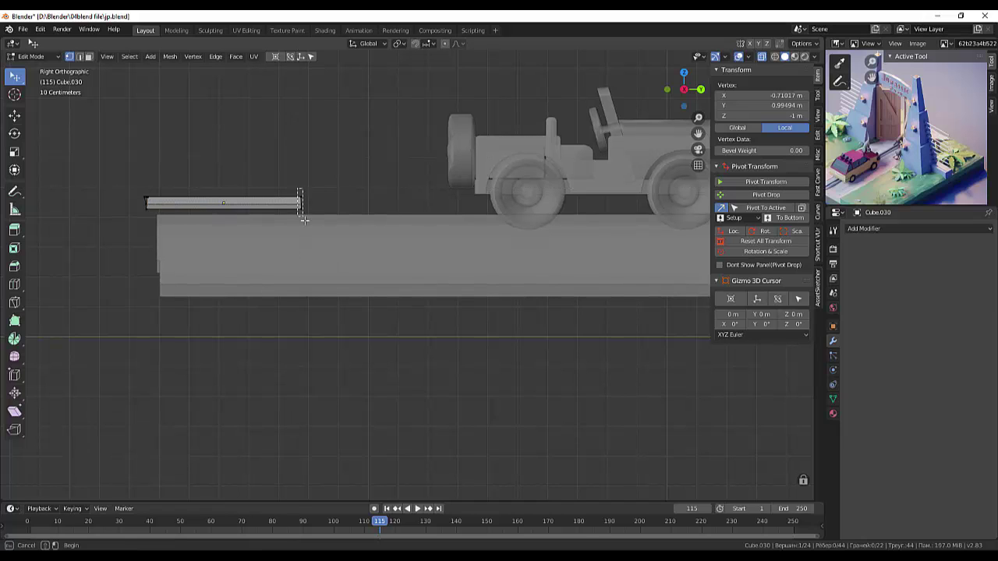
Step: Select the whole bar, apply LoopTools Flatten, and adjust a stray corner vertex
{"action": "key", "text": "ctrl+l"}
{"action": "right_click", "coordinate": [368, 164]}
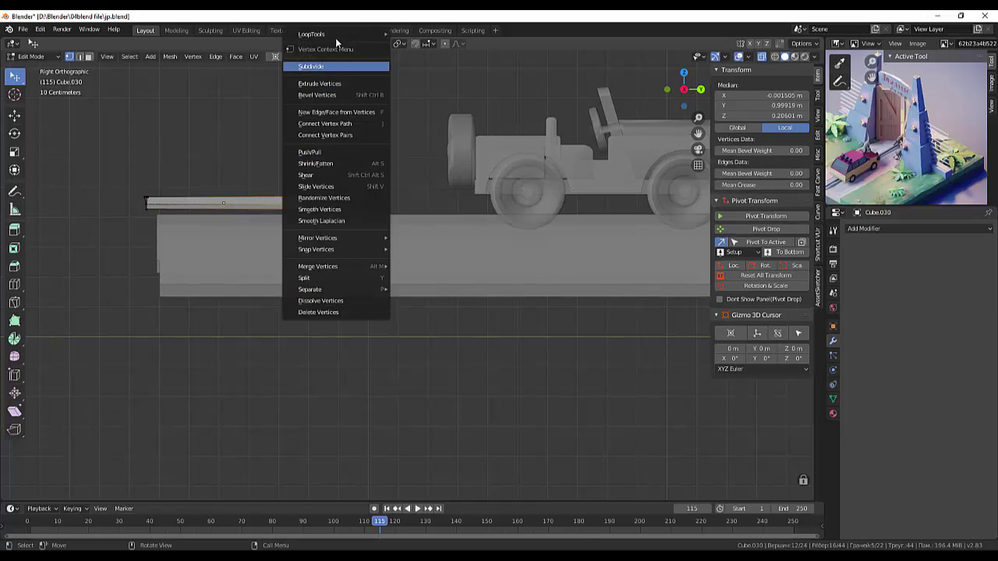
{"action": "mouse_move", "coordinate": [335, 34]}
{"action": "left_click", "coordinate": [425, 63]}
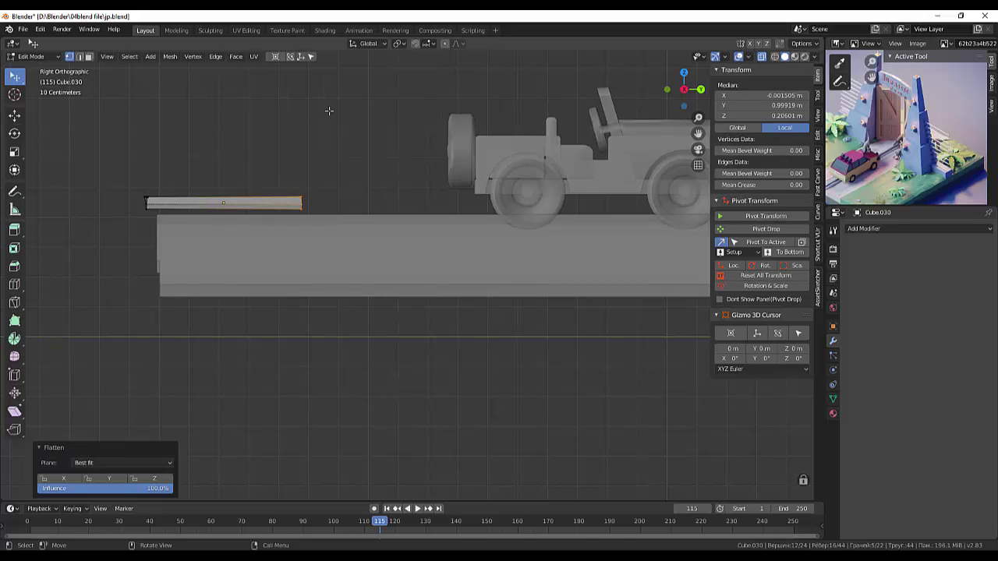
{"action": "left_click", "coordinate": [127, 185]}
{"action": "key", "text": "g"}
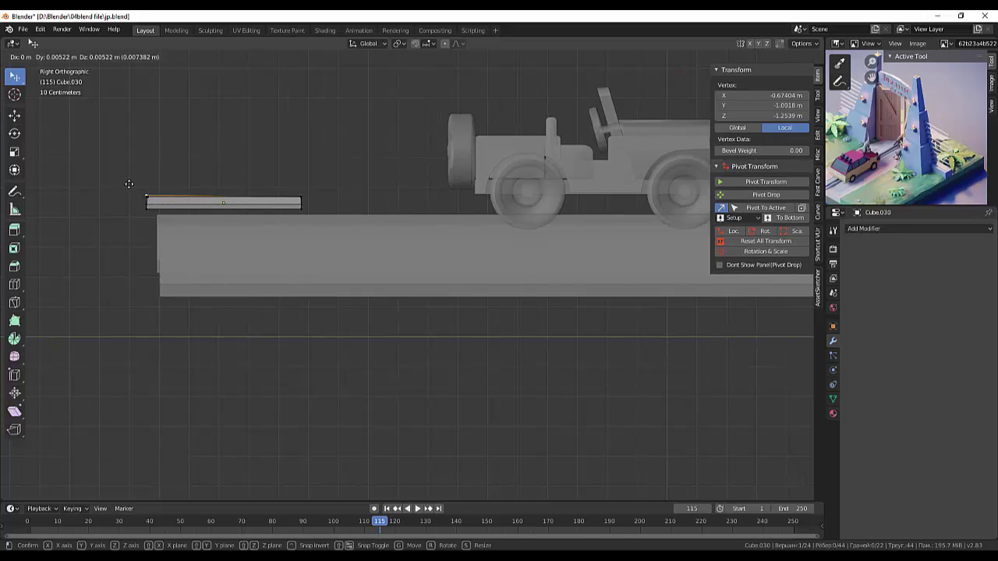
{"action": "left_click", "coordinate": [129, 183]}
Step: Box-select the bar's vertices, Flatten them again to a best-fit plane, and deselect
{"action": "left_click", "coordinate": [194, 204]}
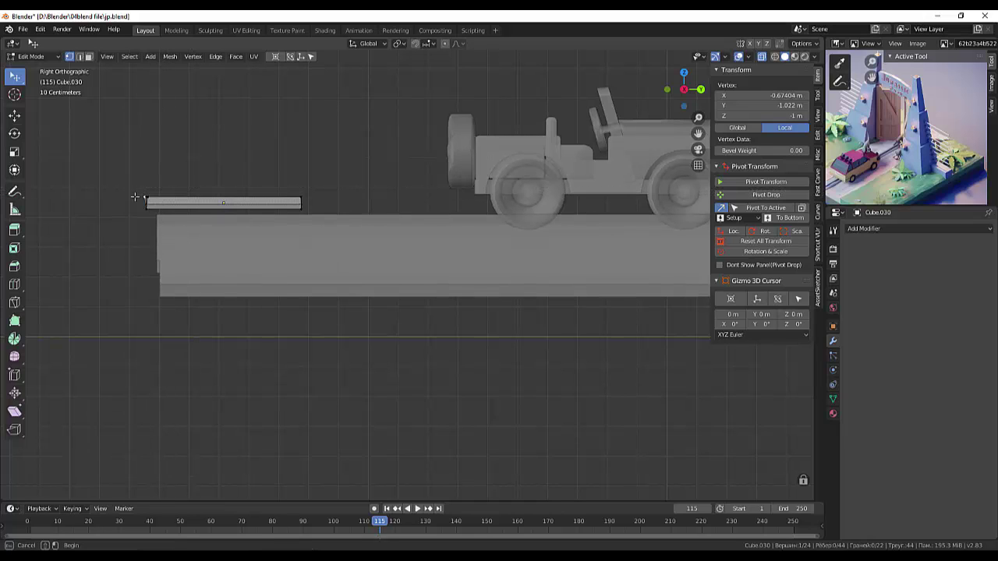
{"action": "left_click_drag", "start_coordinate": [133, 190], "coordinate": [308, 215]}
{"action": "right_click", "coordinate": [327, 137]}
{"action": "mouse_move", "coordinate": [296, 139]}
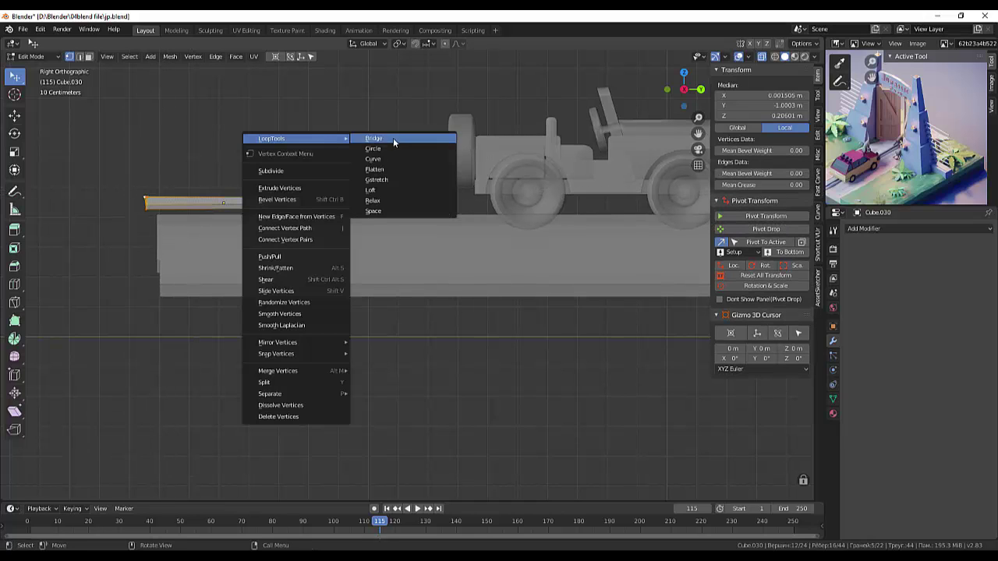
{"action": "left_click", "coordinate": [382, 170]}
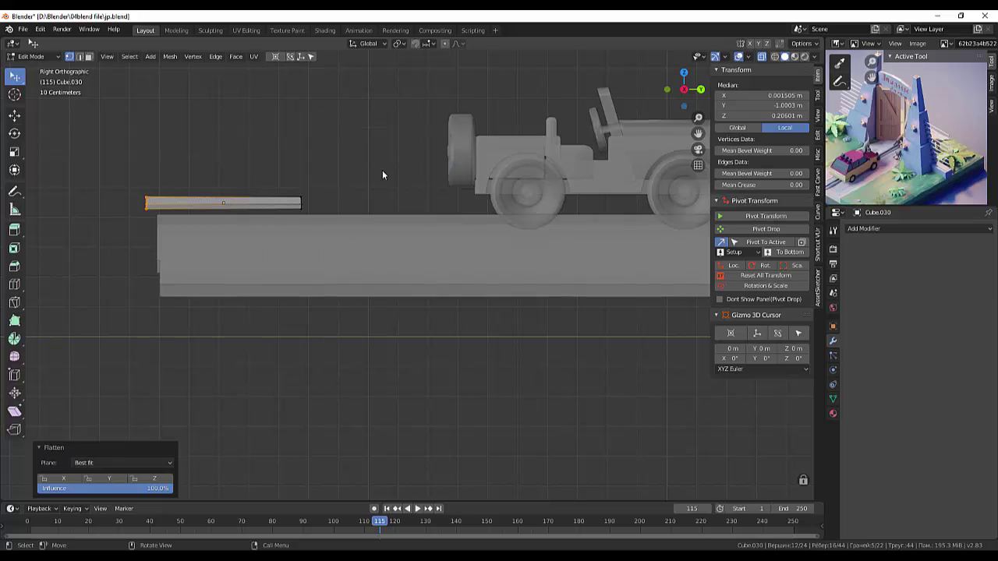
{"action": "left_click", "coordinate": [365, 283]}
Step: Return to Object Mode, reposition the bar, and turn X-ray off
{"action": "left_click", "coordinate": [33, 56]}
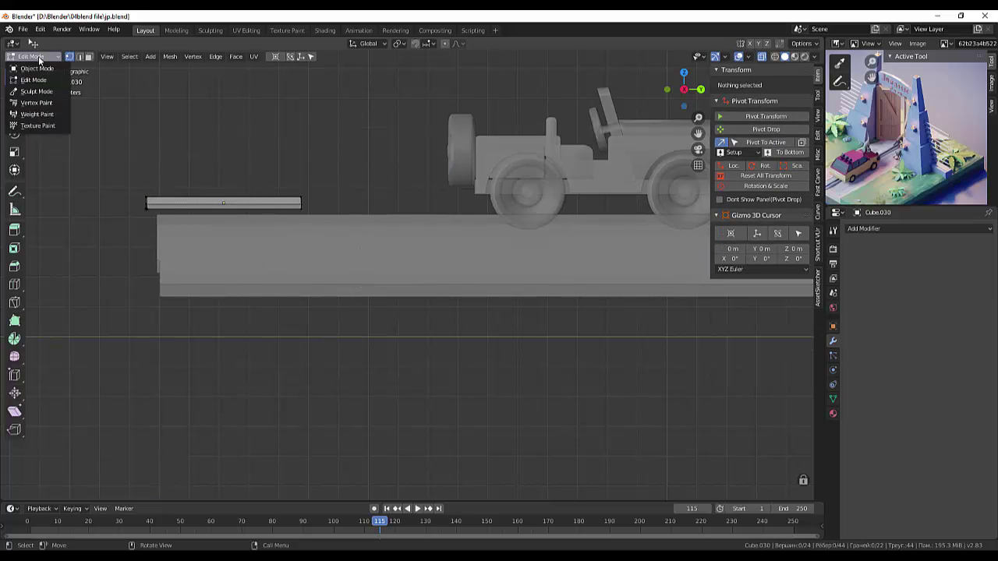
{"action": "key", "text": "Tab"}
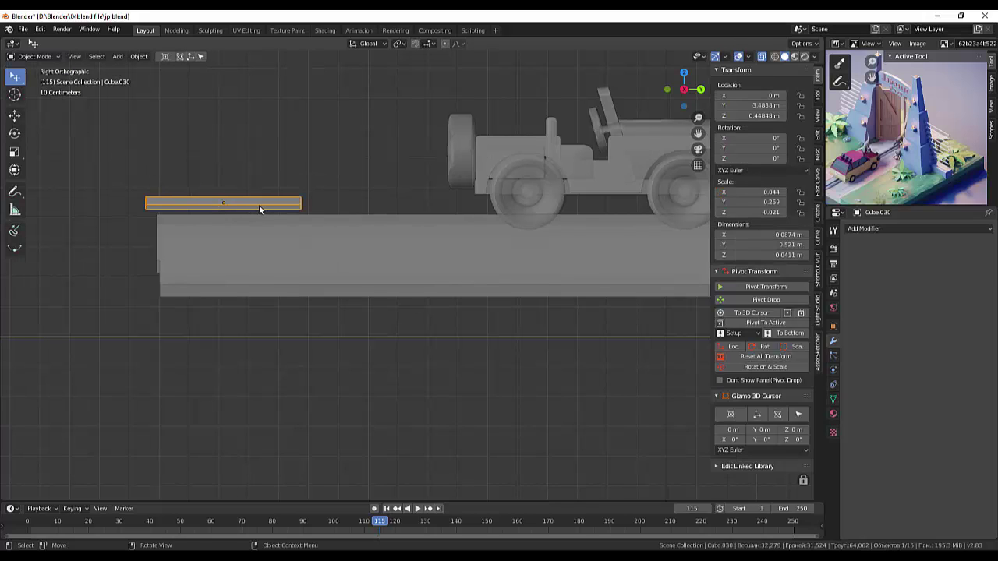
{"action": "key", "text": "g"}
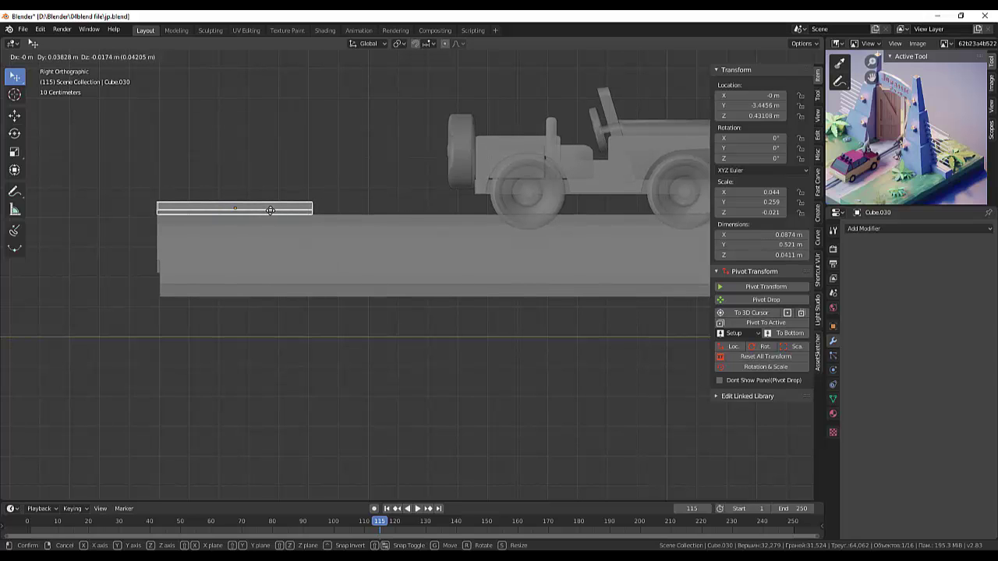
{"action": "left_click", "coordinate": [270, 210]}
{"action": "mouse_move", "coordinate": [379, 227]}
{"action": "middle_mouse_down"}
{"action": "mouse_move", "coordinate": [354, 237]}
{"action": "mouse_move", "coordinate": [338, 266]}
{"action": "mouse_move", "coordinate": [364, 302]}
{"action": "mouse_move", "coordinate": [438, 267]}
{"action": "mouse_move", "coordinate": [480, 228]}
{"action": "mouse_move", "coordinate": [519, 223]}
{"action": "mouse_move", "coordinate": [575, 238]}
{"action": "middle_mouse_up"}
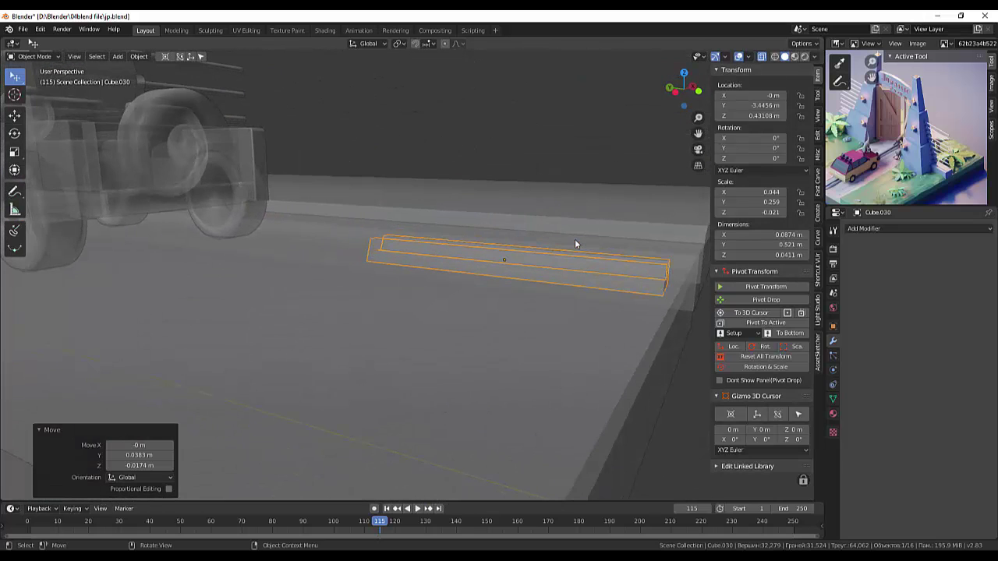
{"action": "left_click", "coordinate": [762, 57]}
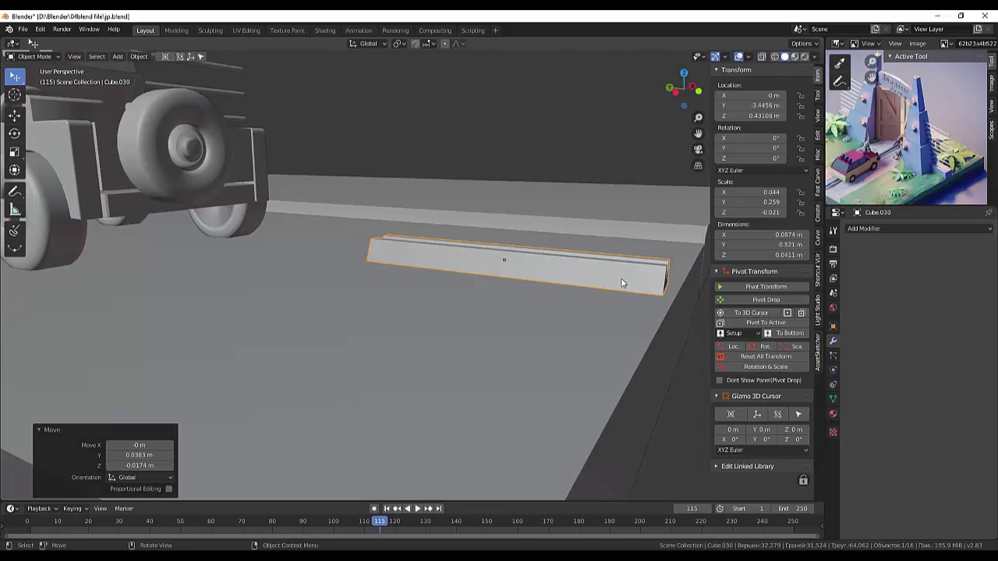
Step: Lower the bar 0.0439 m along Z onto the road, to Z 0.3872 m
{"action": "middle_click_drag", "start_coordinate": [623, 283], "coordinate": [594, 281]}
{"action": "left_click", "coordinate": [457, 285]}
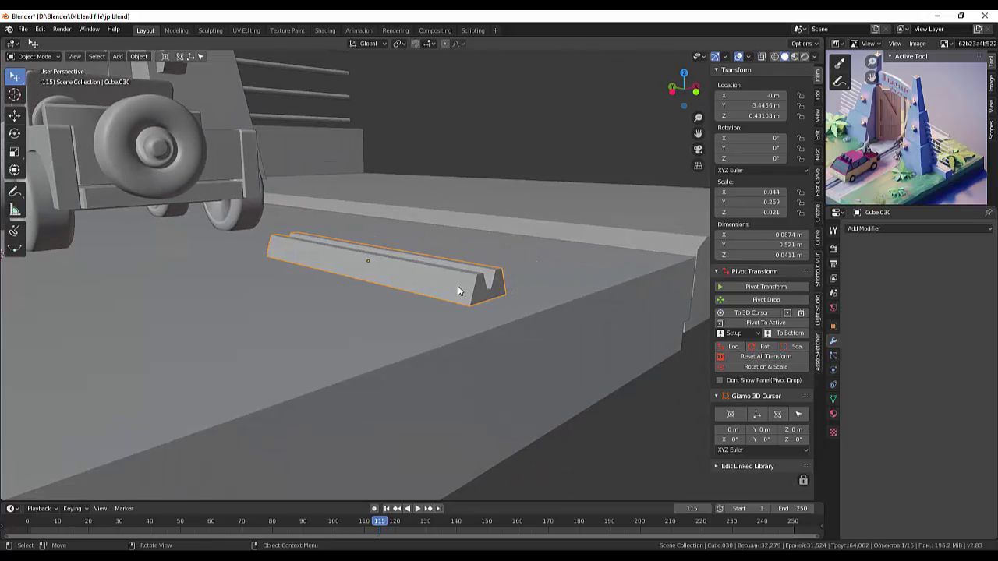
{"action": "middle_click_drag", "start_coordinate": [542, 221], "coordinate": [567, 217]}
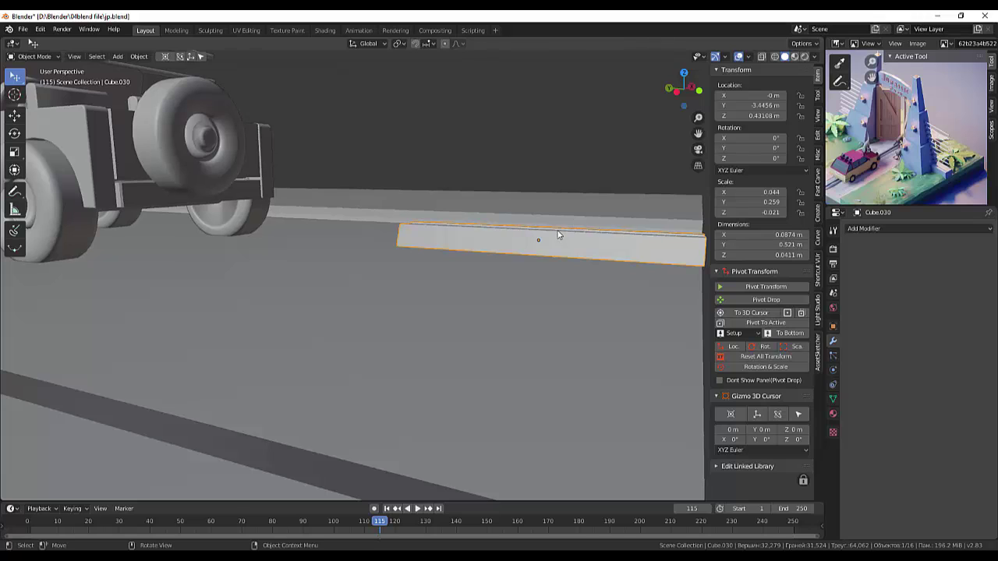
{"action": "key", "text": "g"}
{"action": "key", "text": "z"}
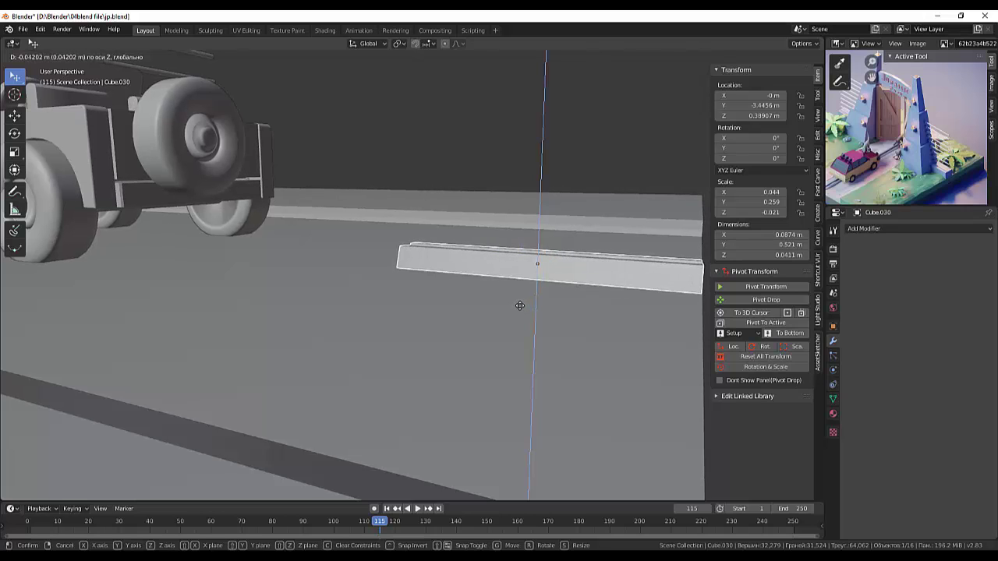
{"action": "left_click", "coordinate": [520, 307]}
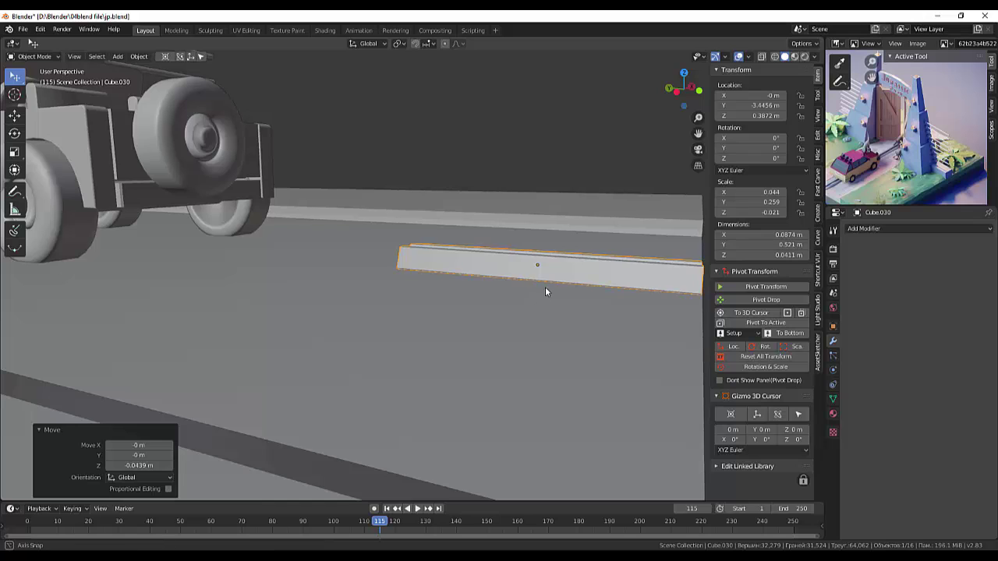
{"action": "middle_click_drag", "start_coordinate": [545, 287], "coordinate": [581, 309]}
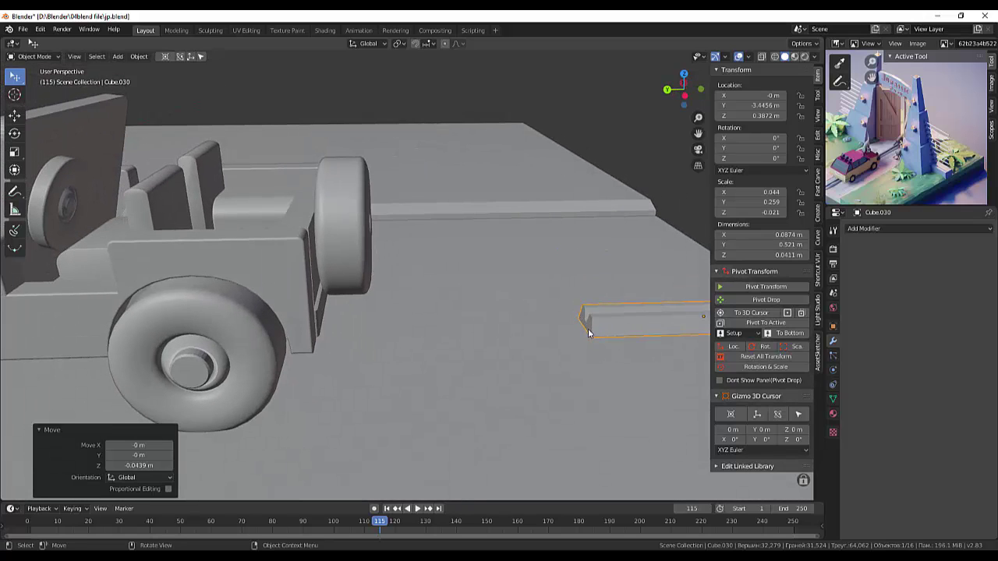
{"action": "left_click", "coordinate": [587, 335]}
Step: Enter the ground's Edit Mode in face select, then return to Object Mode
{"action": "left_click", "coordinate": [31, 57]}
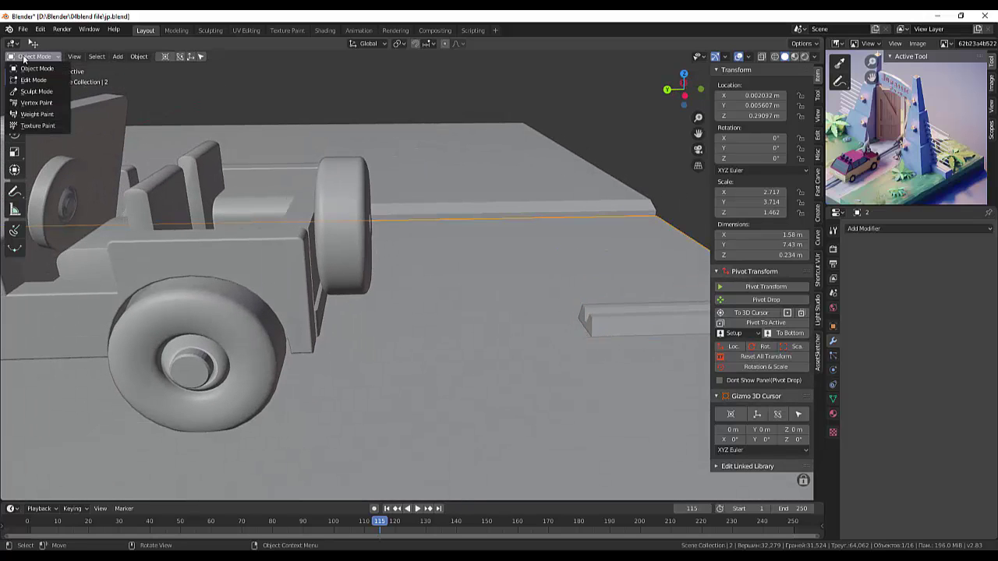
{"action": "left_click", "coordinate": [37, 78]}
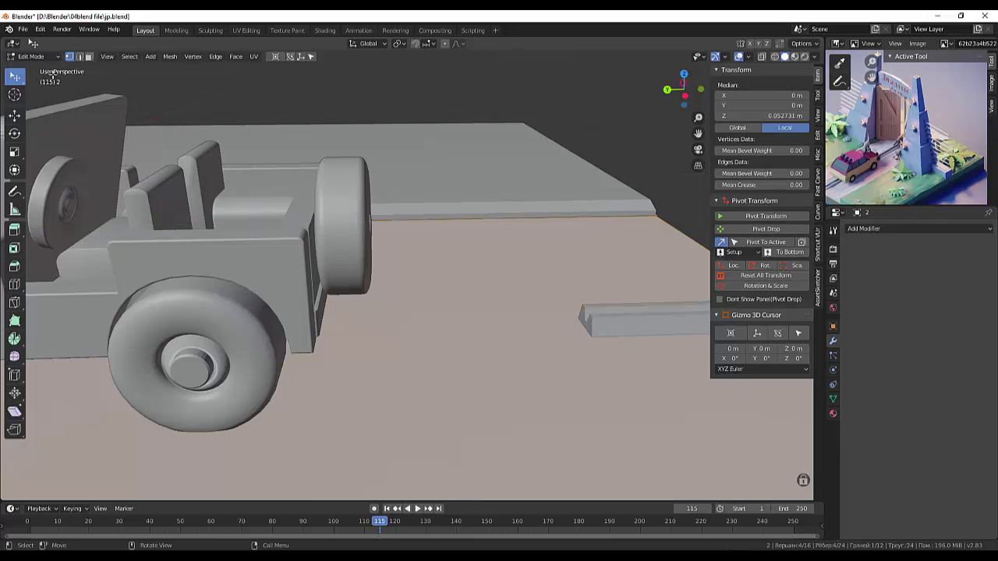
{"action": "left_click", "coordinate": [90, 56]}
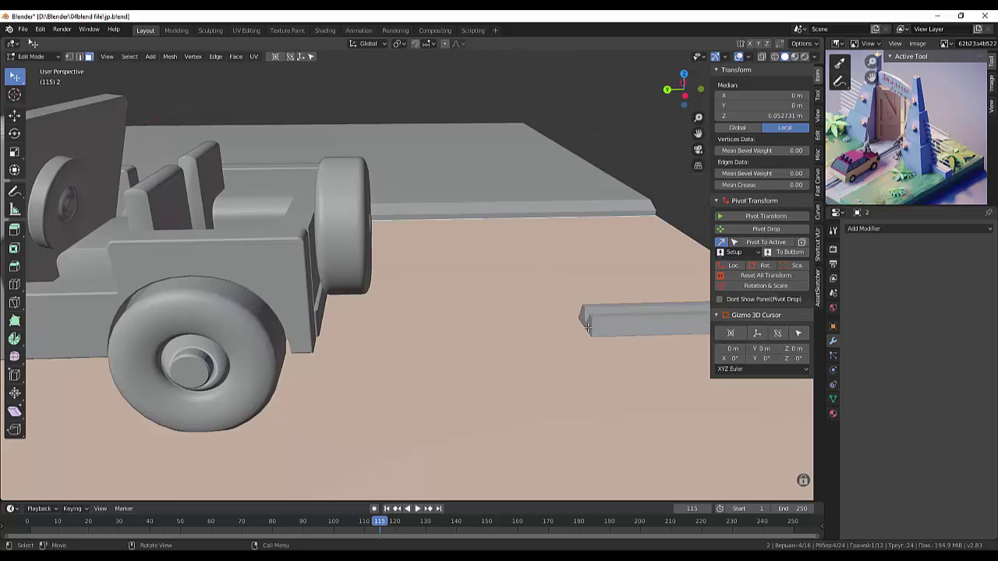
{"action": "left_click", "coordinate": [25, 57]}
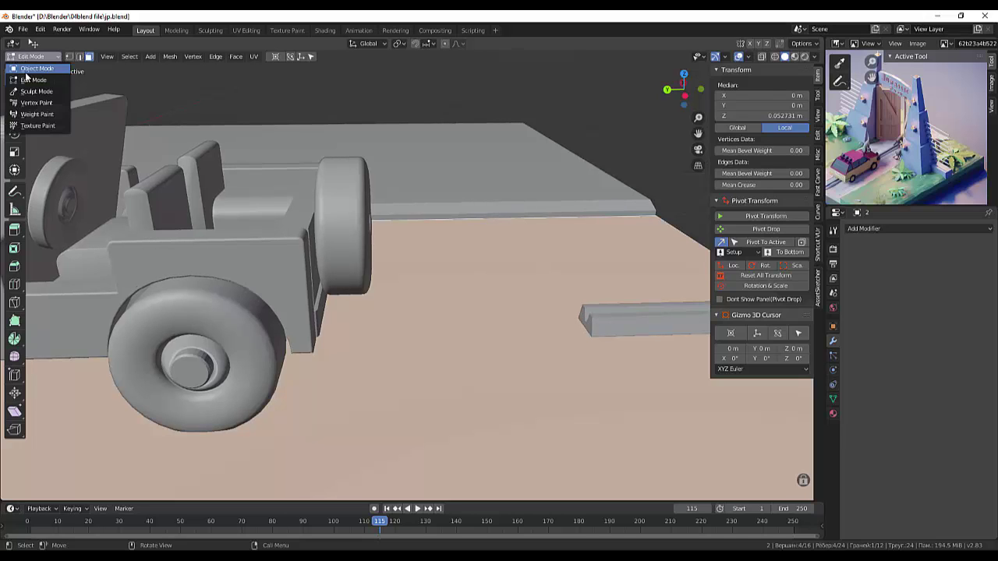
{"action": "left_click", "coordinate": [35, 68]}
Step: Open the rail bar in Edit Mode and select faces and edges at its end
{"action": "left_click", "coordinate": [607, 315]}
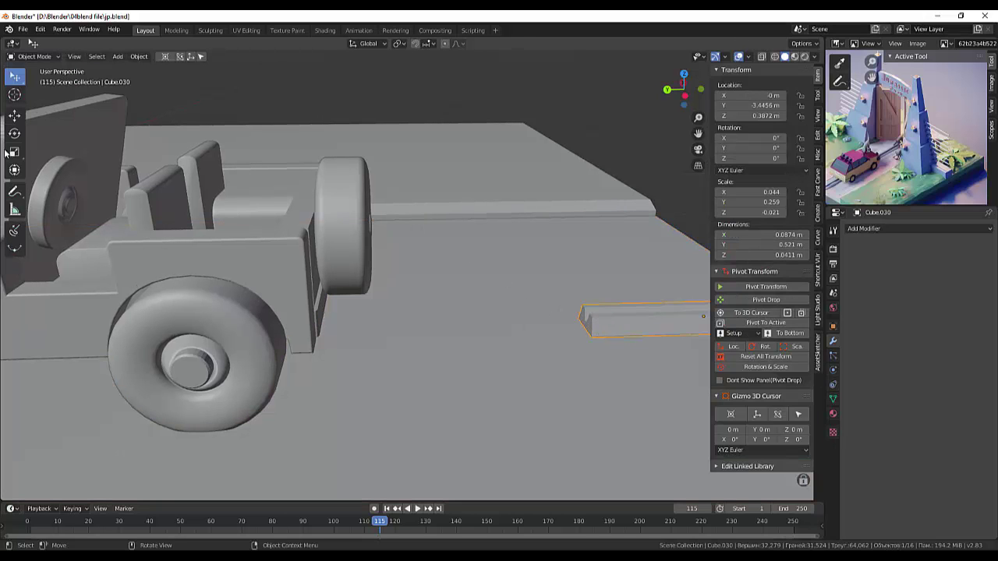
{"action": "left_click", "coordinate": [25, 57]}
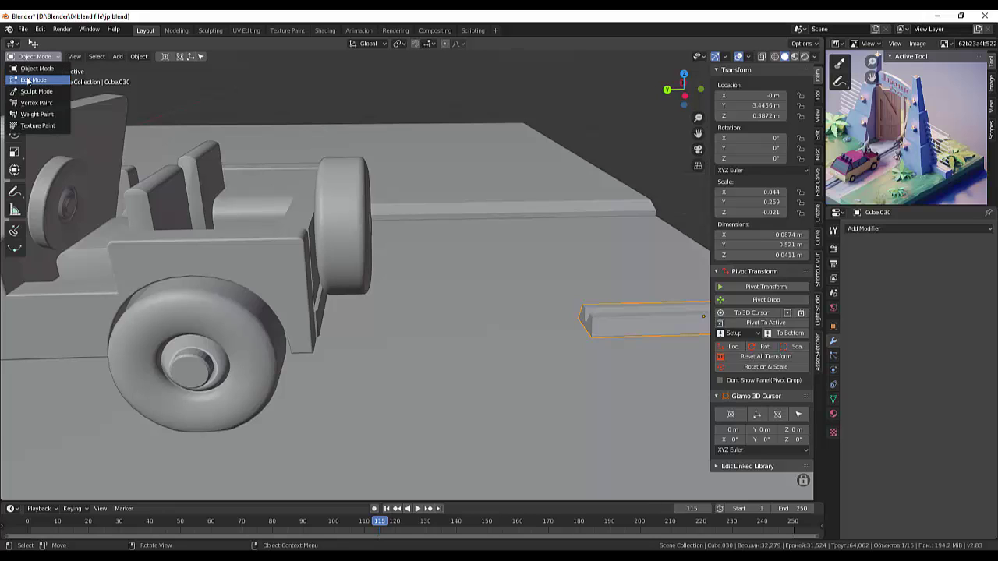
{"action": "left_click", "coordinate": [31, 81]}
{"action": "left_click", "coordinate": [90, 57]}
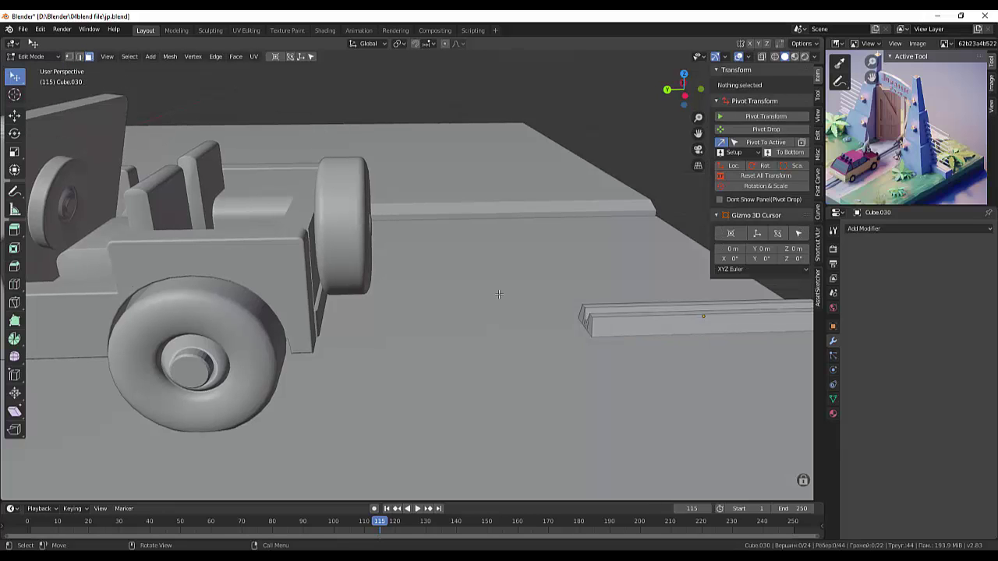
{"action": "left_click", "coordinate": [589, 327]}
{"action": "key", "text": "a"}
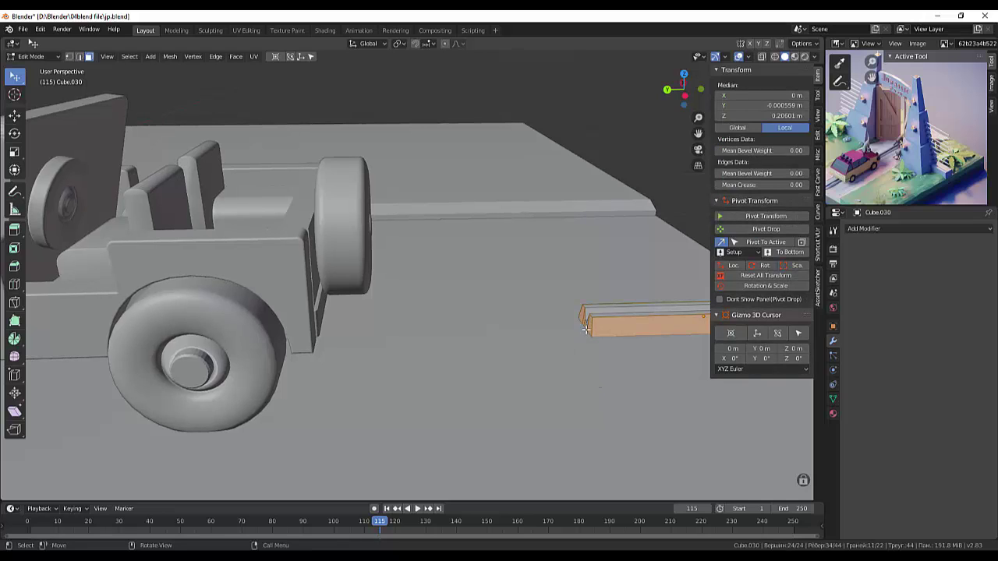
{"action": "left_click", "coordinate": [623, 332], "text": "ctrl"}
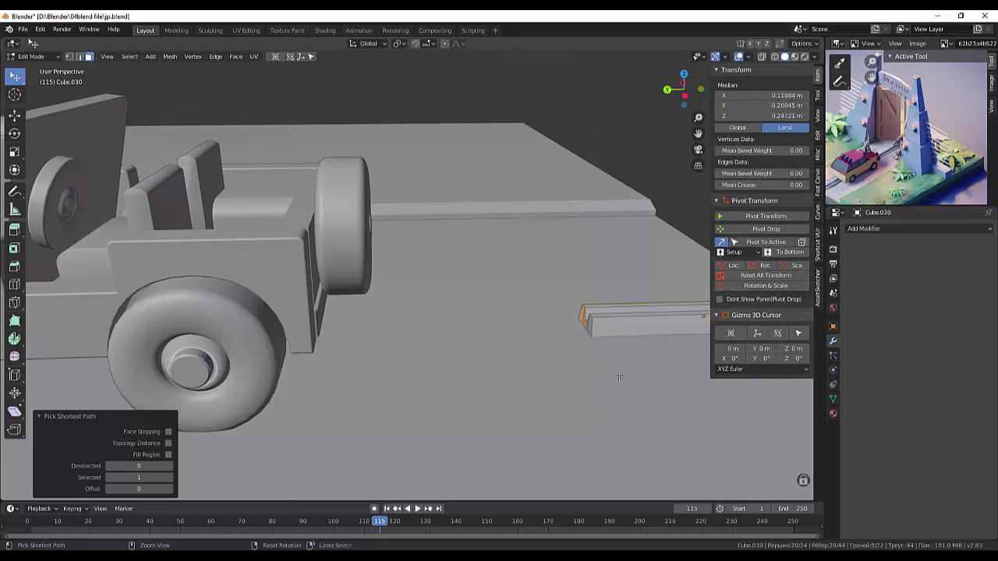
{"action": "left_click", "coordinate": [586, 324]}
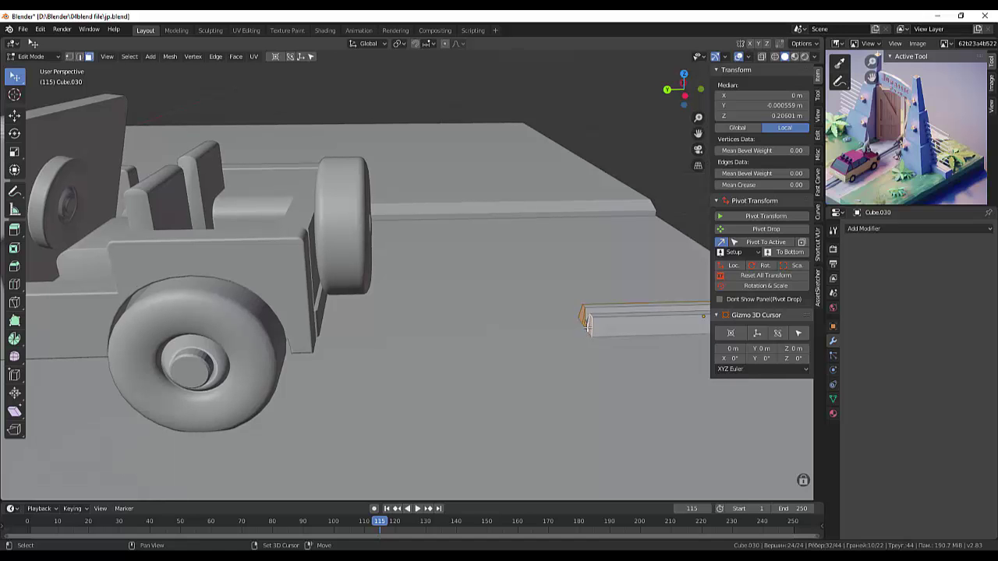
Step: Zoom and orbit to look down on the rail strip beside the jeep
{"action": "mouse_move", "coordinate": [593, 364]}
{"action": "middle_mouse_down"}
{"action": "mouse_move", "coordinate": [795, 396]}
{"action": "mouse_move", "coordinate": [370, 246]}
{"action": "middle_mouse_up"}
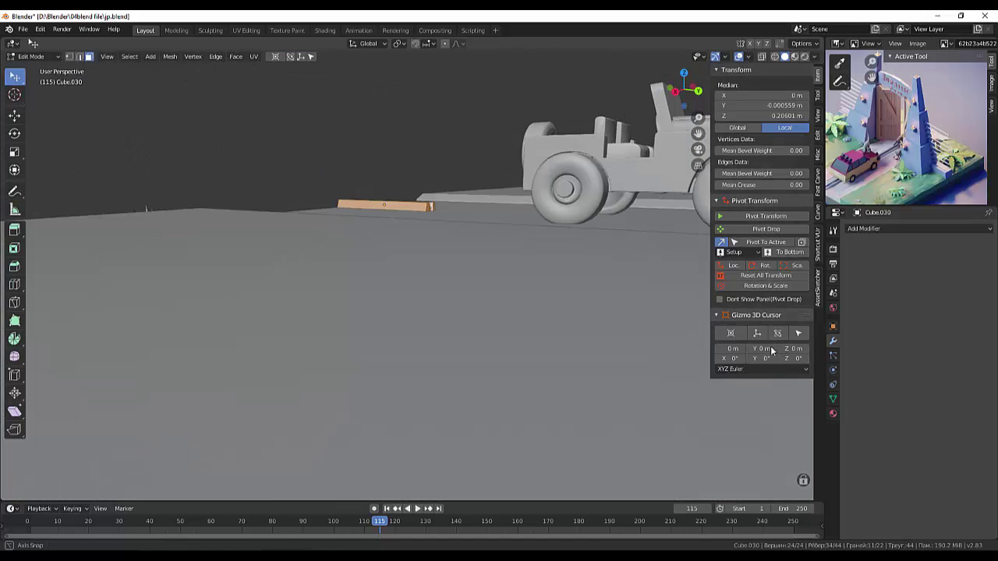
{"action": "left_click", "coordinate": [376, 206], "text": "ctrl"}
{"action": "scroll", "coordinate": [474, 239], "scroll_direction": "up", "scroll_amount": 3}
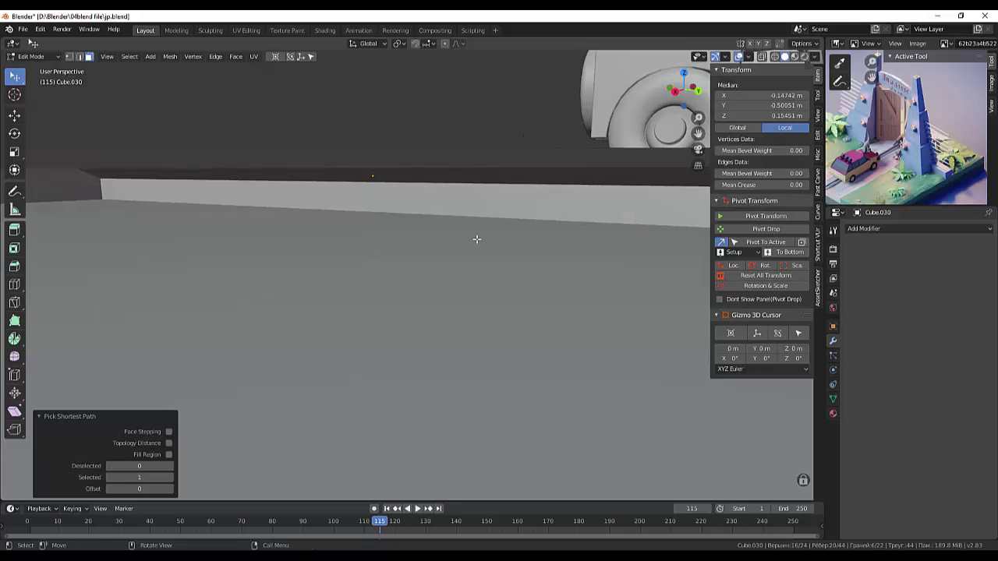
{"action": "mouse_move", "coordinate": [475, 239]}
{"action": "middle_mouse_down"}
{"action": "mouse_move", "coordinate": [455, 241]}
{"action": "mouse_move", "coordinate": [500, 244]}
{"action": "middle_mouse_up"}
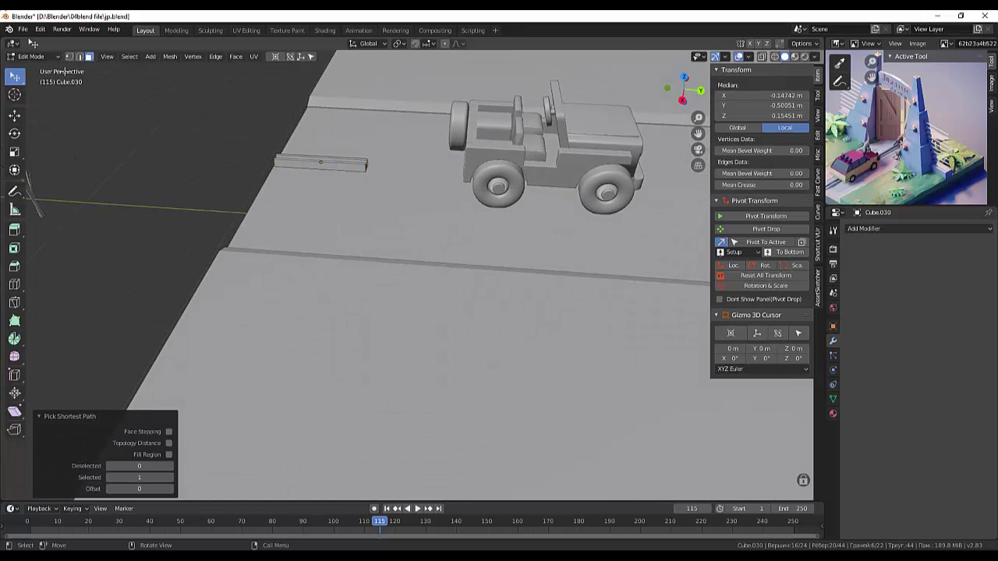
Step: In Object Mode, stretch the rail piece along Y by -16.939 to 8.82 m long
{"action": "left_click", "coordinate": [31, 56]}
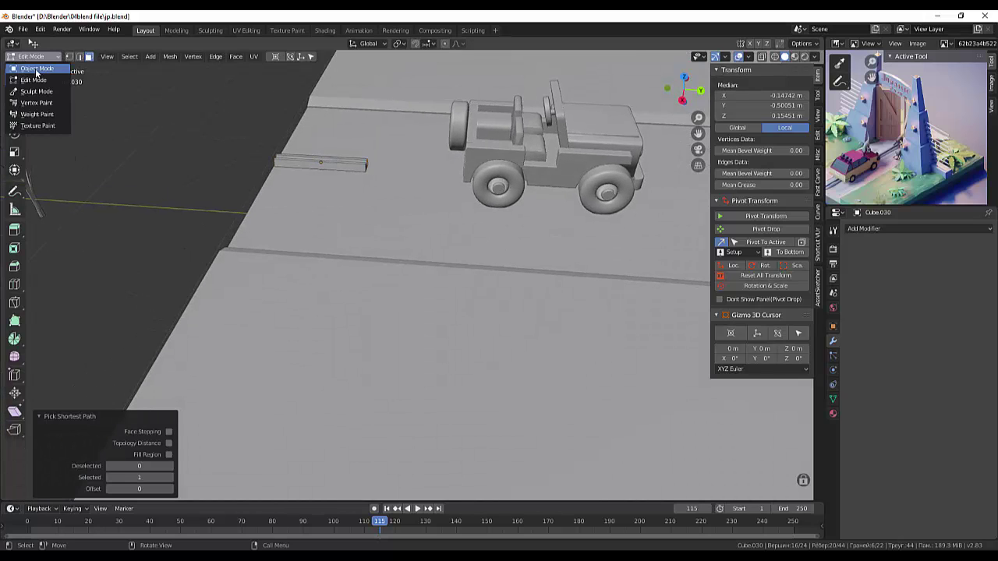
{"action": "left_click", "coordinate": [36, 68]}
{"action": "scroll", "coordinate": [359, 199], "scroll_direction": "down", "scroll_amount": 5}
{"action": "scroll", "coordinate": [390, 241], "scroll_direction": "down", "scroll_amount": 4}
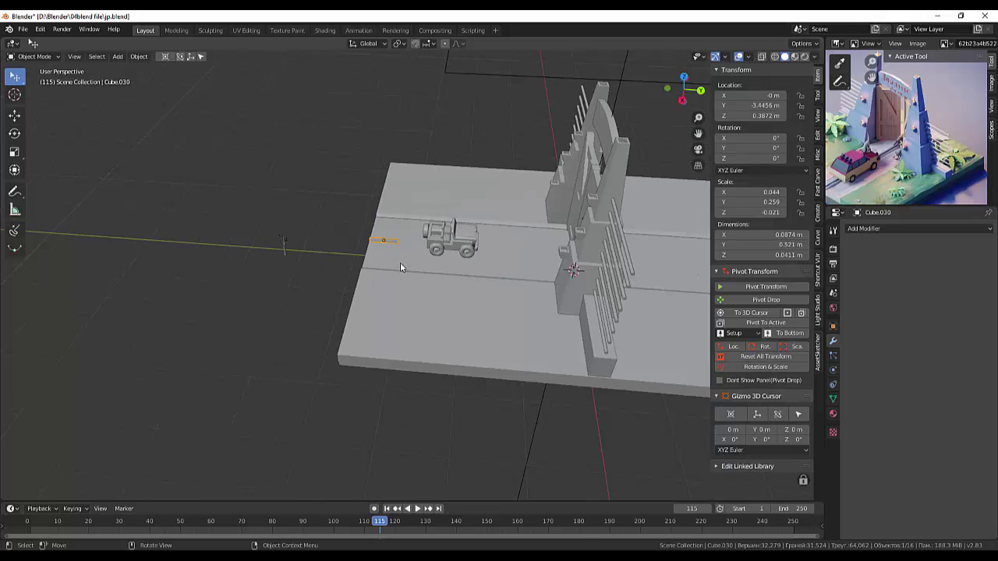
{"action": "scroll", "coordinate": [407, 279], "scroll_direction": "down", "scroll_amount": 3}
{"action": "scroll", "coordinate": [409, 288], "scroll_direction": "down", "scroll_amount": 2}
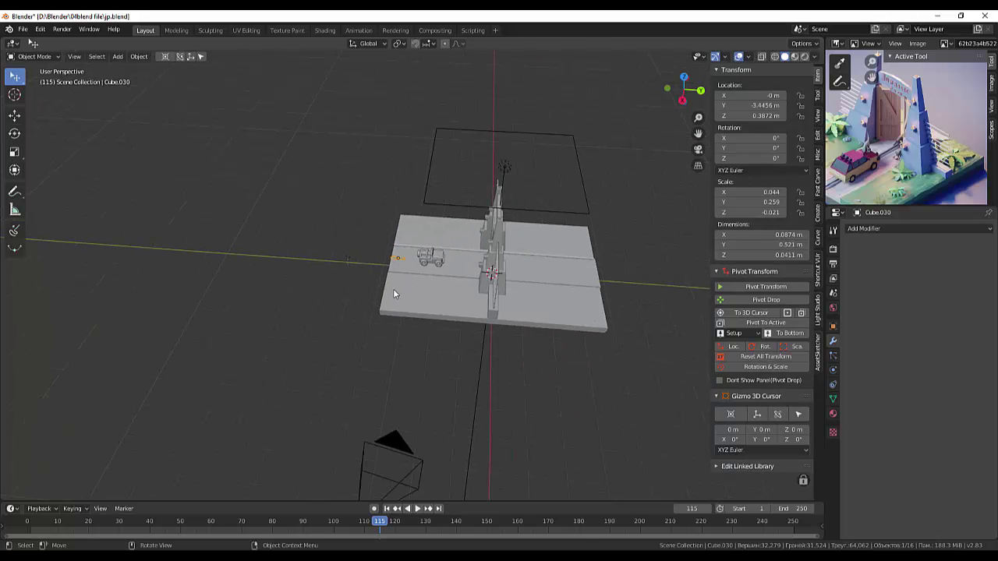
{"action": "key", "text": "s"}
{"action": "key", "text": "y"}
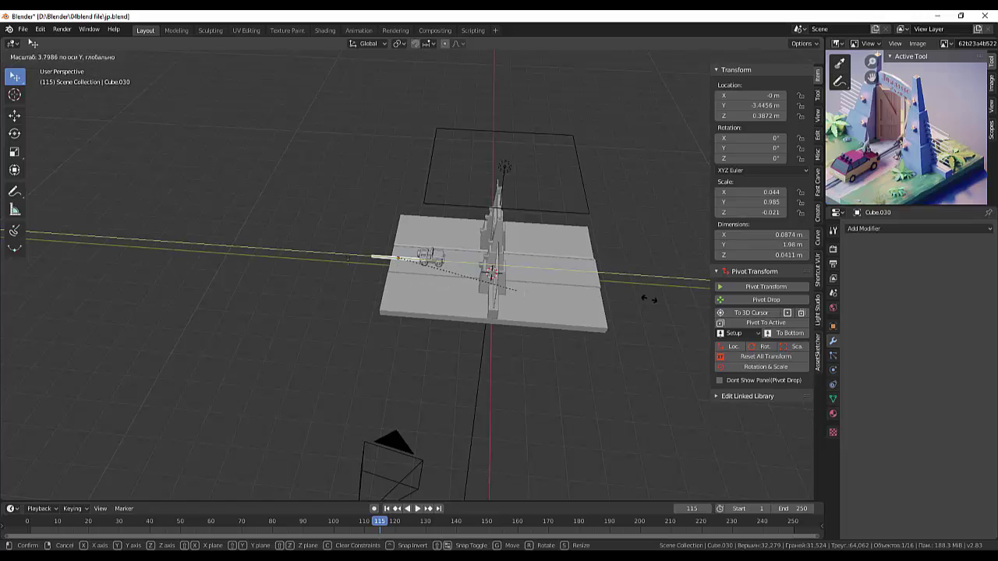
{"action": "left_click", "coordinate": [119, 313]}
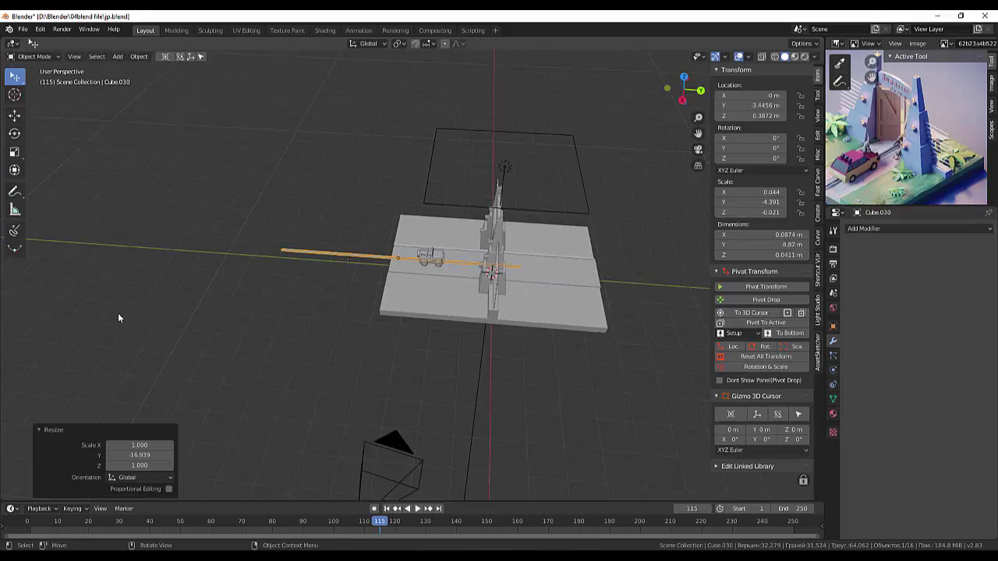
{"action": "key", "text": "KP_7"}
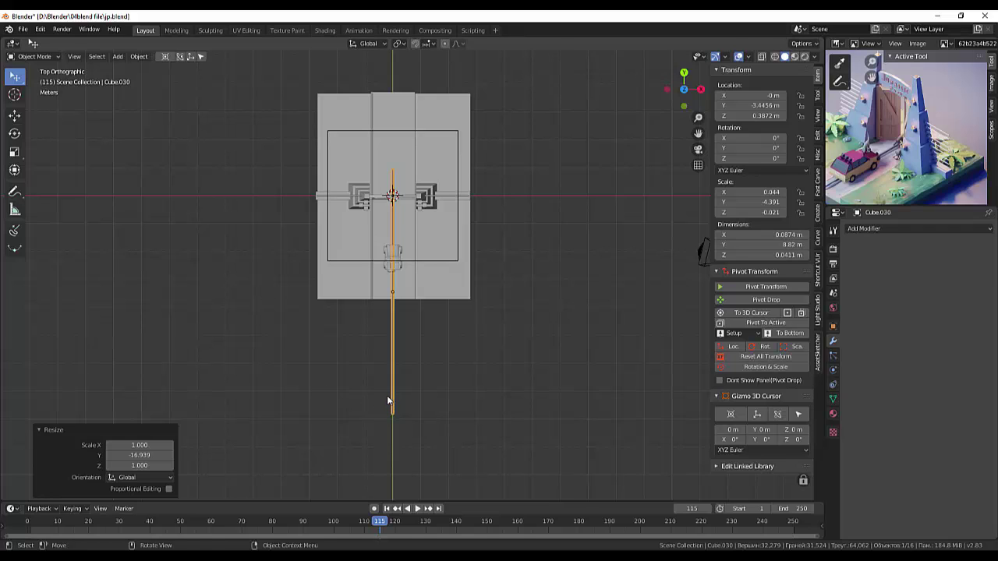
Step: Slide the rail strip 3.39 m along Y
{"action": "key", "text": "g"}
{"action": "key", "text": "y"}
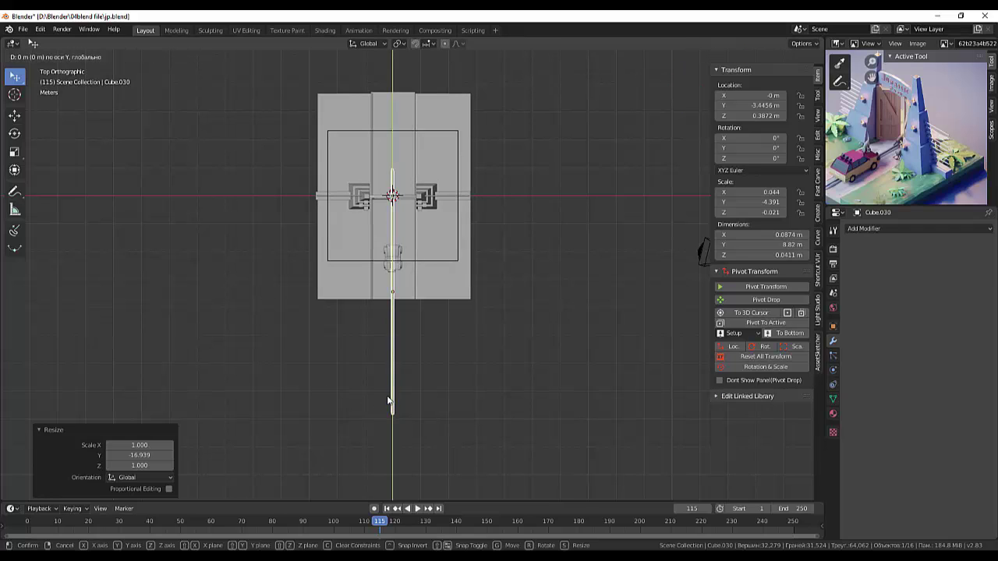
{"action": "left_click", "coordinate": [390, 302]}
Step: Shorten the strip along Y to 7.41 m, a Y scale of -3.689
{"action": "middle_click_drag", "start_coordinate": [500, 184], "coordinate": [447, 178]}
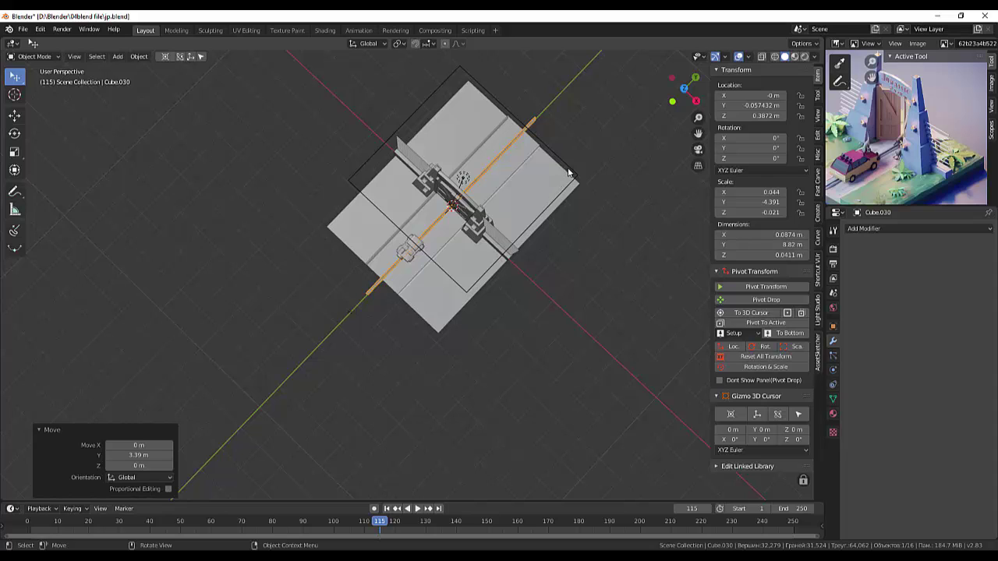
{"action": "key", "text": "s"}
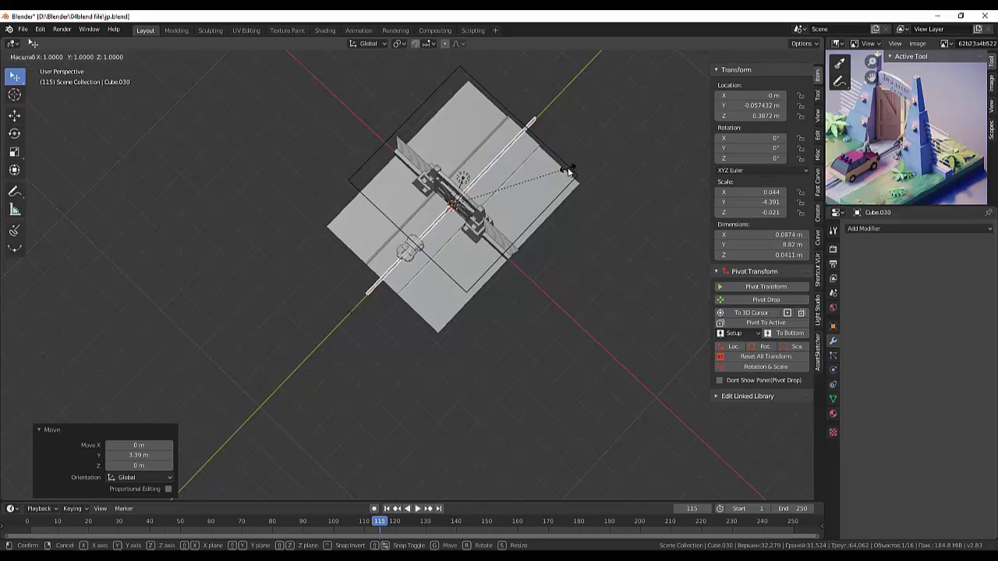
{"action": "key", "text": "y"}
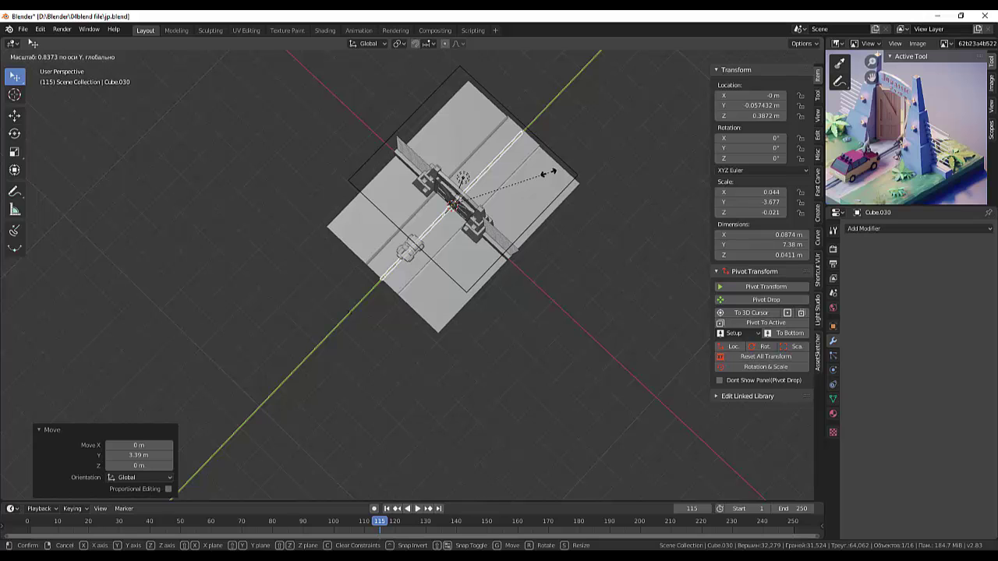
{"action": "left_click", "coordinate": [548, 172]}
Step: Scale the Cube.030 rail strip along X to 0.125 m wide (X scale 0.063)
{"action": "middle_click_drag", "start_coordinate": [538, 291], "coordinate": [409, 326]}
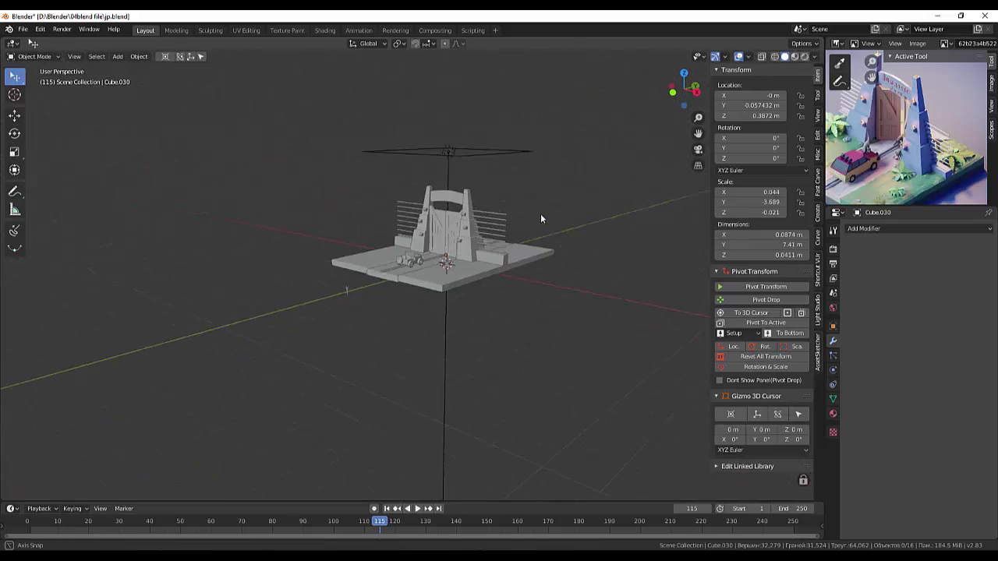
{"action": "scroll", "coordinate": [398, 312], "scroll_direction": "up", "scroll_amount": 3}
{"action": "scroll", "coordinate": [384, 297], "scroll_direction": "up", "scroll_amount": 1}
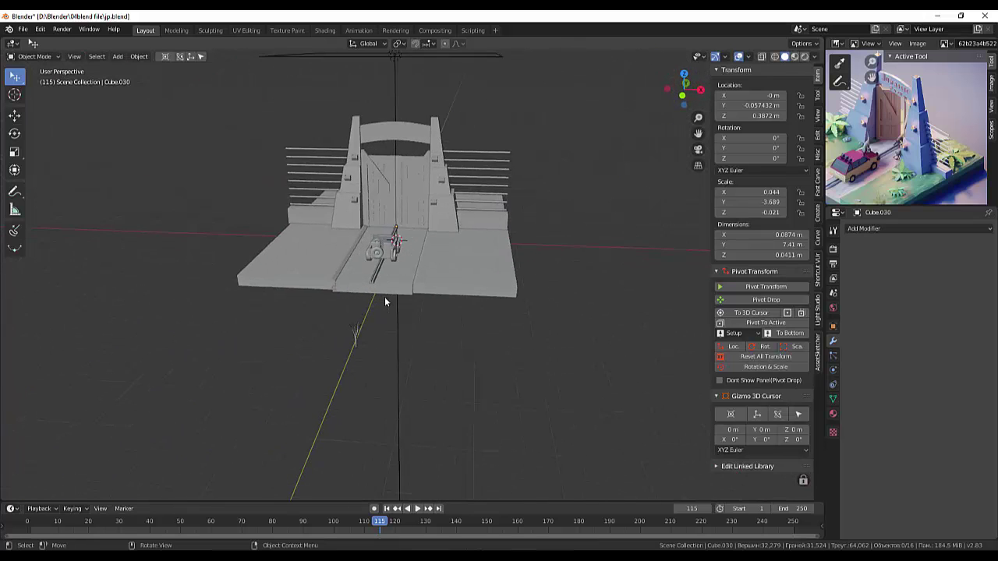
{"action": "scroll", "coordinate": [385, 297], "scroll_direction": "up", "scroll_amount": 3}
{"action": "scroll", "coordinate": [387, 300], "scroll_direction": "up", "scroll_amount": 1}
{"action": "middle_click_drag", "start_coordinate": [388, 297], "coordinate": [395, 306]}
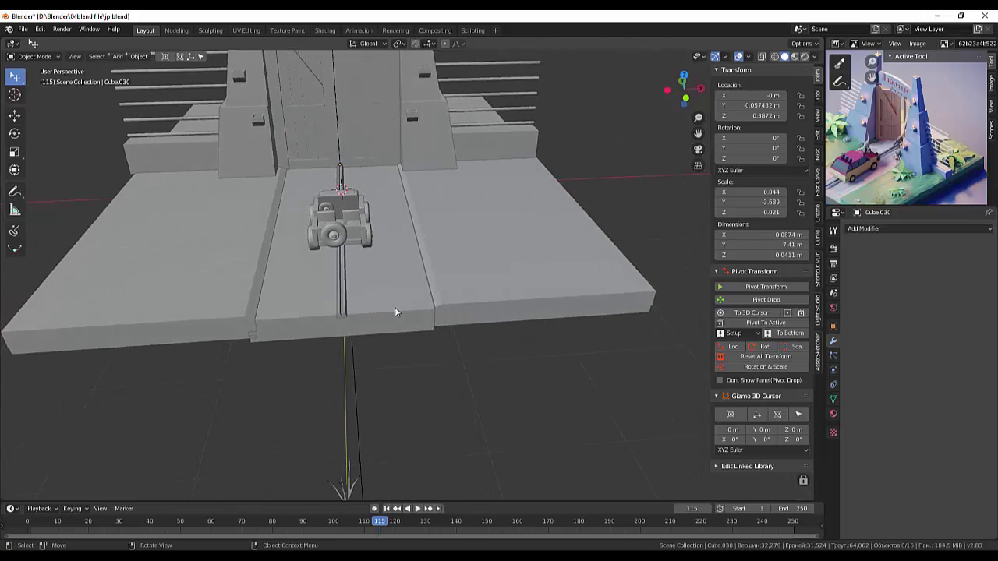
{"action": "left_click", "coordinate": [343, 313]}
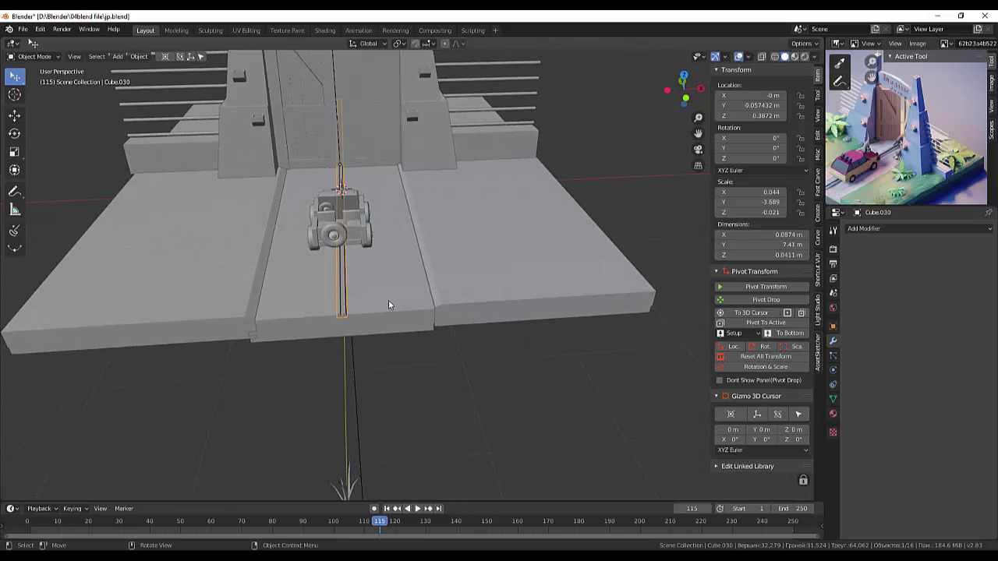
{"action": "key", "text": "s"}
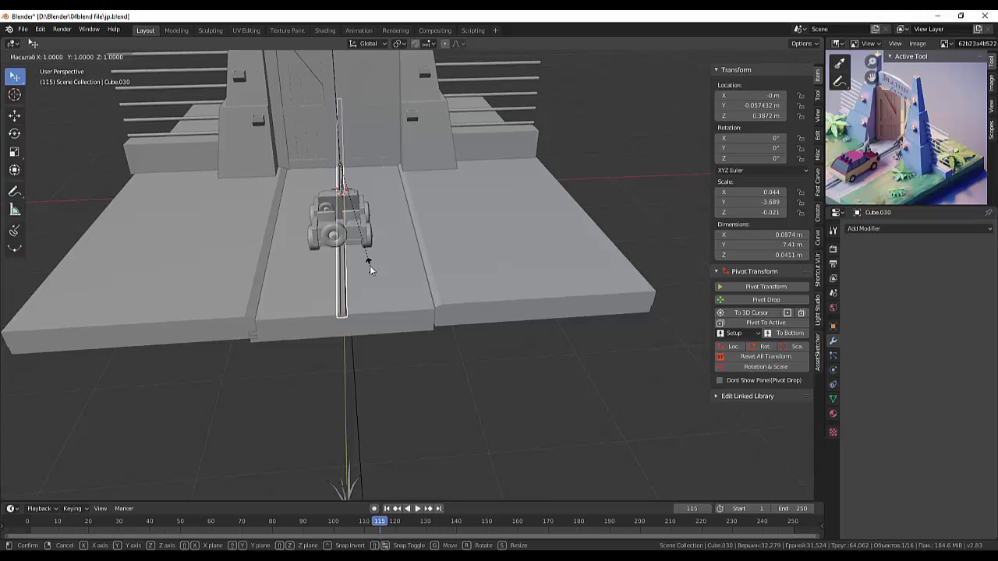
{"action": "key", "text": "x"}
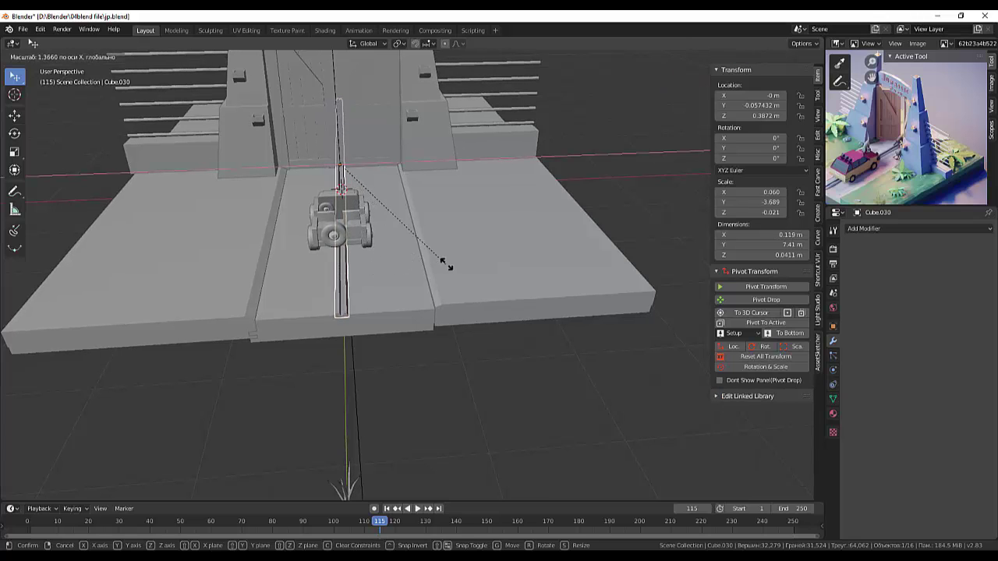
{"action": "left_click", "coordinate": [447, 269]}
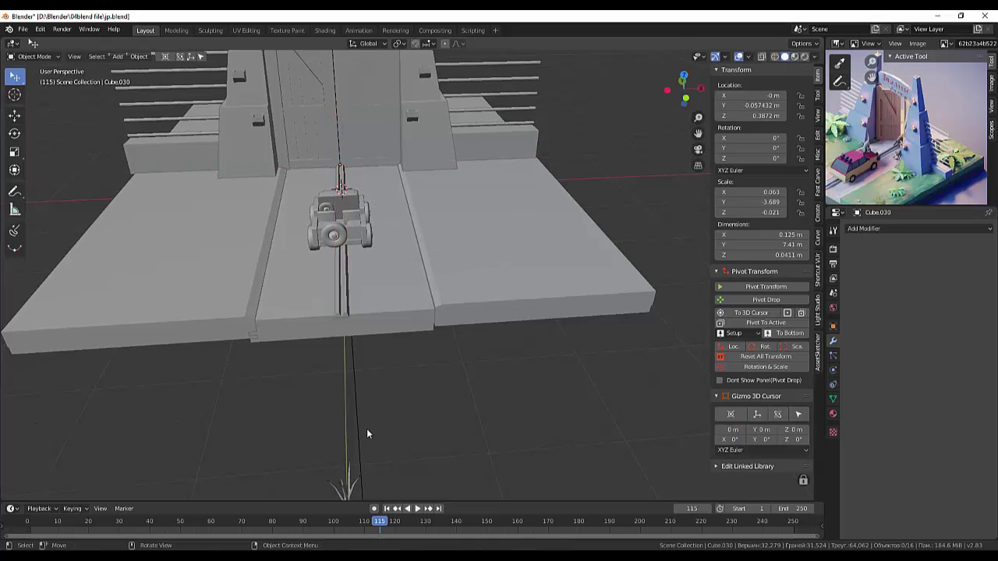
{"action": "mouse_move", "coordinate": [394, 403]}
{"action": "middle_mouse_down"}
{"action": "mouse_move", "coordinate": [367, 390]}
{"action": "mouse_move", "coordinate": [352, 359]}
{"action": "mouse_move", "coordinate": [302, 388]}
{"action": "mouse_move", "coordinate": [274, 372]}
{"action": "mouse_move", "coordinate": [373, 351]}
{"action": "mouse_move", "coordinate": [419, 378]}
{"action": "mouse_move", "coordinate": [450, 379]}
{"action": "mouse_move", "coordinate": [748, 336]}
{"action": "mouse_move", "coordinate": [73, 380]}
{"action": "mouse_move", "coordinate": [103, 298]}
{"action": "middle_mouse_up"}
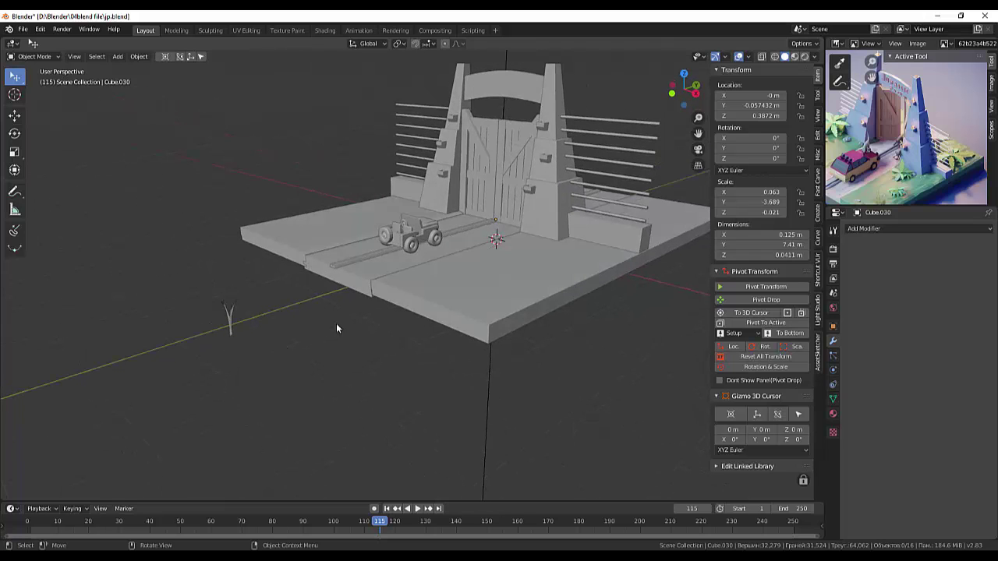
Step: Shift the Cube.030 rail strip about 0.048 m along Y so its end meets the board edge
{"action": "scroll", "coordinate": [439, 266], "scroll_direction": "up", "scroll_amount": 2}
{"action": "scroll", "coordinate": [444, 266], "scroll_direction": "up", "scroll_amount": 3}
{"action": "mouse_move", "coordinate": [447, 268]}
{"action": "middle_mouse_down"}
{"action": "mouse_move", "coordinate": [488, 238]}
{"action": "mouse_move", "coordinate": [484, 207]}
{"action": "middle_mouse_up"}
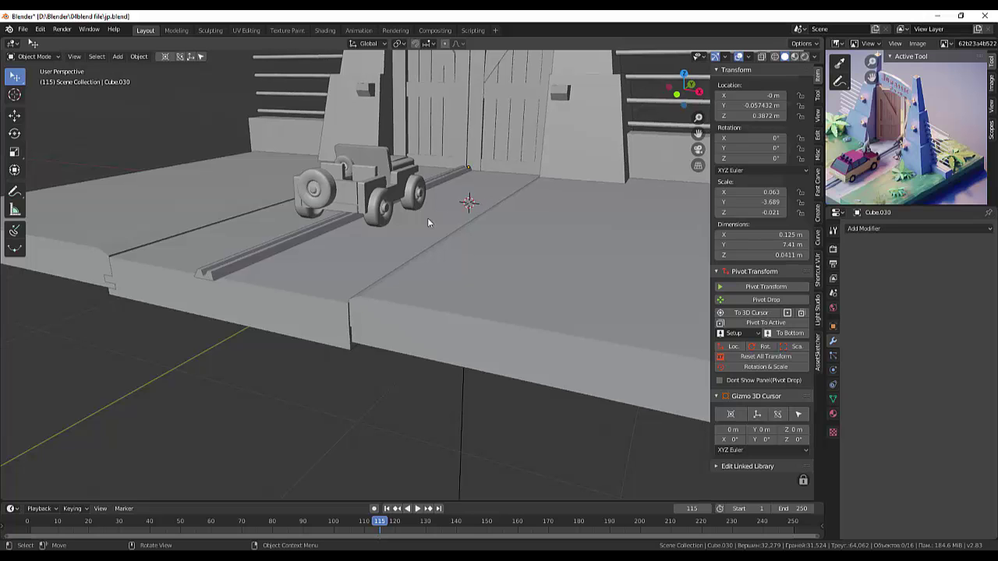
{"action": "scroll", "coordinate": [410, 231], "scroll_direction": "down", "scroll_amount": 1}
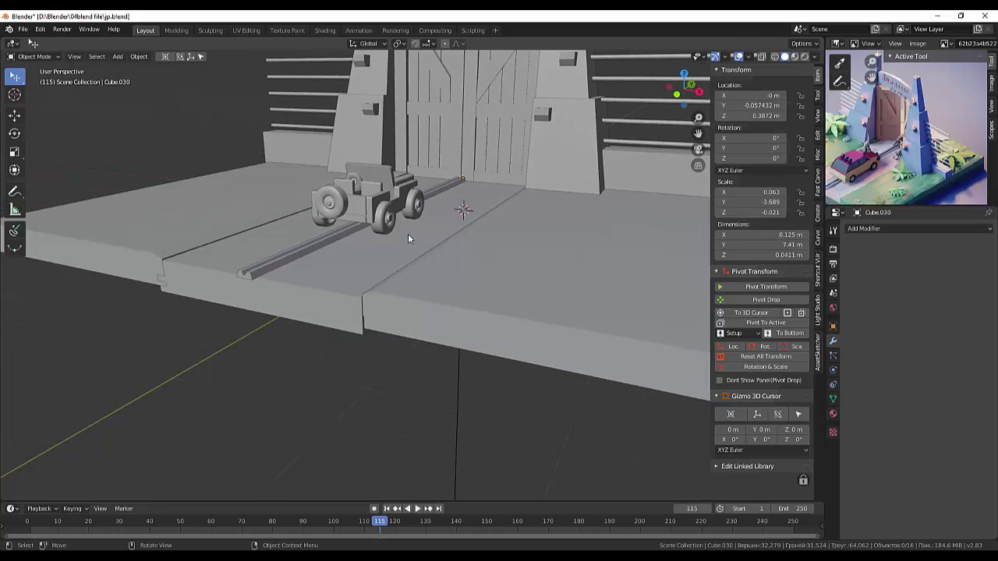
{"action": "middle_click_drag", "start_coordinate": [408, 234], "coordinate": [405, 157]}
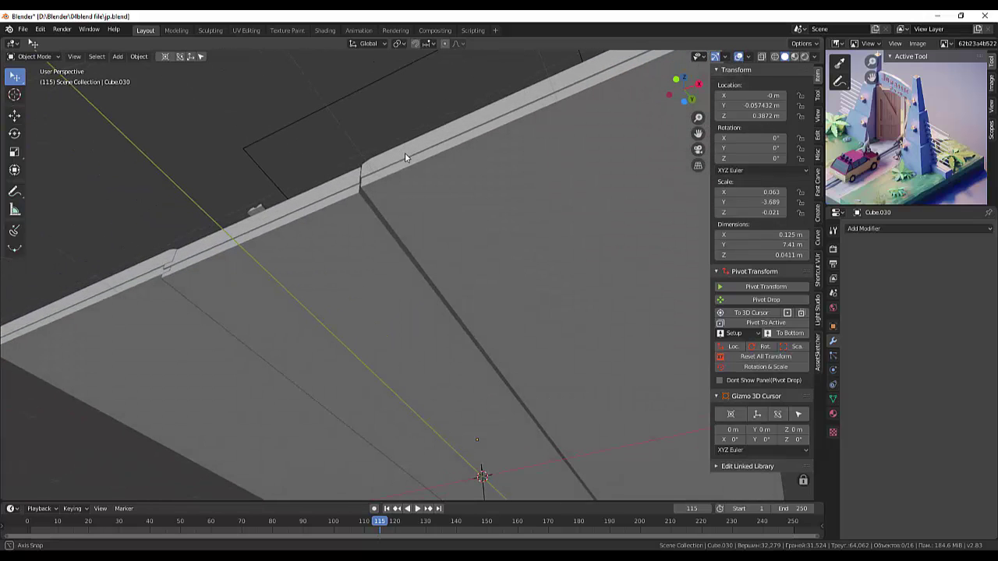
{"action": "left_click", "coordinate": [251, 214]}
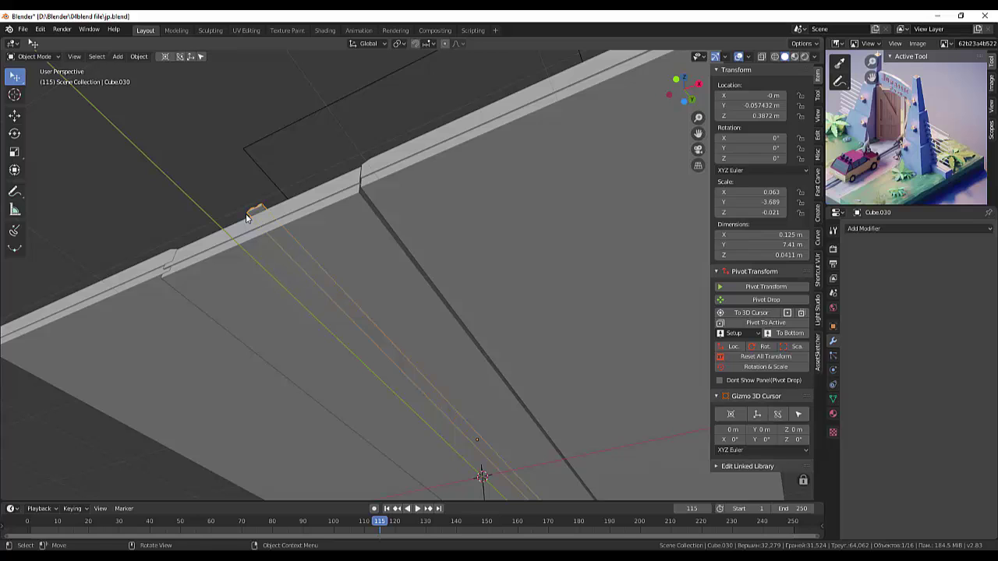
{"action": "key", "text": "g"}
{"action": "key", "text": "y"}
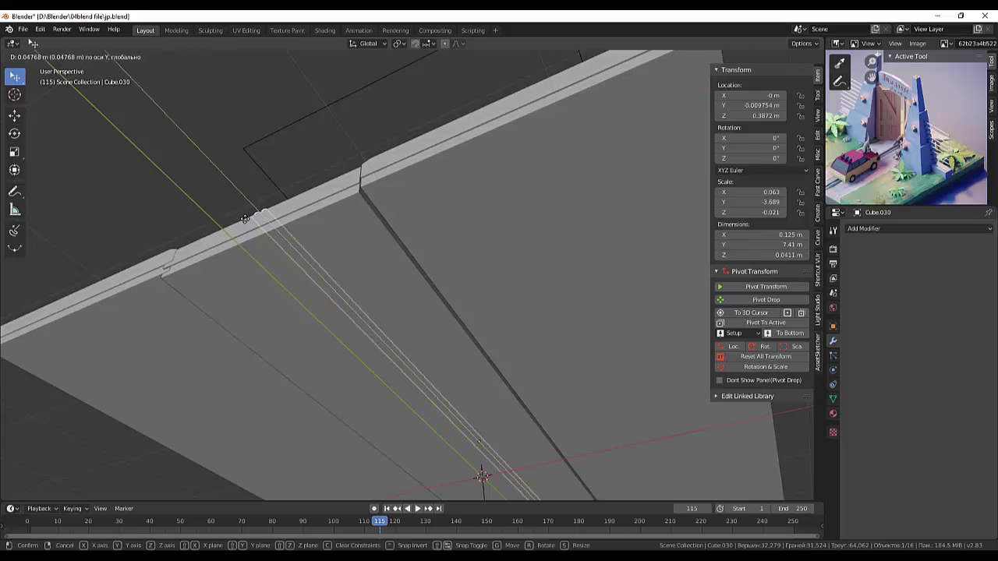
{"action": "left_click", "coordinate": [245, 219]}
{"action": "left_click", "coordinate": [244, 254]}
{"action": "scroll", "coordinate": [315, 281], "scroll_direction": "down", "scroll_amount": 5}
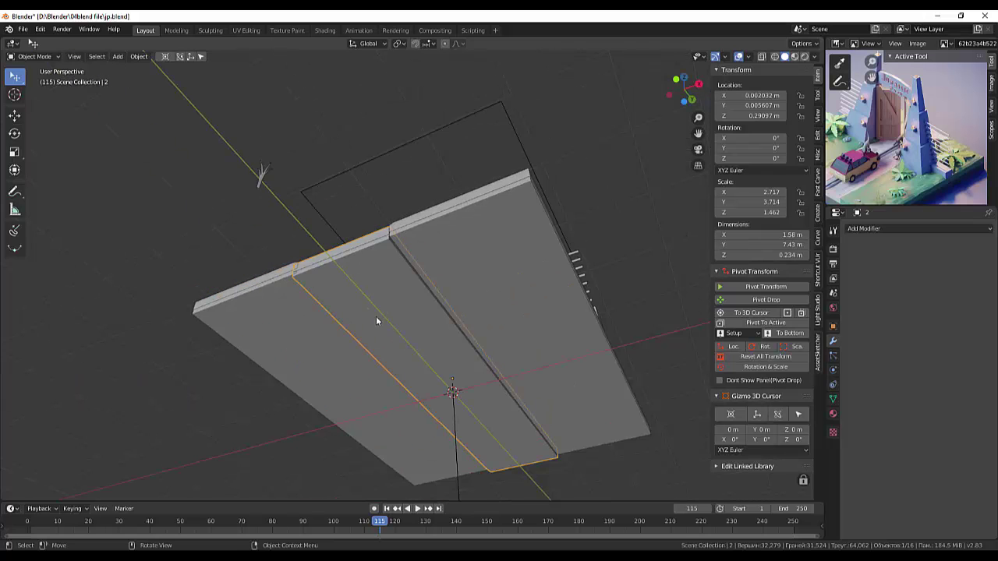
{"action": "middle_click_drag", "start_coordinate": [376, 316], "coordinate": [310, 387]}
{"action": "scroll", "coordinate": [225, 382], "scroll_direction": "up", "scroll_amount": 5}
{"action": "scroll", "coordinate": [335, 401], "scroll_direction": "down", "scroll_amount": 5}
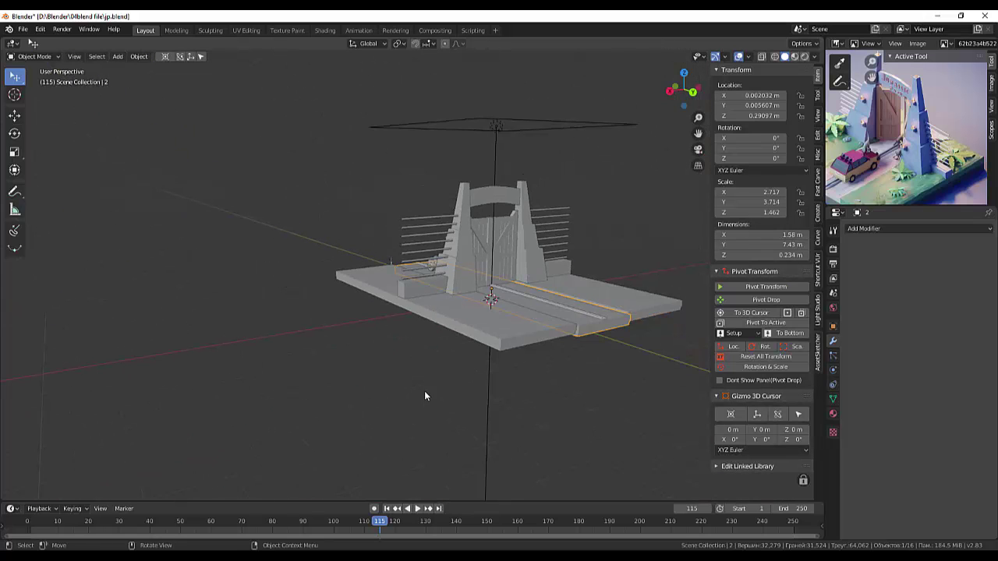
{"action": "middle_click_drag", "start_coordinate": [424, 396], "coordinate": [391, 386]}
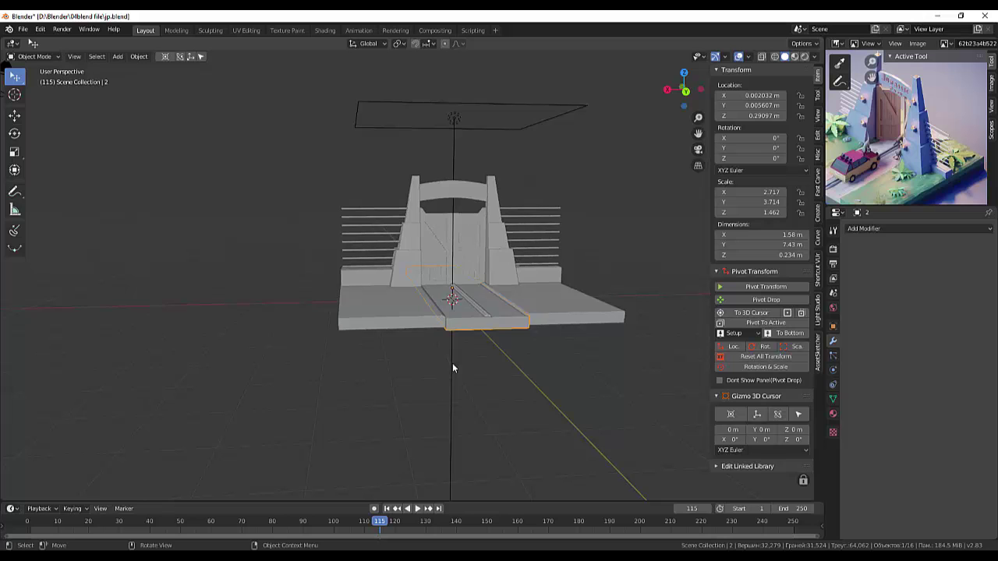
{"action": "scroll", "coordinate": [495, 342], "scroll_direction": "up", "scroll_amount": 3}
{"action": "scroll", "coordinate": [499, 344], "scroll_direction": "up", "scroll_amount": 2}
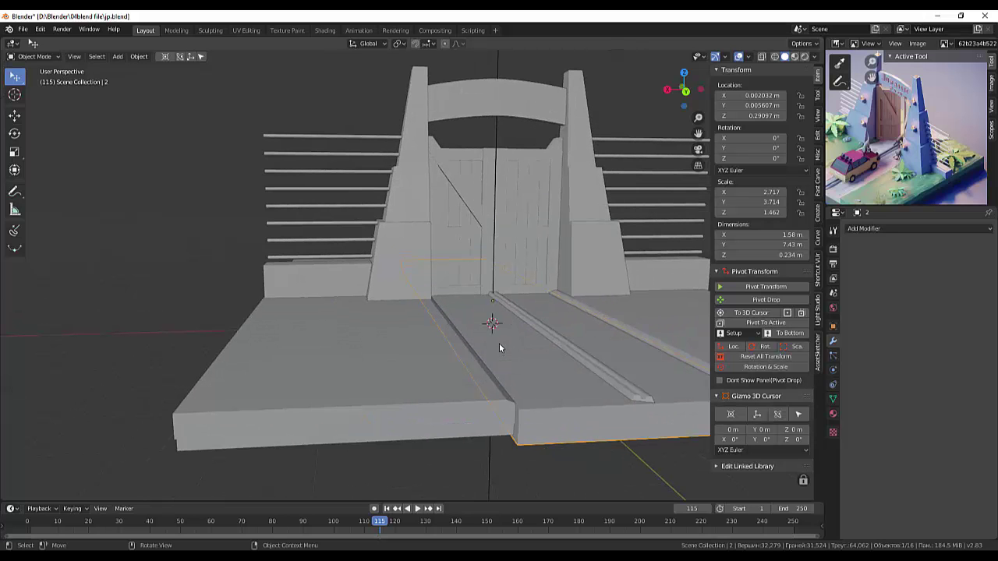
{"action": "mouse_move", "coordinate": [502, 348]}
{"action": "middle_mouse_down"}
{"action": "mouse_move", "coordinate": [590, 357]}
{"action": "mouse_move", "coordinate": [587, 348]}
{"action": "middle_mouse_up"}
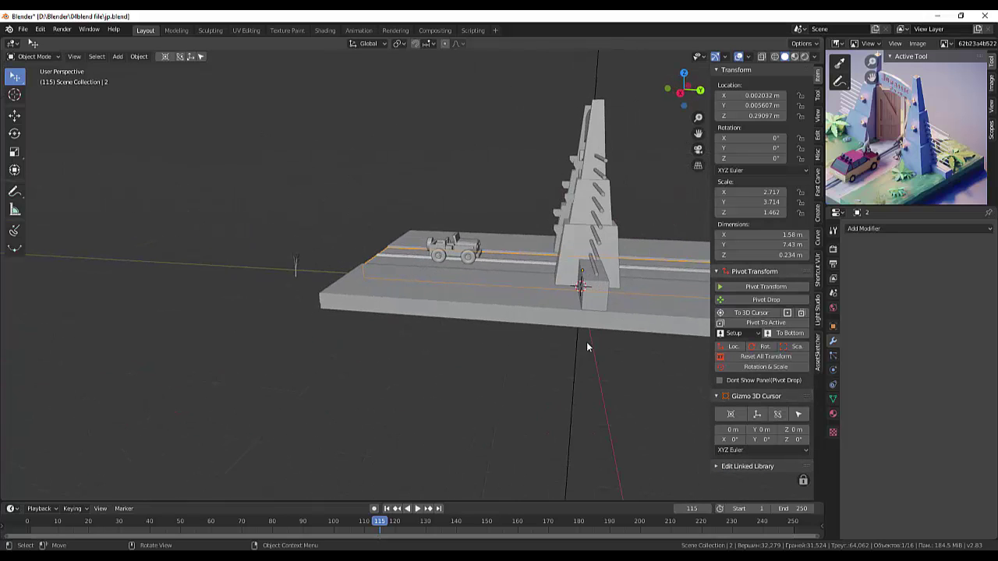
{"action": "mouse_move", "coordinate": [452, 316]}
{"action": "middle_mouse_down"}
{"action": "mouse_move", "coordinate": [526, 333]}
{"action": "mouse_move", "coordinate": [492, 303]}
{"action": "middle_mouse_up"}
{"action": "scroll", "coordinate": [492, 304], "scroll_direction": "up", "scroll_amount": 2}
{"action": "mouse_move", "coordinate": [510, 263]}
{"action": "middle_mouse_down"}
{"action": "mouse_move", "coordinate": [448, 339]}
{"action": "mouse_move", "coordinate": [414, 347]}
{"action": "mouse_move", "coordinate": [402, 333]}
{"action": "middle_mouse_up"}
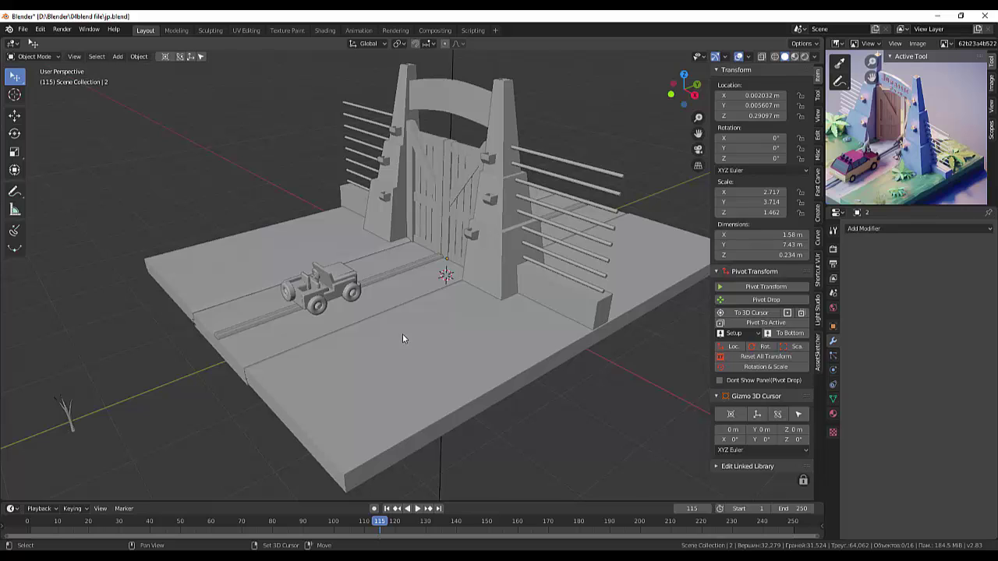